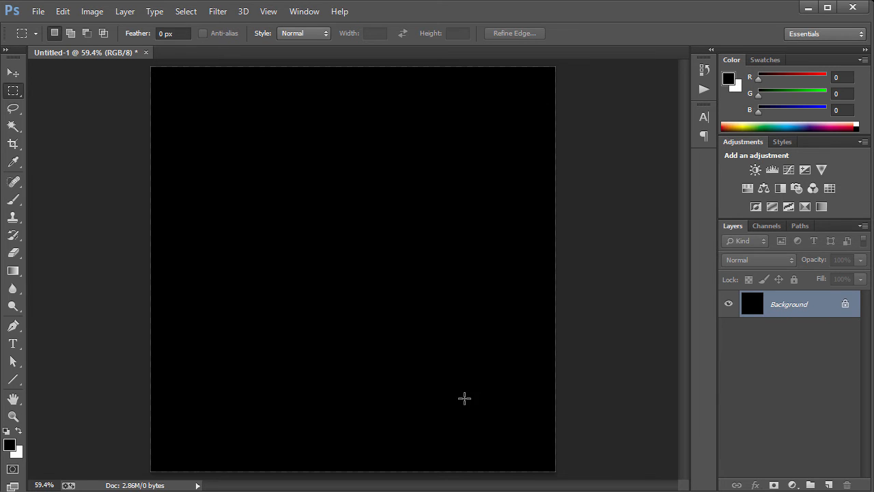
- Place the IMG_20161225_155917 sketch photo in the document and rotate it 90° clockwise so the M stands upright
left_click_drag(845, 6, 329, 246)
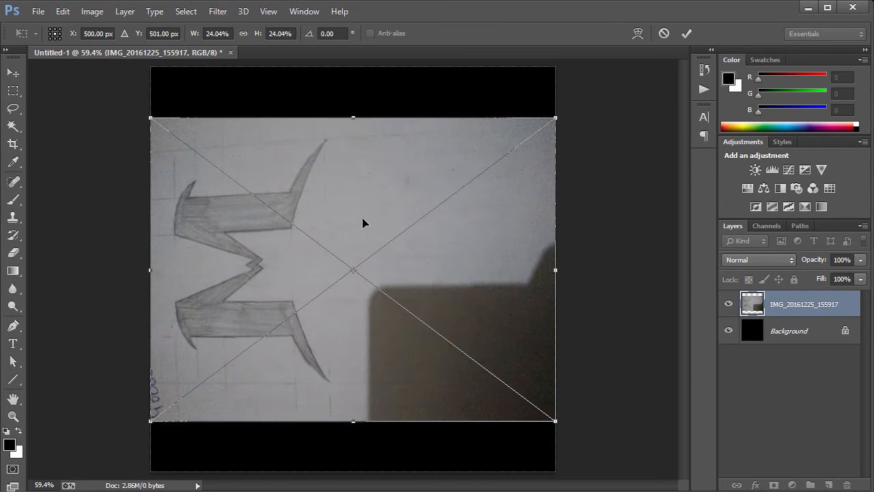
left_click_drag(569, 109, 442, 382)
double_click(444, 376)
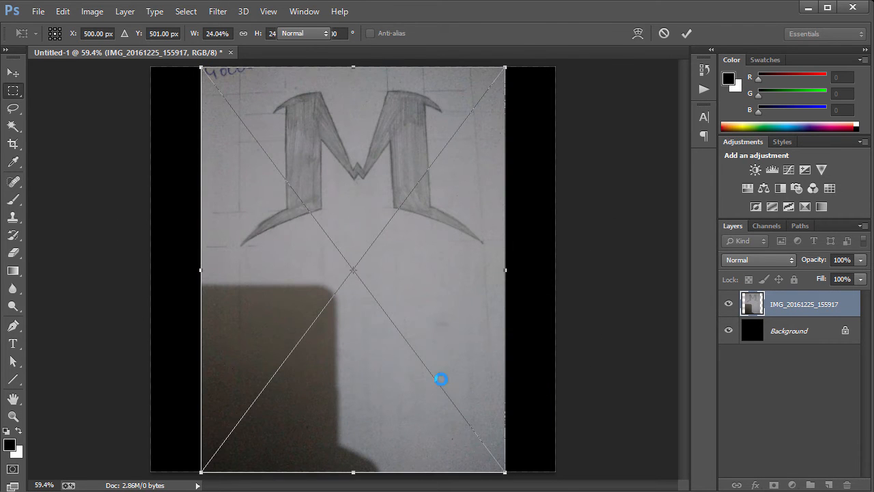
- Rasterize the sketch photo layer and delete everything outside a rectangular selection around the M
key("c")
left_click(13, 94)
left_click_drag(184, 63, 534, 272)
key("shift")
key("ctrl+shift+i")
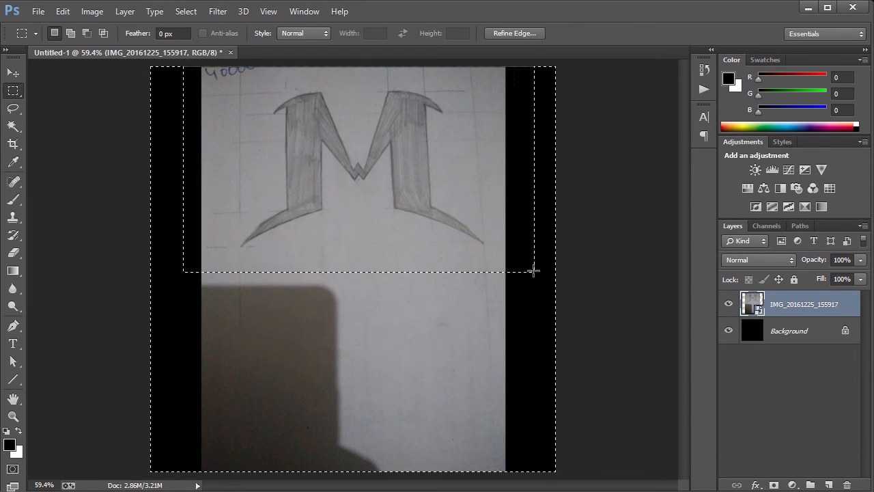
right_click(764, 293)
left_click(489, 203)
key("Delete")
key("ctrl+d")
key("a")
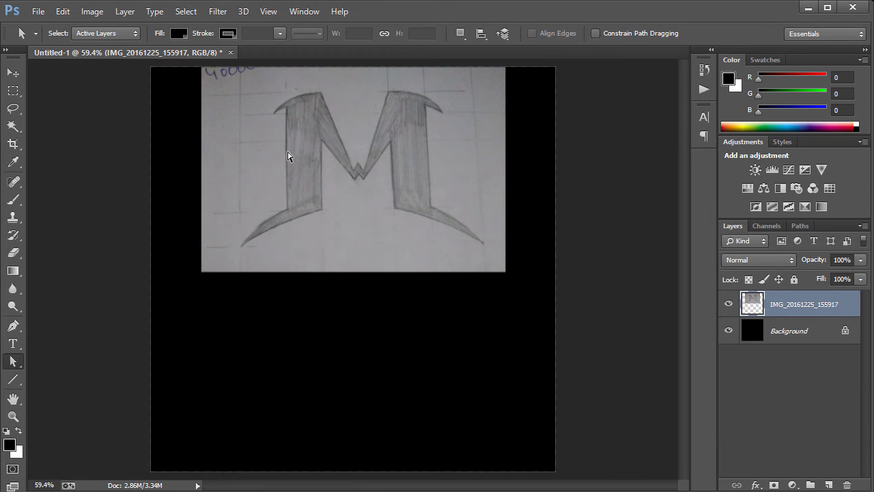
key("ctrl+a")
key("ctrl+d")
- Show the rulers and add one vertical and one horizontal guide crossing at the canvas centre
key("ctrl+r")
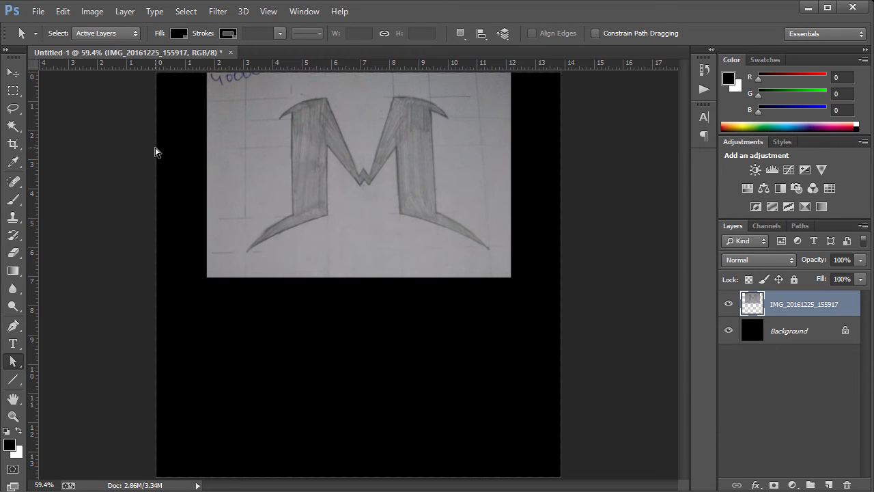
left_click_drag(34, 133, 363, 127)
left_click_drag(367, 67, 363, 275)
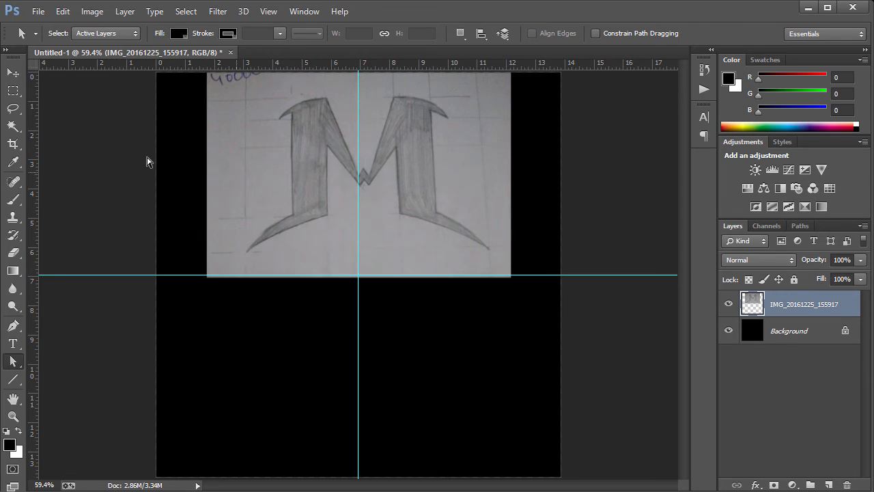
- Move the sketch so the M's central point sits where the two centre guides cross
left_click(14, 71)
left_click_drag(425, 170, 418, 262)
key("ctrl+1")
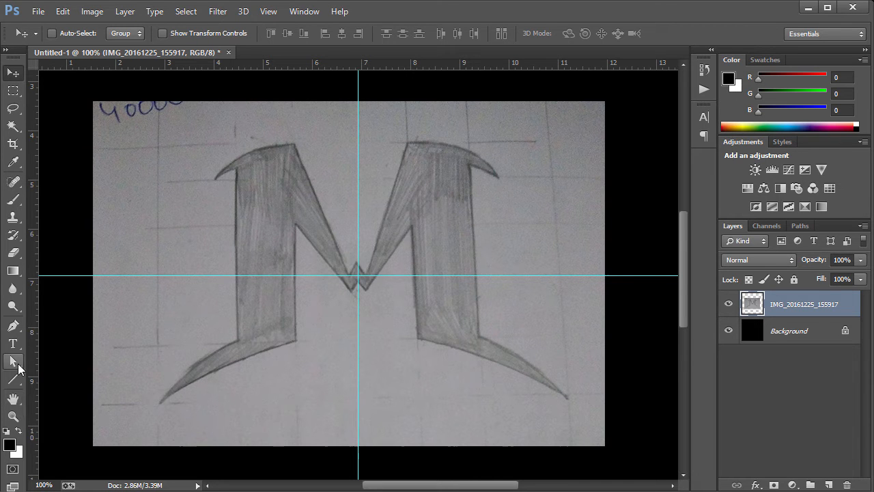
- Add vertical guides along the inner and outer edges of the M's left stem, with the Rectangle tool active
left_click_drag(19, 379, 66, 377)
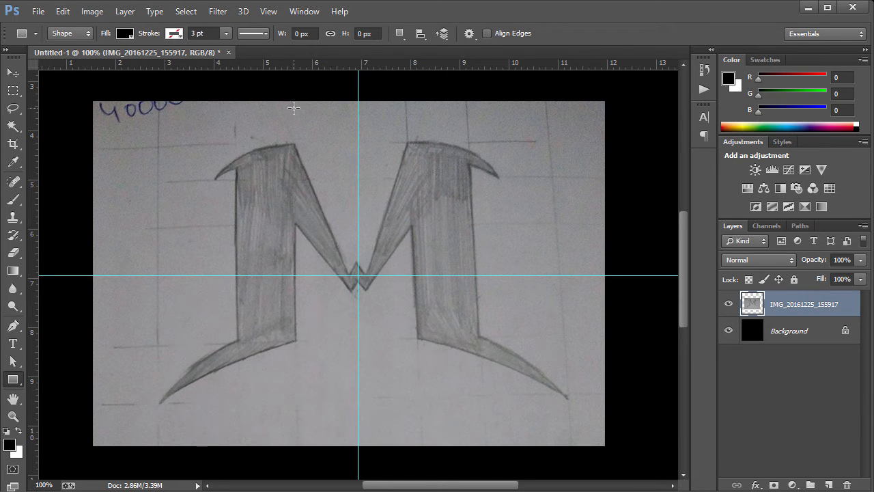
left_click_drag(38, 142, 294, 154)
left_click_drag(38, 139, 237, 145)
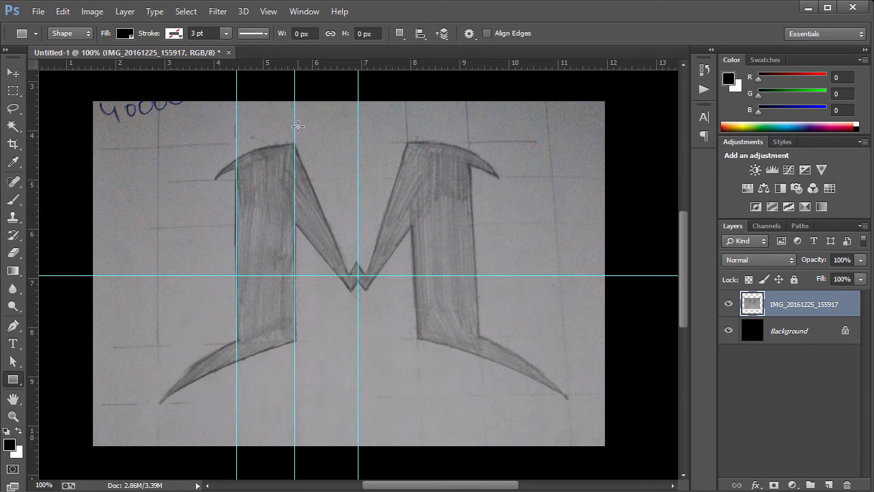
left_click_drag(294, 122, 238, 275)
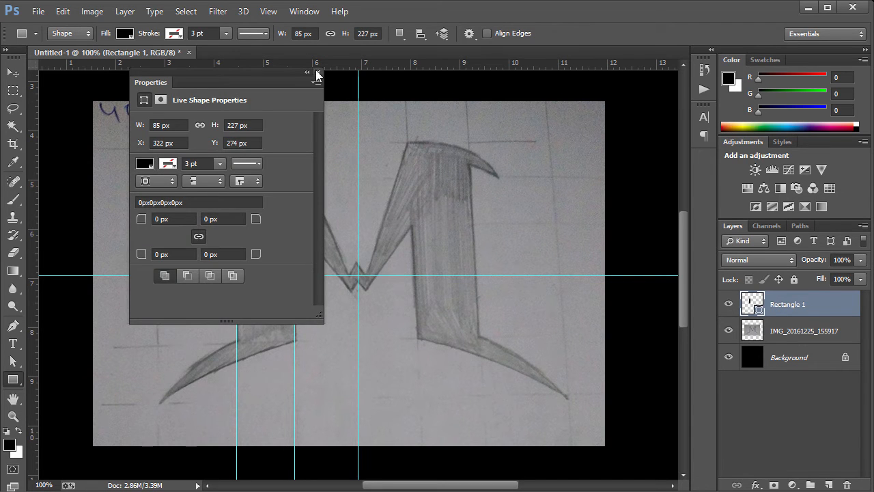
left_click(317, 72)
key("ctrl+z")
- With Snap toggled, draw a rectangle about 85 by 457 px between the left stem's guides and set its layer opacity to 50%
left_click(267, 10)
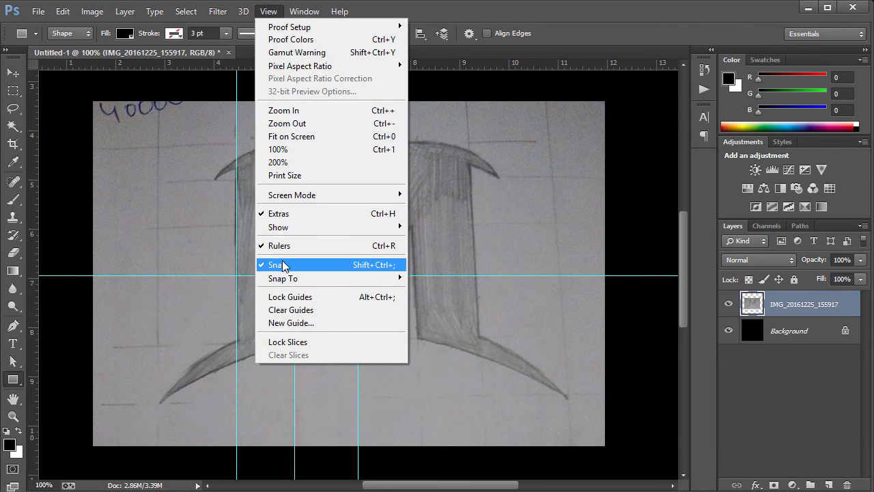
left_click(285, 265)
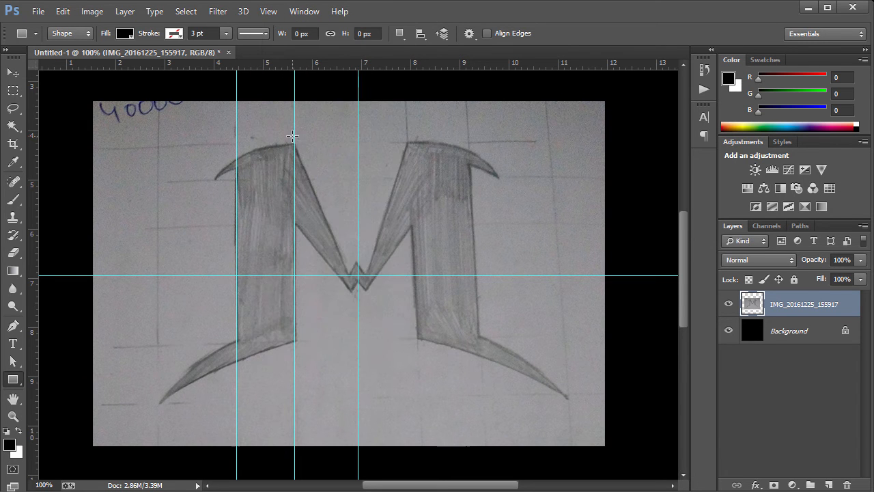
left_click_drag(295, 116, 237, 429)
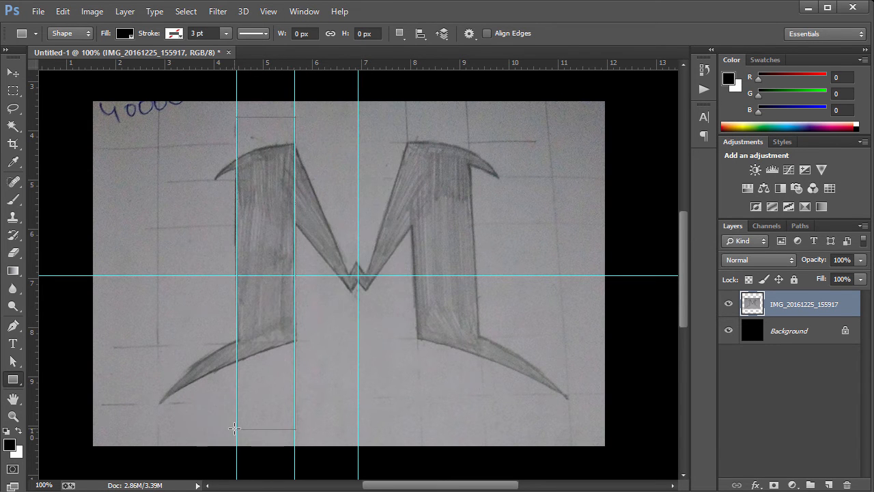
left_click_drag(264, 72, 706, 157)
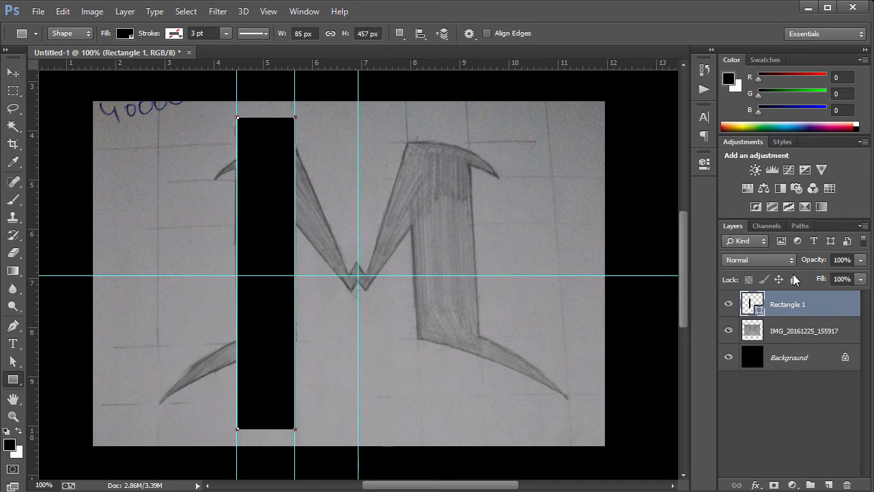
key("5")
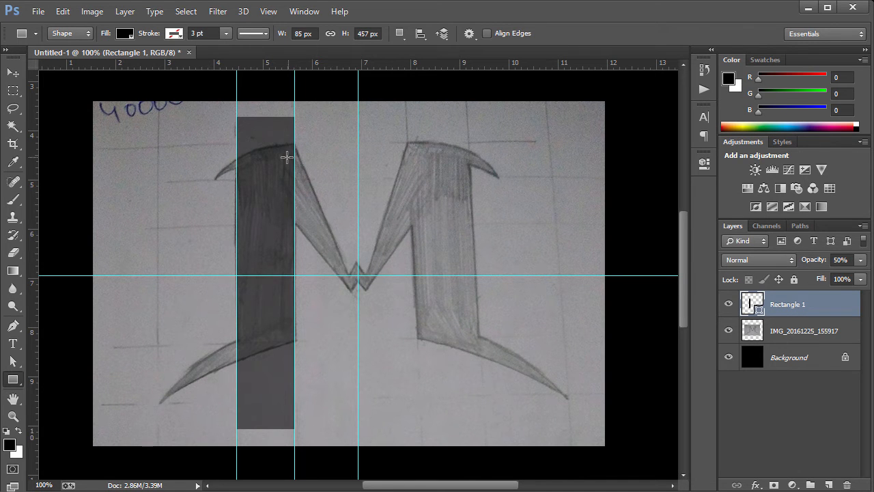
- Draw a circle about 858 px in diameter over the sketch and set its layer opacity to 50%
right_click(12, 379)
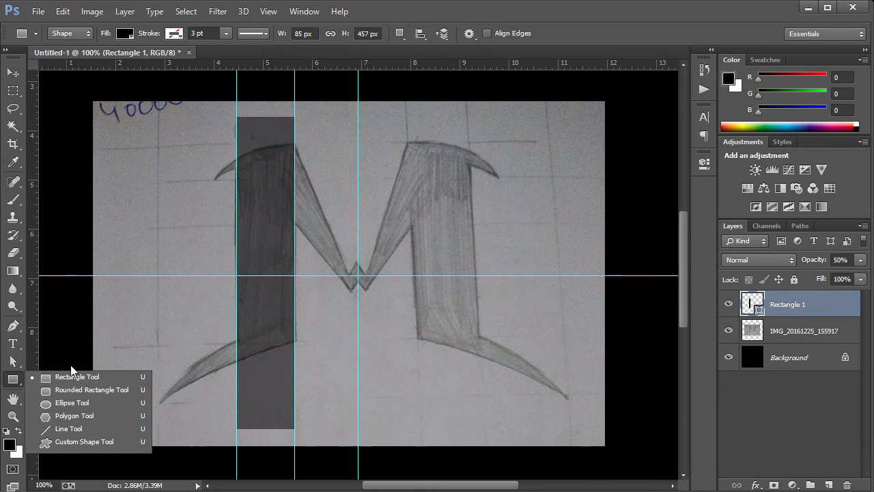
left_click(69, 402)
key("ctrl+minus")
key("ctrl+minus")
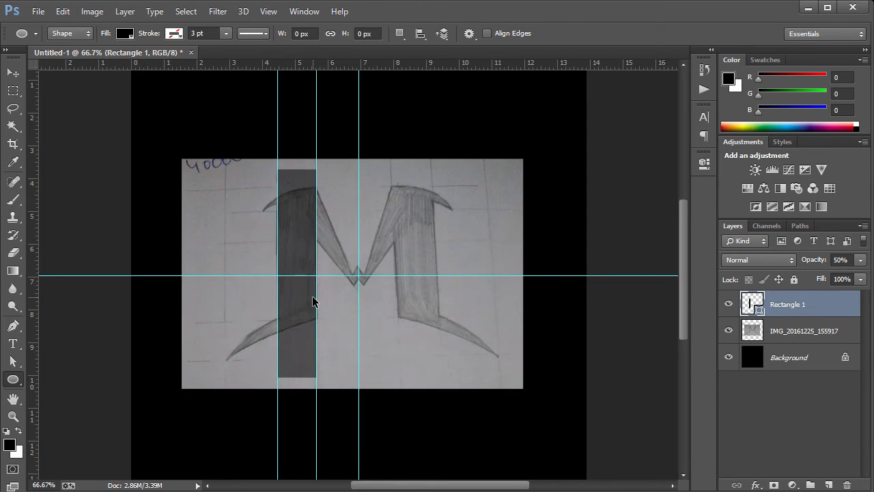
key("ctrl+r")
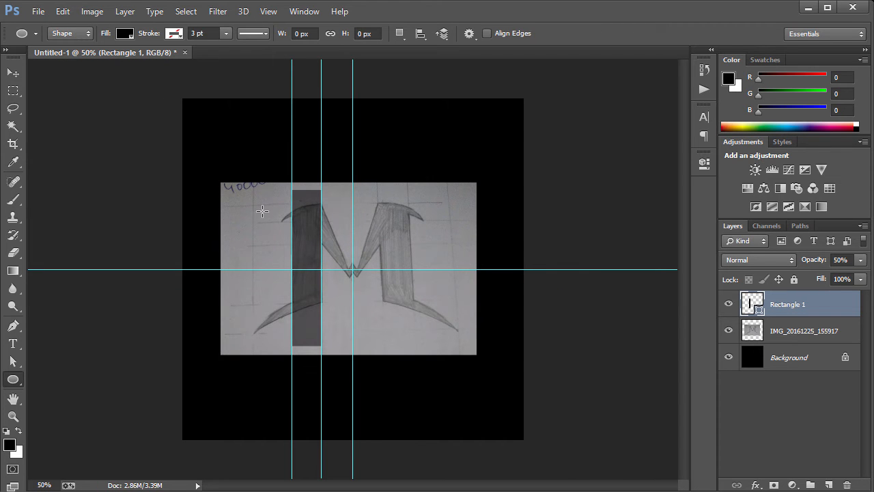
left_click_drag(262, 212, 615, 491)
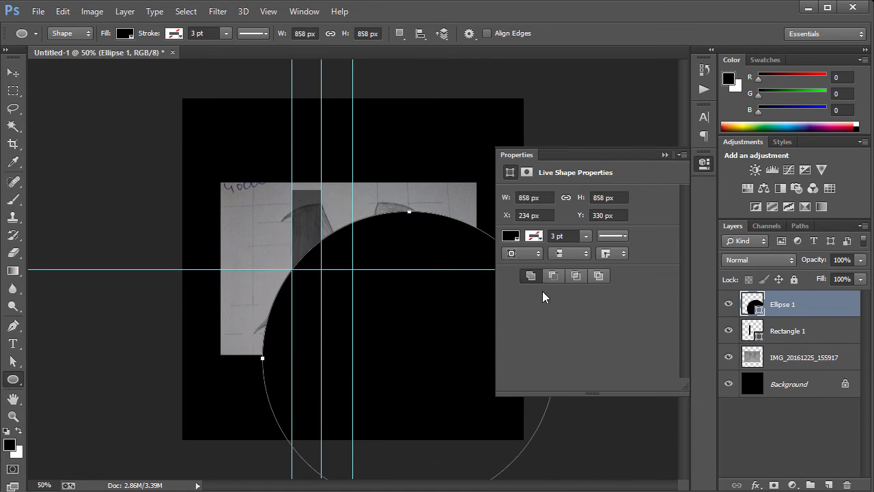
left_click(665, 155)
left_click(813, 261)
type("50")
key("Return")
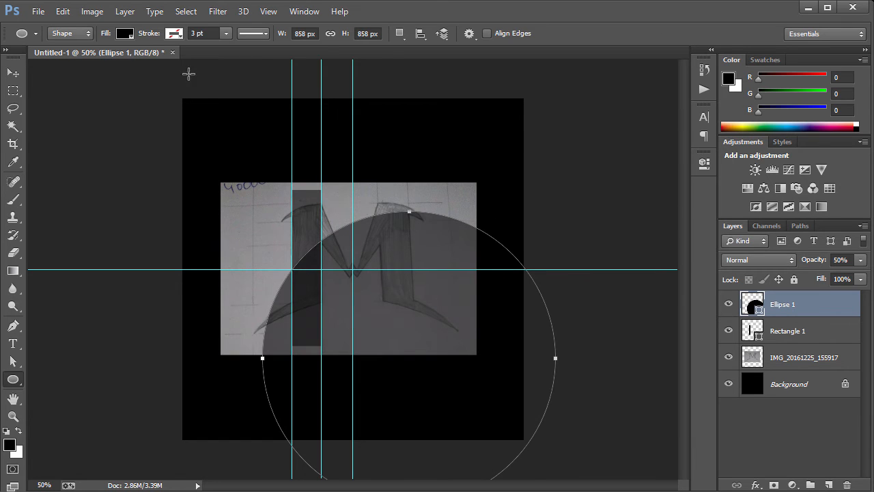
- Move the circle so its upper edge meets the top of the M's left stem
left_click(13, 73)
left_click_drag(425, 312, 356, 309)
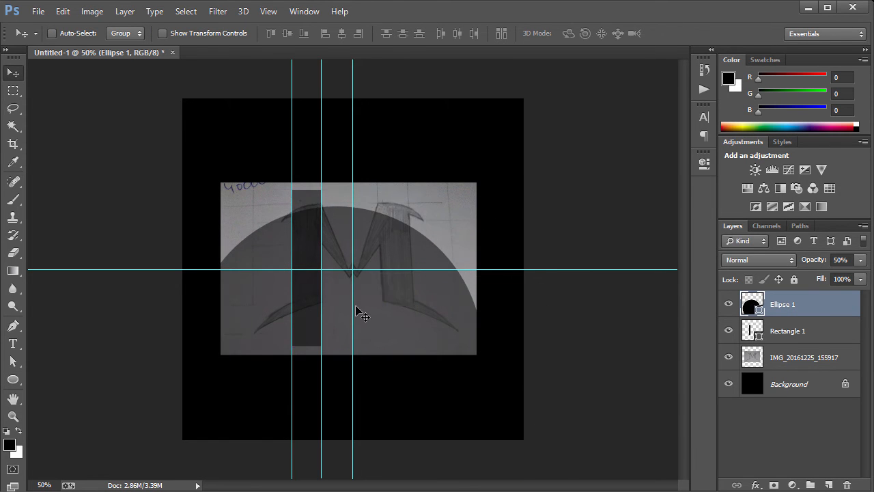
key("ctrl+plus")
key("ctrl+plus")
left_click_drag(328, 186, 325, 176)
- Scale the circle down proportionally so its upper arc follows the curved top of the M's left stem
key("ctrl+t")
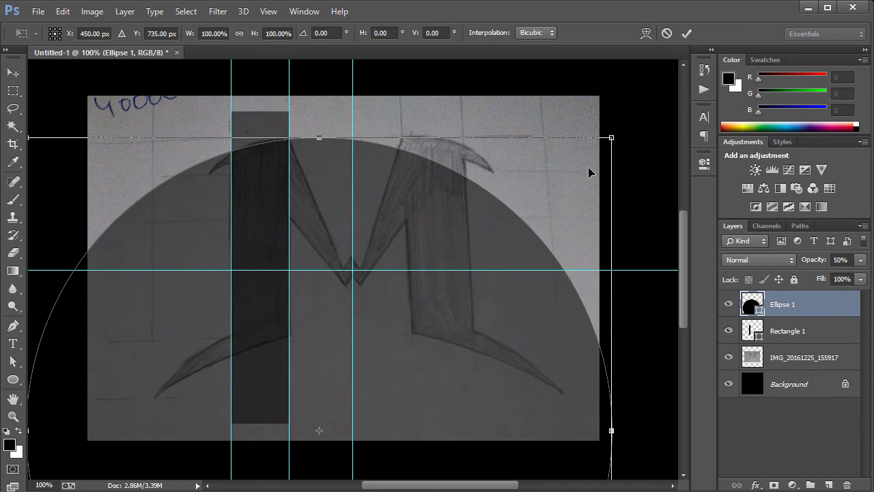
key("ctrl+0")
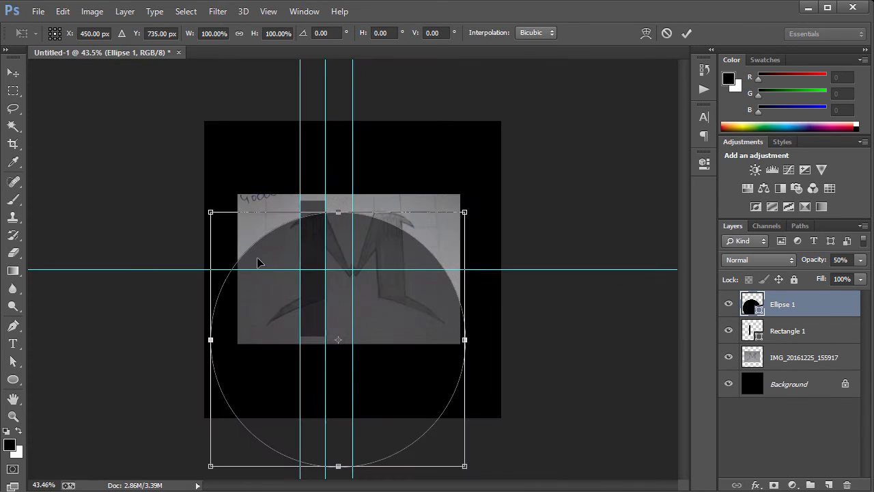
left_click_drag(211, 465, 238, 440)
key("Return")
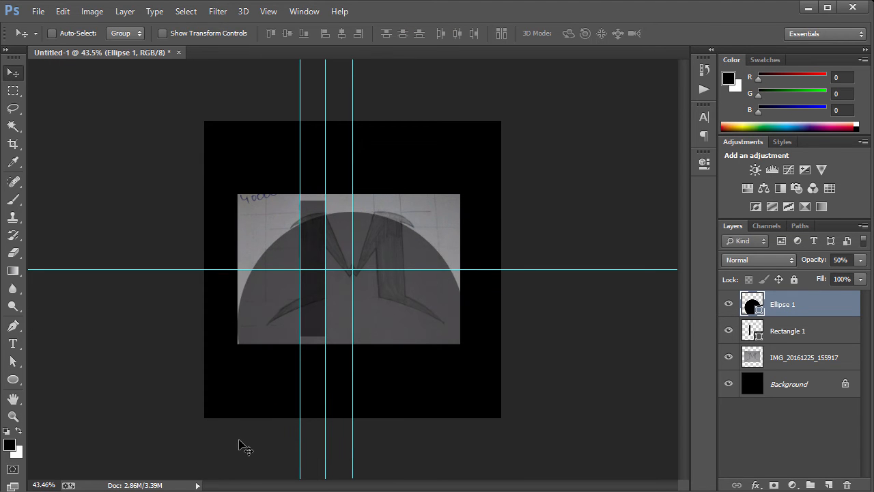
key("ctrl+plus")
key("ctrl+plus")
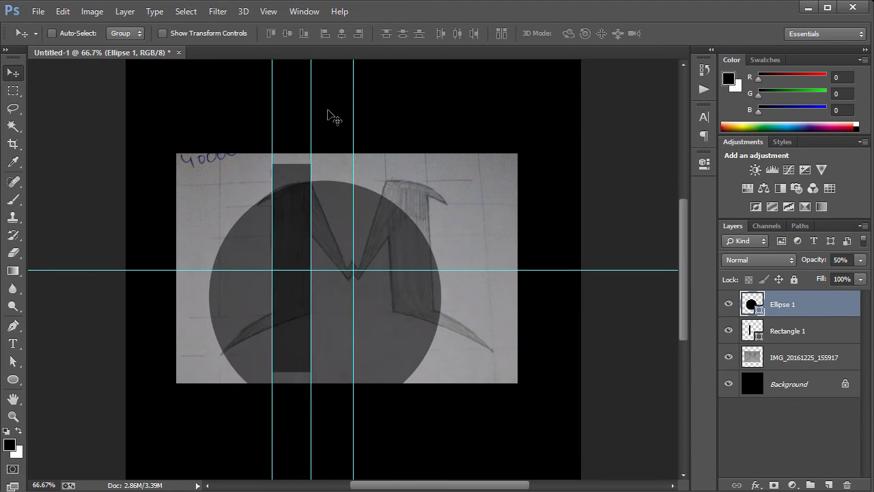
- Show the rulers and add a horizontal guide level with the tip of the M's upper-left serif
key("ctrl+plus")
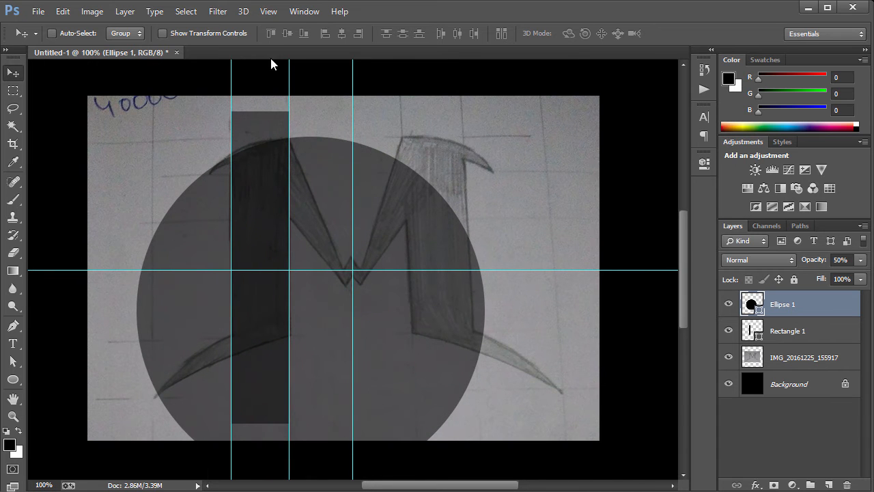
key("ctrl+r")
left_click_drag(277, 65, 267, 185)
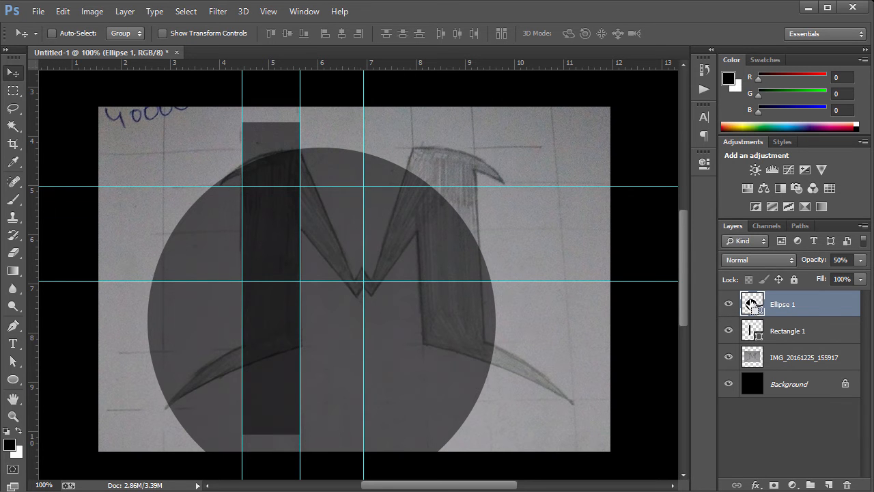
- Rasterize the Rectangle 1 layer and delete the part of the stem lying outside the circle, using the circle's outline as the selection
left_click(752, 303, "ctrl")
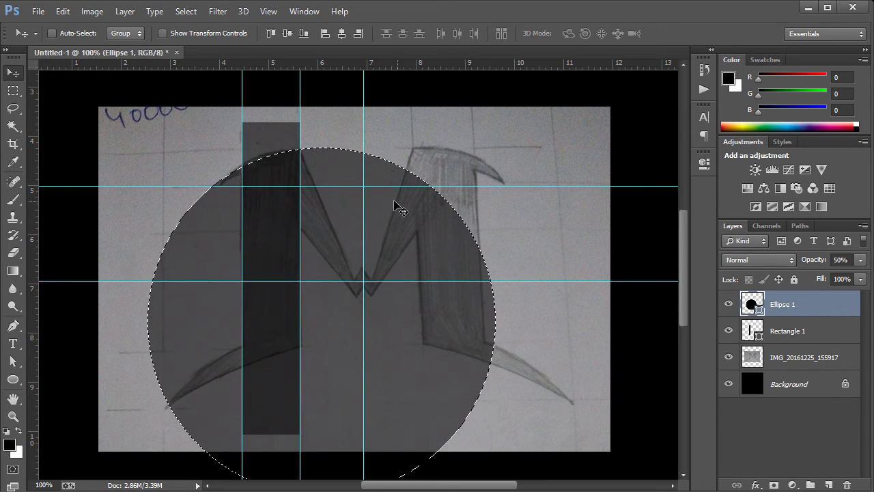
left_click(792, 330)
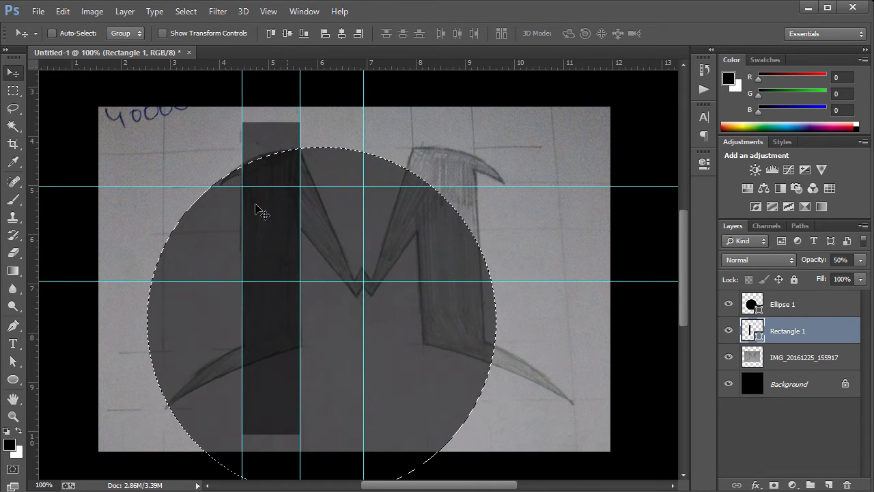
left_click(268, 145)
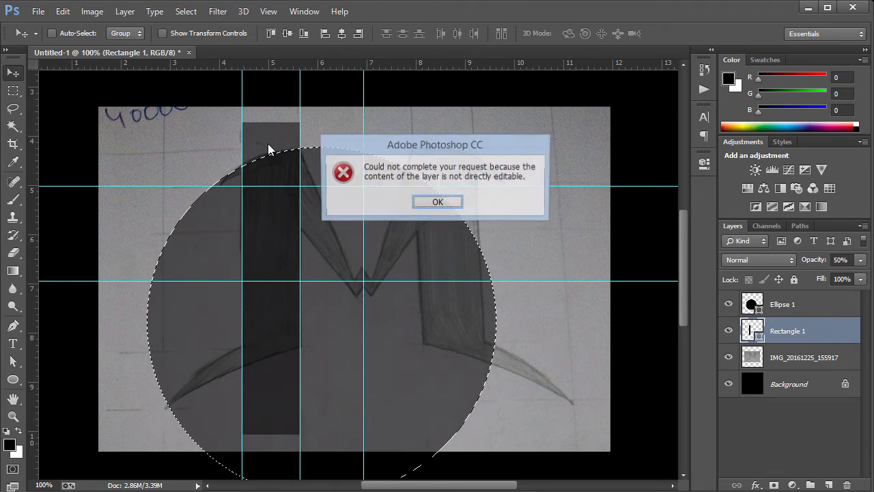
key("Return")
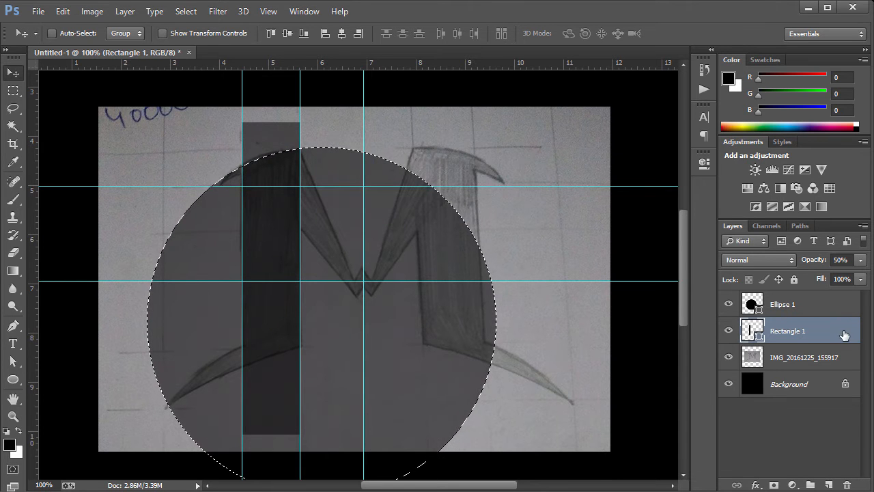
right_click(431, 224)
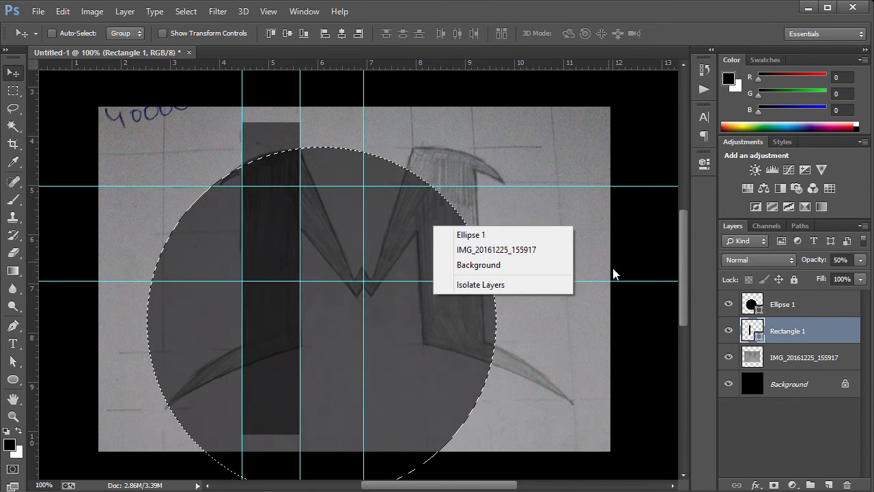
right_click(776, 333)
left_click(528, 186)
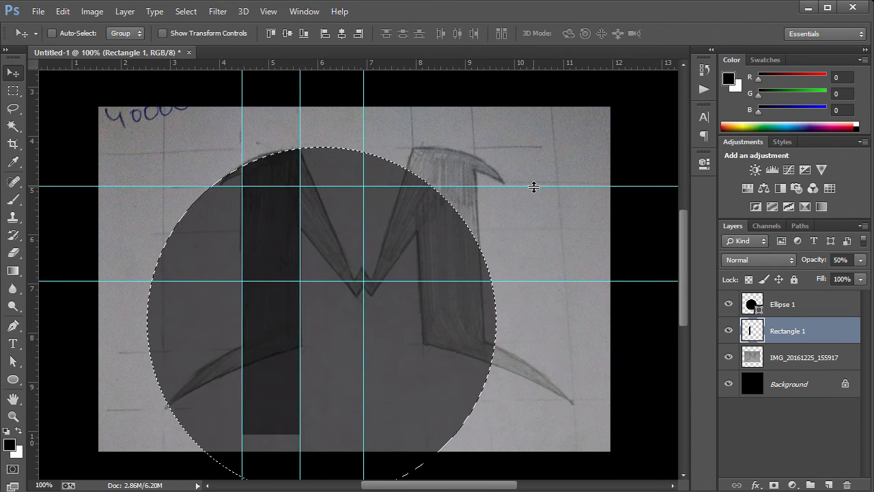
key("ctrl+d")
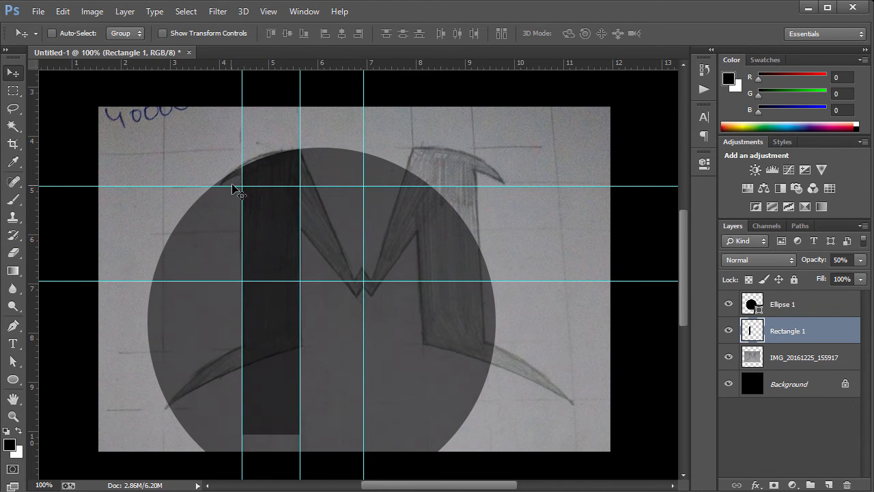
- Duplicate the Ellipse 1 circle, then enlarge and position the copy so its arc forms the underside of the M's upper-left serif
left_click(801, 310)
key("ctrl+j")
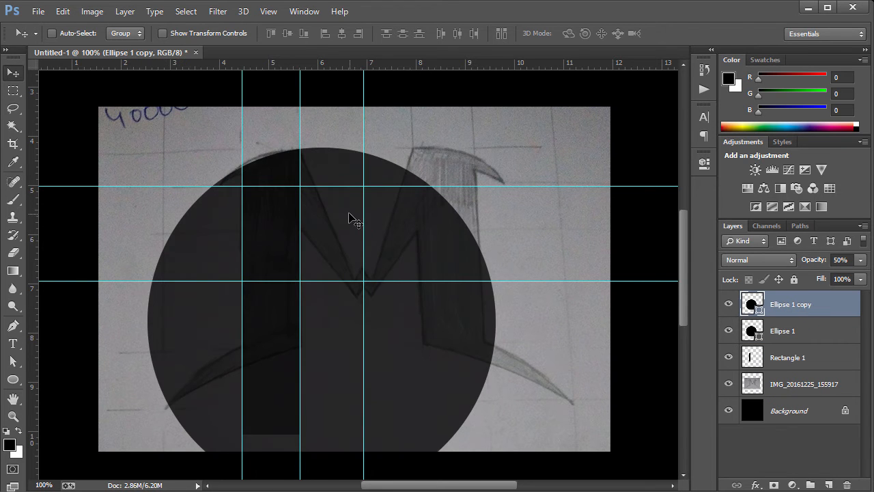
left_click_drag(335, 225, 297, 257)
key("ctrl+t")
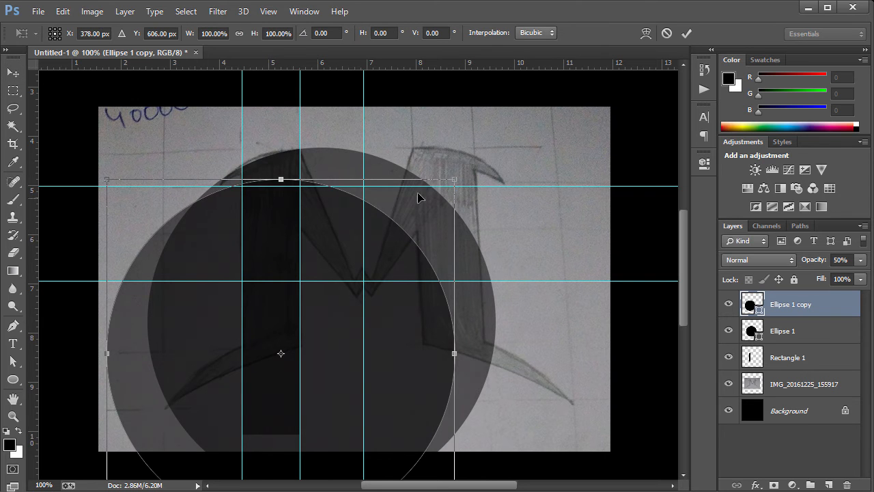
left_click_drag(455, 179, 543, 92)
left_click_drag(334, 167, 282, 224)
key("Return")
- Select the Ellipse 1 copy and Ellipse 1 layers together
key("ctrl+plus")
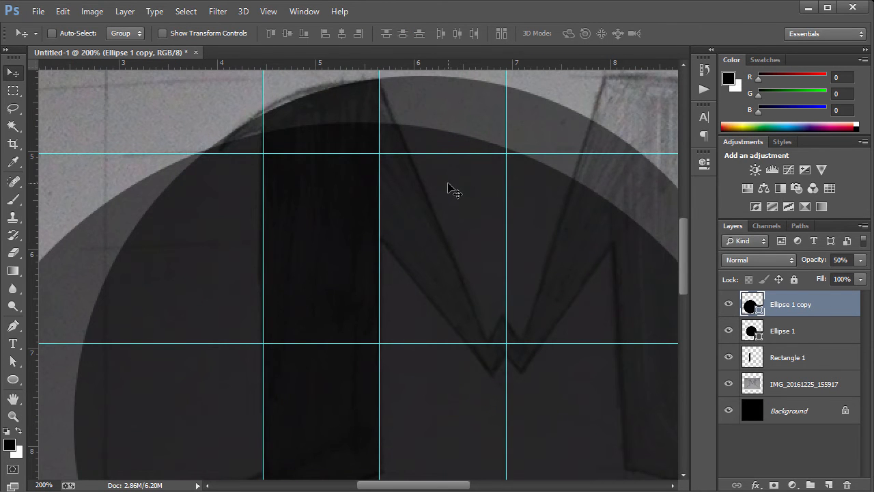
left_click(804, 336, "shift")
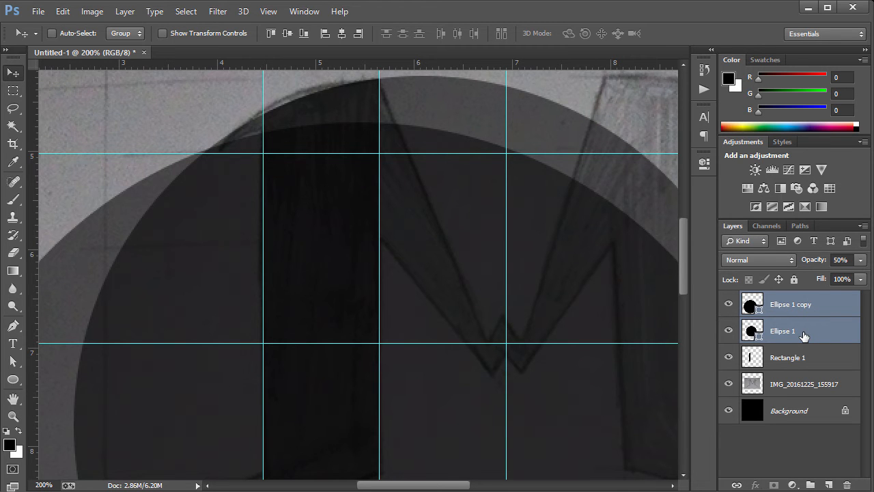
key("ctrl+alt+e")
key("ctrl+z")
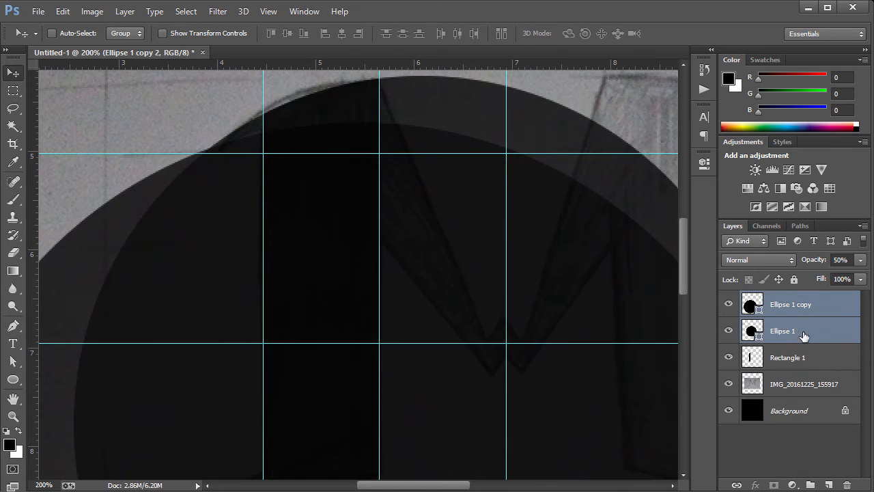
right_click(804, 331)
key("Escape")
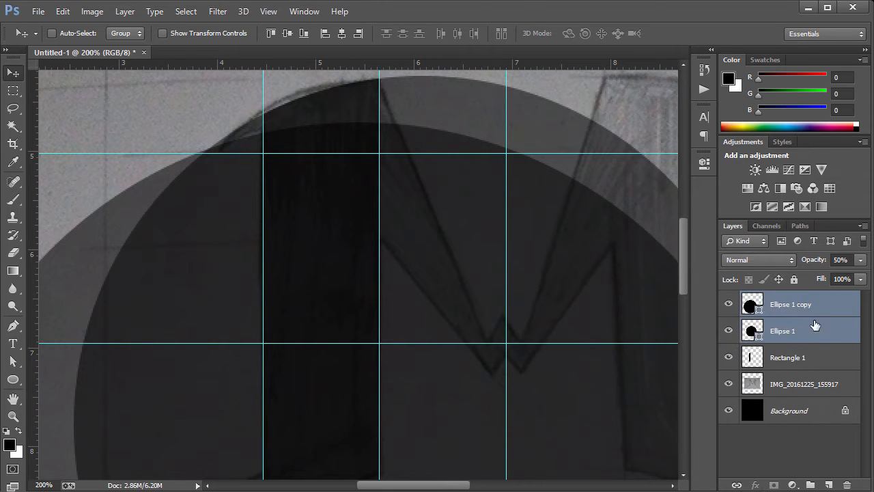
- Group the two selected ellipse layers, duplicate the group and rename the original group Backup
key("ctrl+g")
key("ctrl+j")
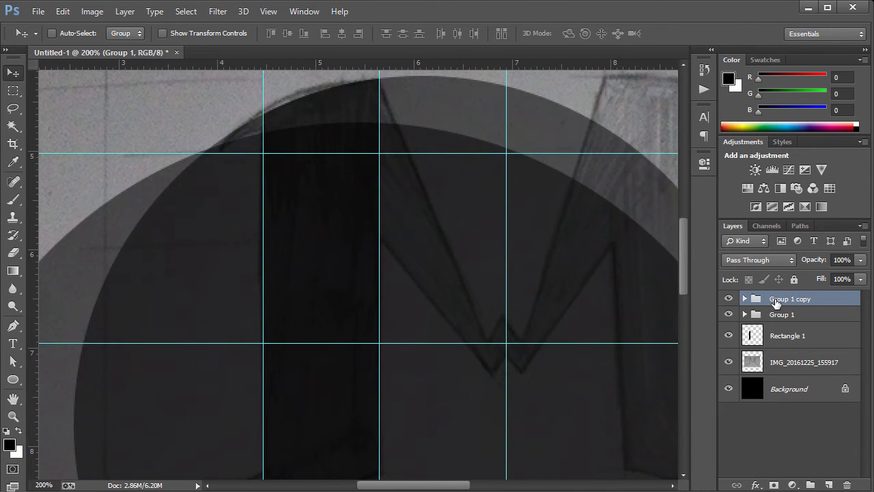
double_click(781, 315)
type("Back")
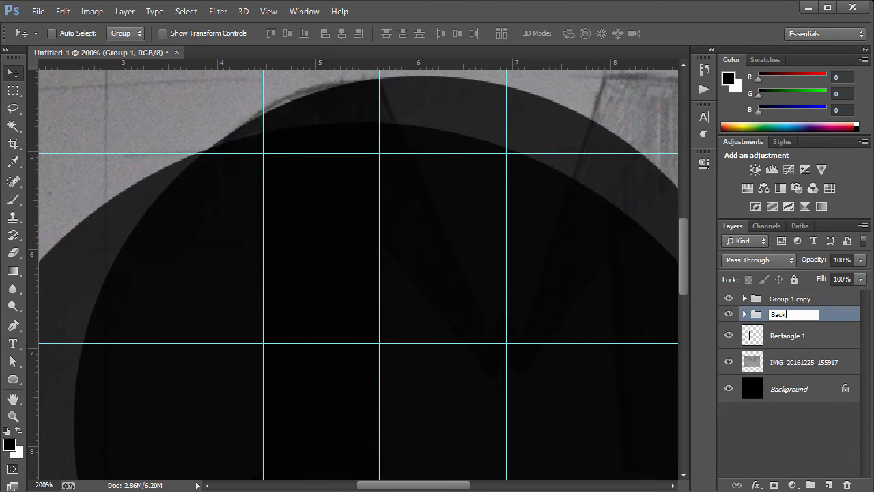
type("up")
key("Return")
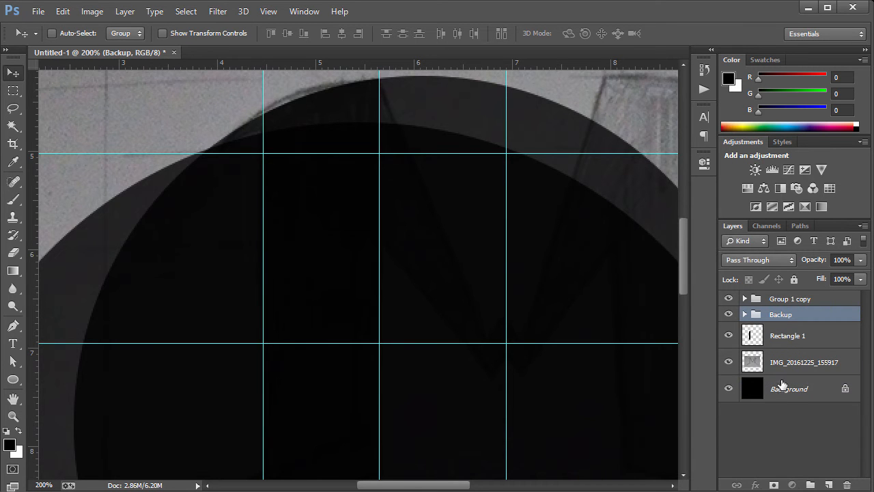
- Move the Backup group below the IMG_20161225_155917 sketch layer and hide it
left_click_drag(781, 316, 743, 372)
left_click_drag(790, 321, 741, 376)
left_click(728, 367)
- Expand Group 1 copy and marquee-select the area of the circles right of the guide along the left stem's inner edge
left_click(778, 304)
left_click(745, 299)
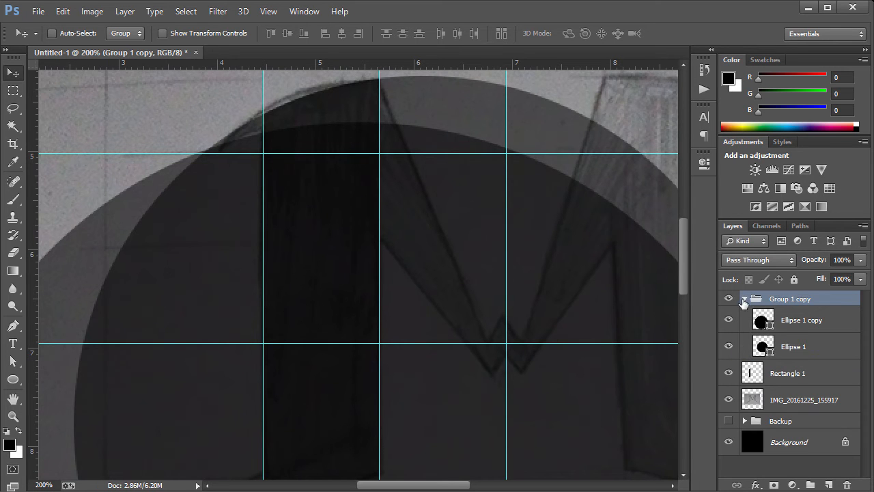
key("ctrl+minus")
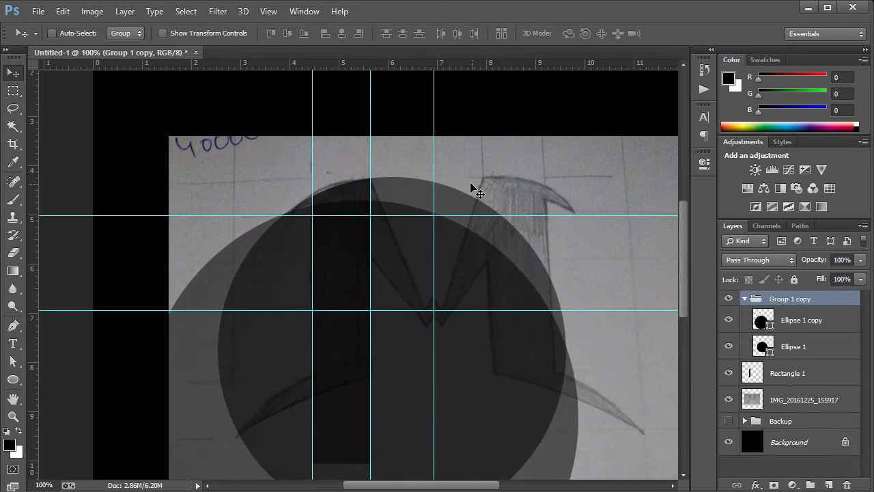
scroll(414, 180, "down", 2)
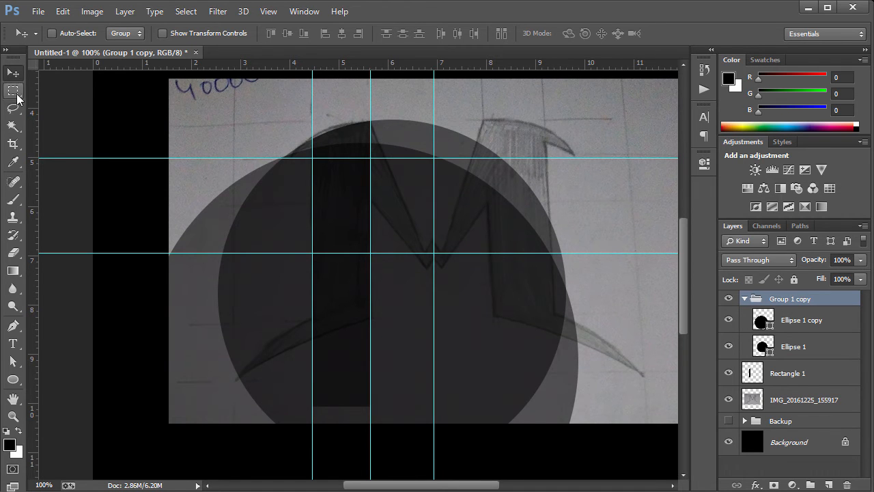
left_click(15, 96)
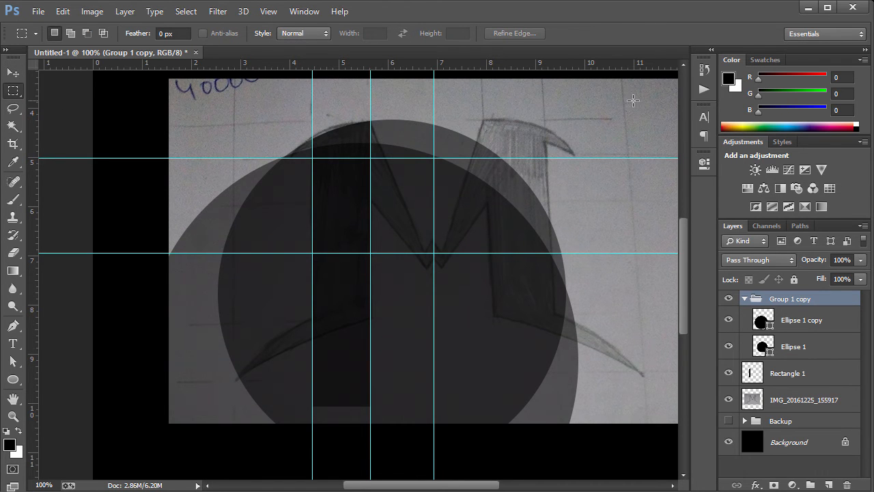
left_click_drag(637, 100, 370, 450)
left_click(370, 450)
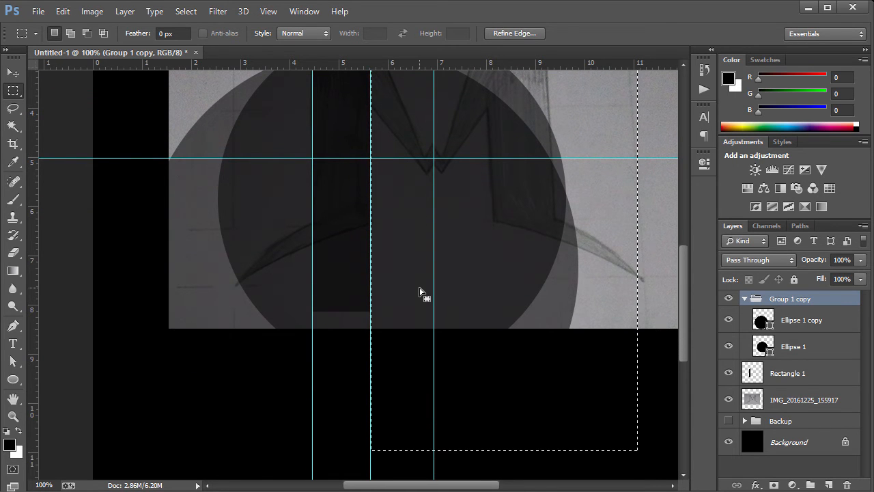
- Rasterize the Ellipse 1 copy and Ellipse 1 layers inside Group 1 copy
left_click(787, 328)
left_click(789, 349, "shift")
right_click(789, 348)
left_click(576, 186)
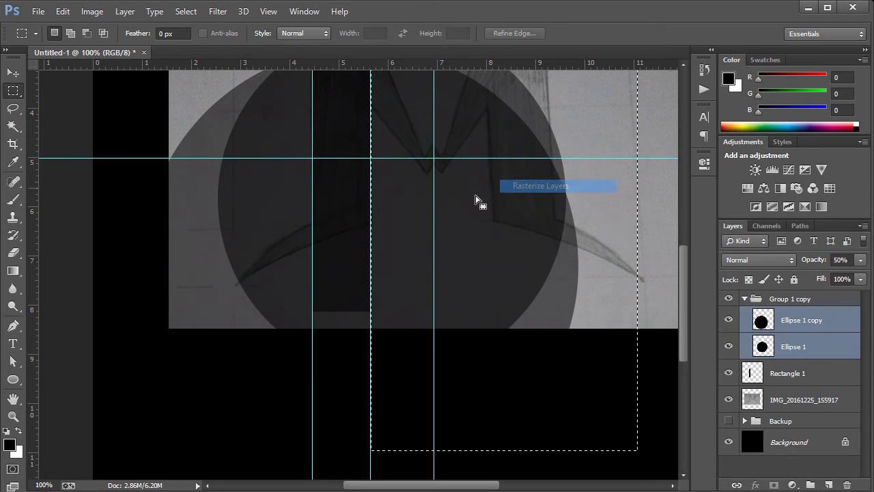
- Delete the selected area from both the Ellipse 1 copy and Ellipse 1 layers, and clear the selection
left_click_drag(679, 259, 678, 220)
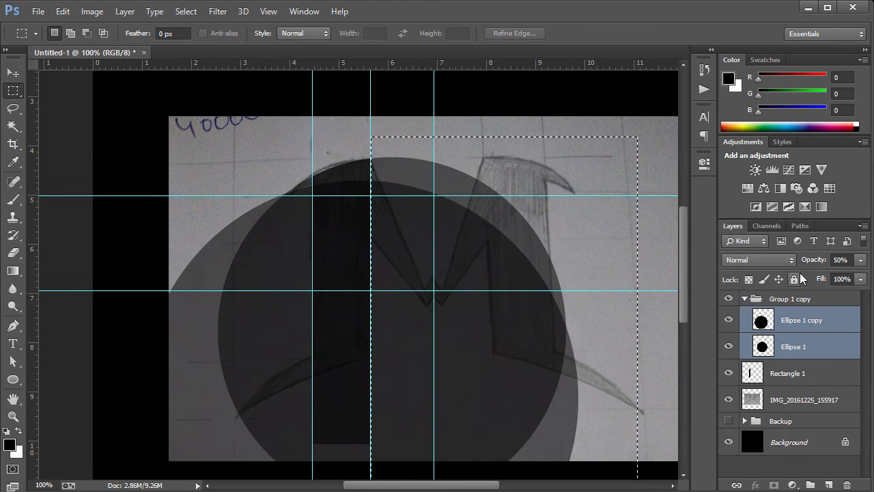
left_click(818, 319)
key("Delete")
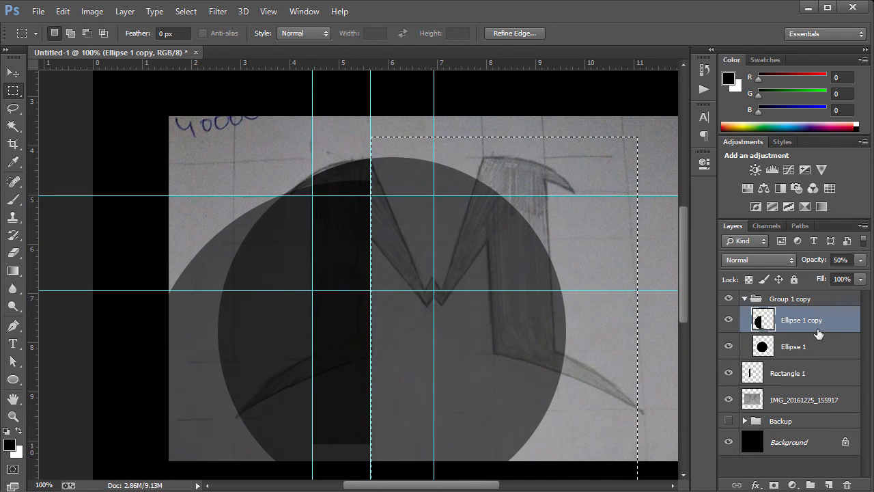
left_click(816, 351)
key("Delete")
left_click(590, 209)
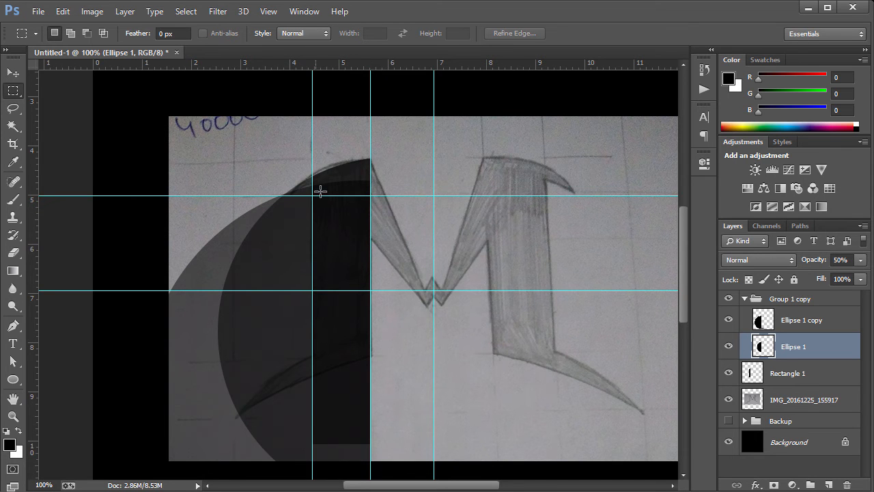
- Marquee-select the area left of the stem below the serif guide and delete it from both ellipse layers
key("ctrl+plus")
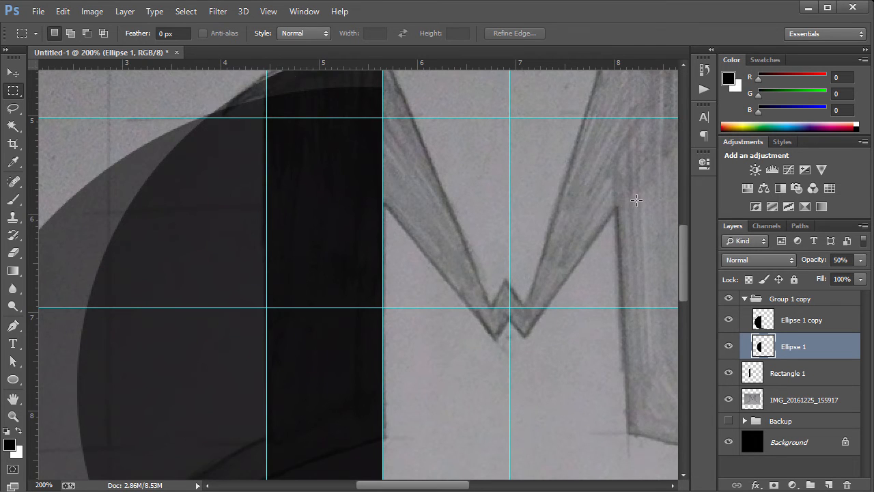
left_click_drag(685, 263, 683, 250)
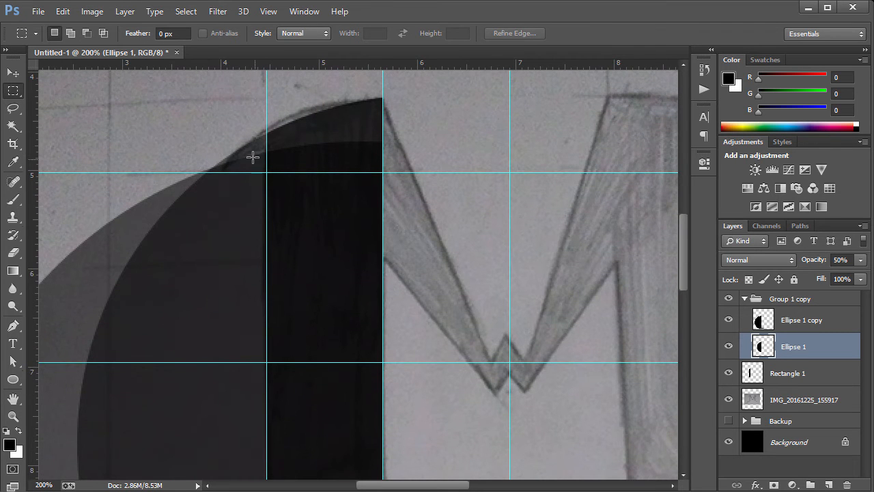
left_click(12, 72)
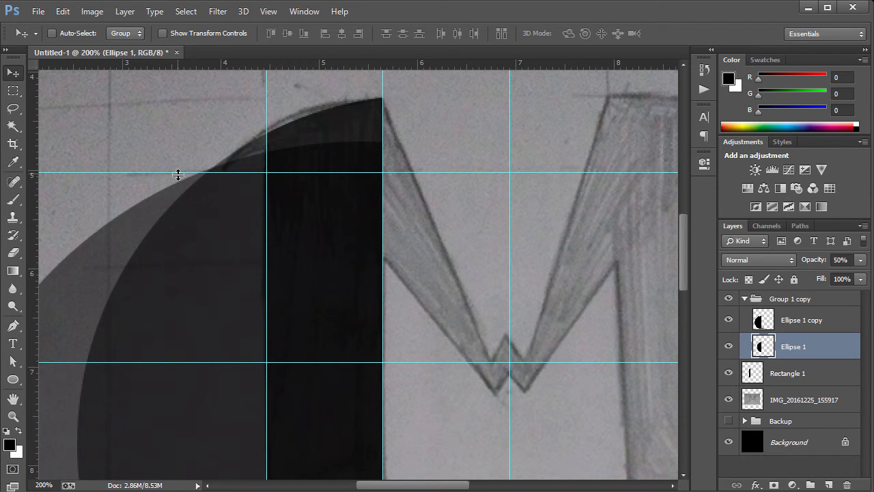
key("w")
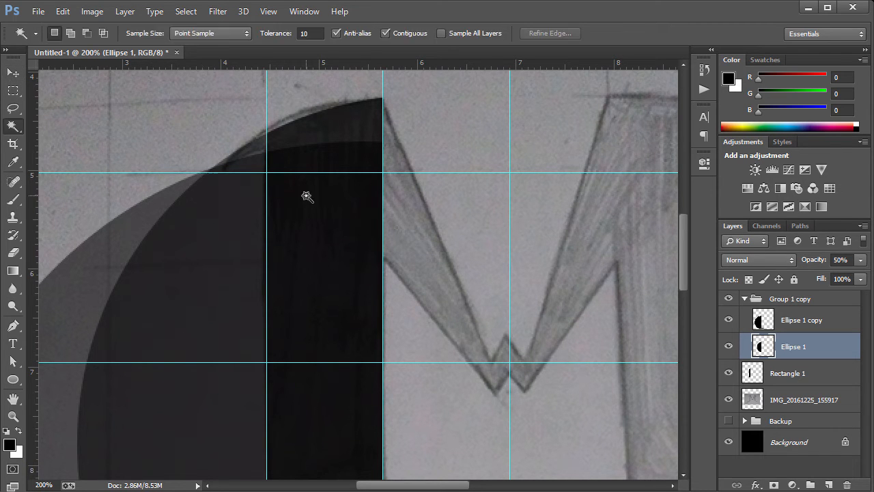
left_click(12, 92)
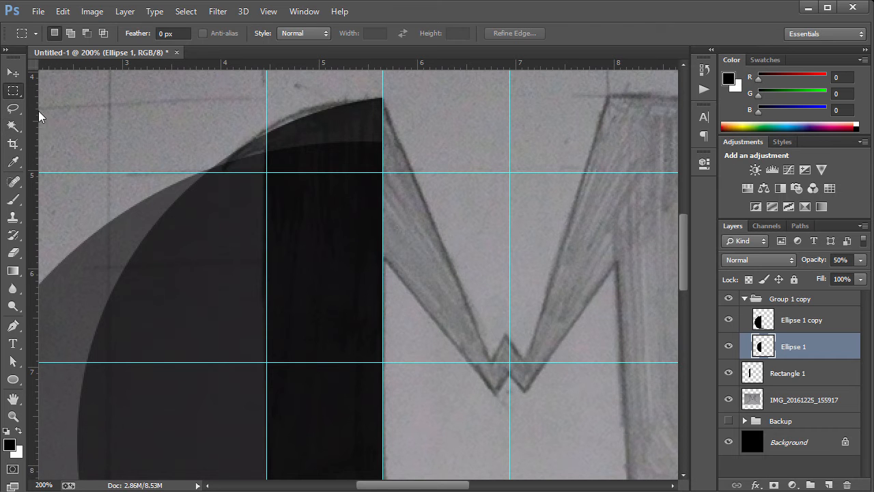
scroll(121, 183, "down", 5)
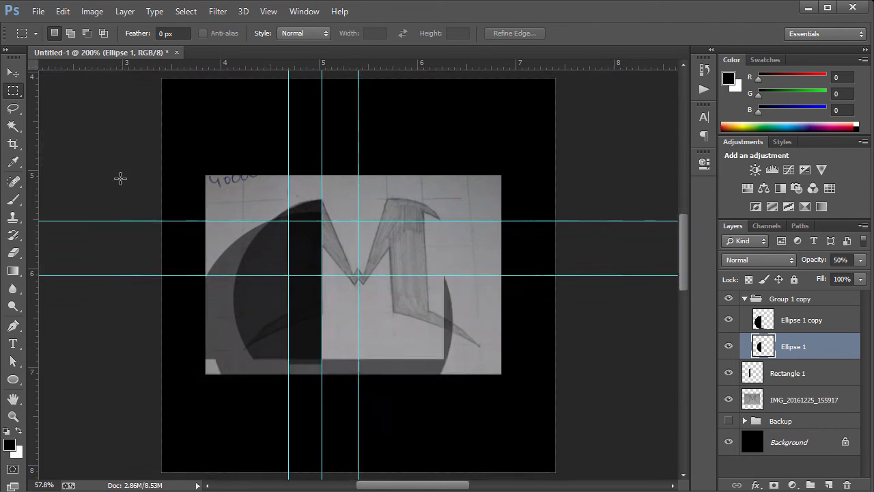
left_click_drag(58, 219, 288, 477)
key("Delete")
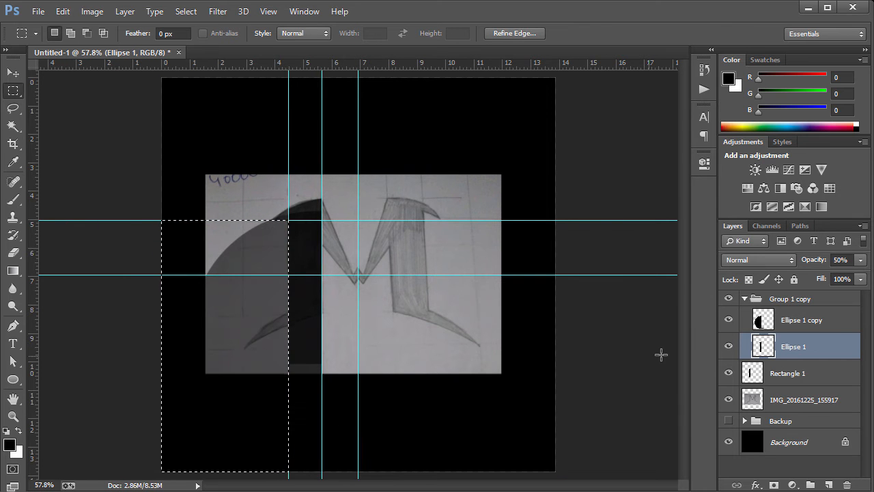
left_click(832, 320)
key("Delete")
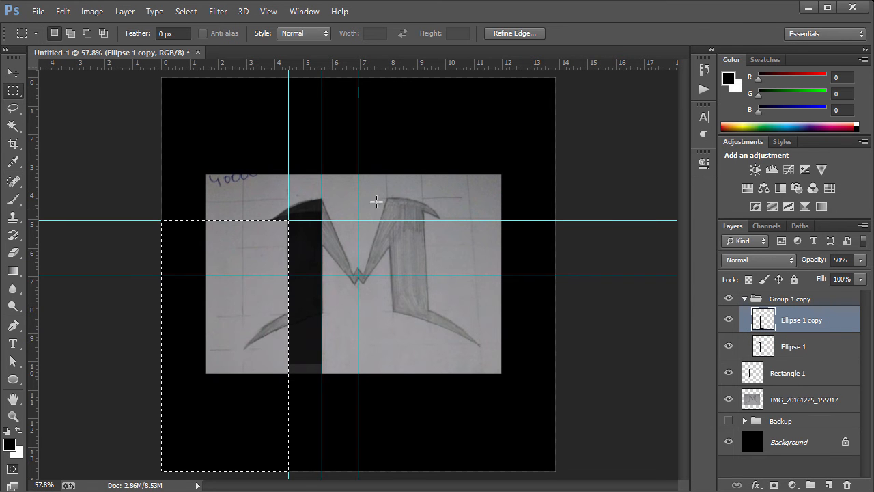
- Clear the selection and hide the guides to expose the trimmed upper-left serif
key("ctrl+plus")
key("ctrl+plus")
key("ctrl+plus")
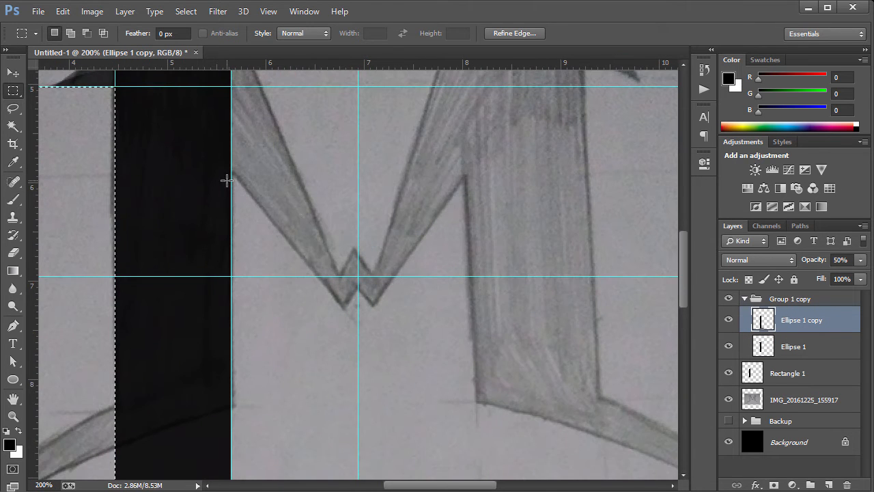
scroll(227, 181, "up", 1)
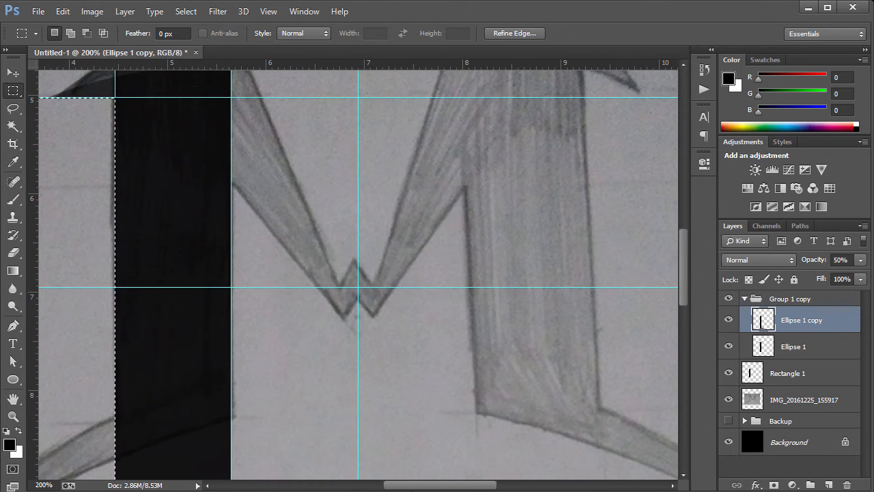
left_click_drag(424, 486, 392, 489)
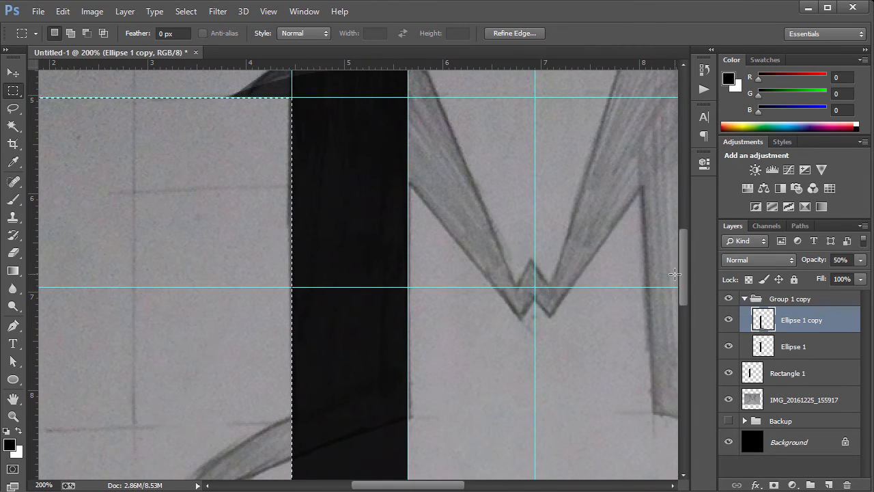
left_click_drag(682, 266, 680, 253)
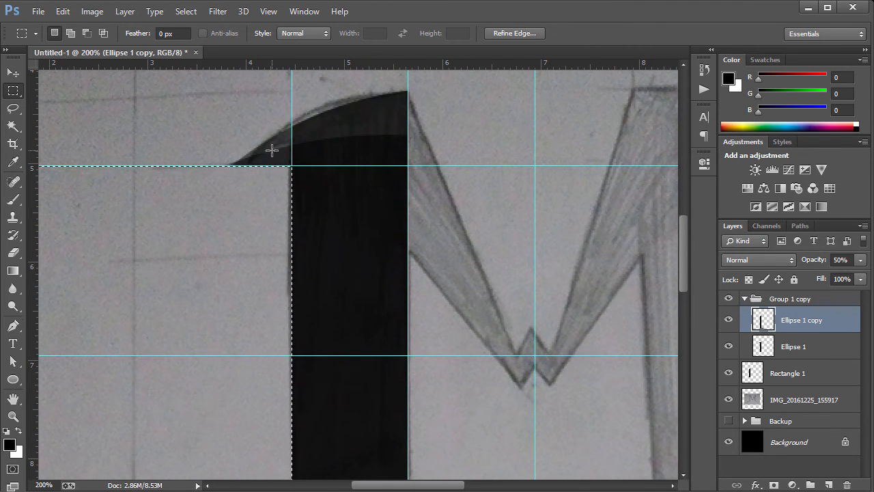
key("ctrl+d")
key("ctrl+semicolon")
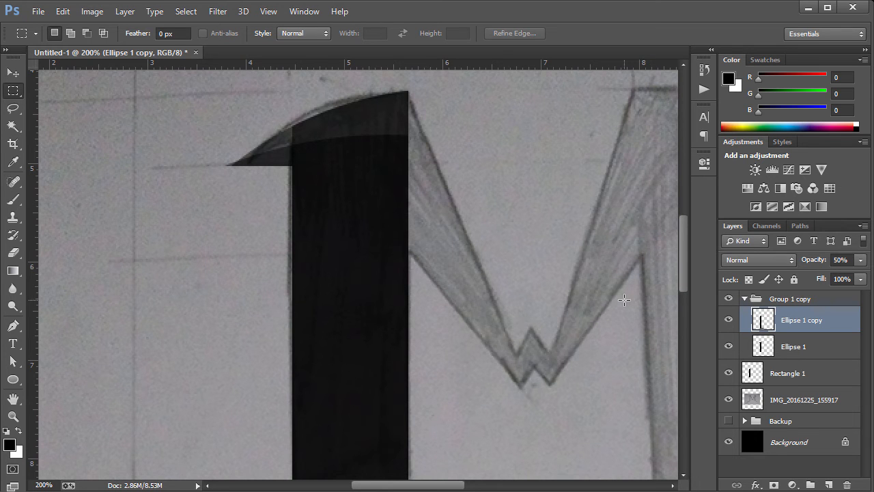
- Load the outline of the Ellipse 1 layer as a selection
left_click(764, 321, "ctrl")
left_click(763, 347, "ctrl")
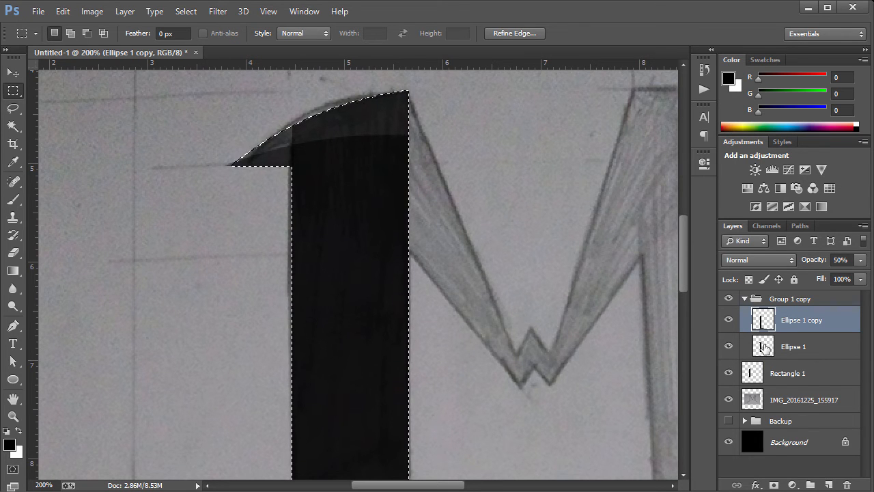
- Switch to the Eraser, reduce its brush size to 90 and clear the selection
key("e")
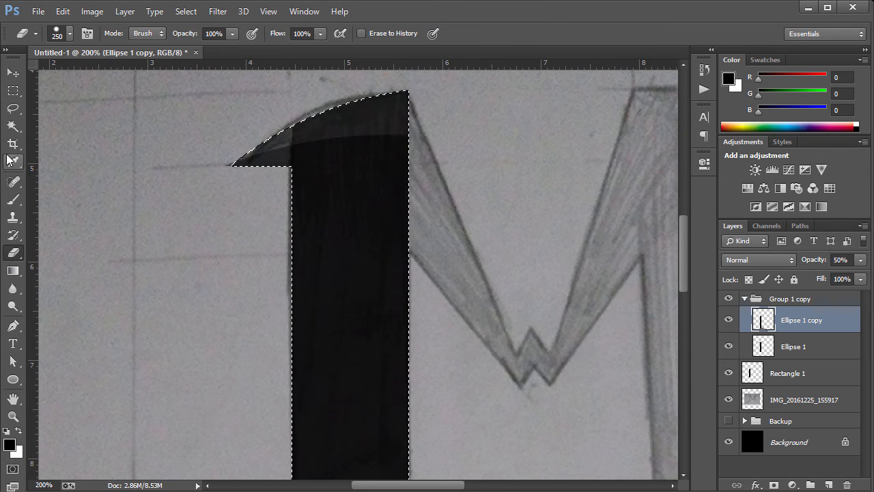
key("bracketleft")
key("bracketleft")
key("bracketleft")
key("bracketleft")
key("bracketleft")
key("bracketleft")
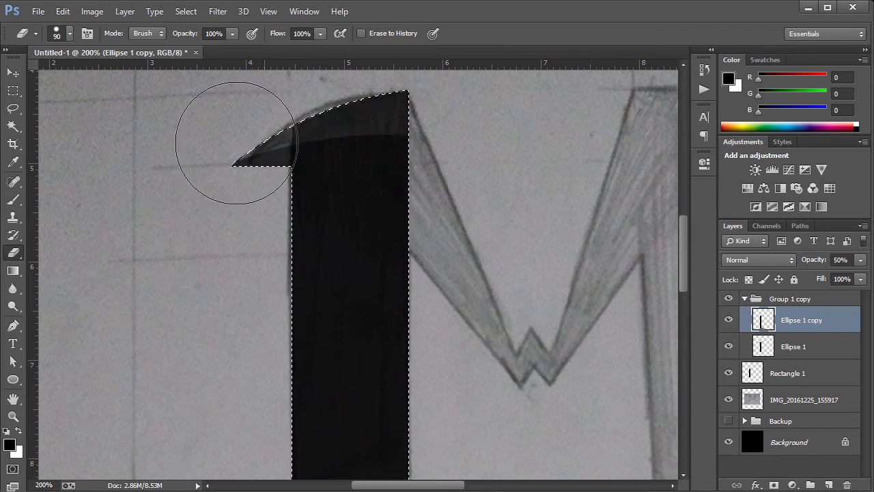
key("ctrl+d")
key("ctrl+plus")
key("ctrl+plus")
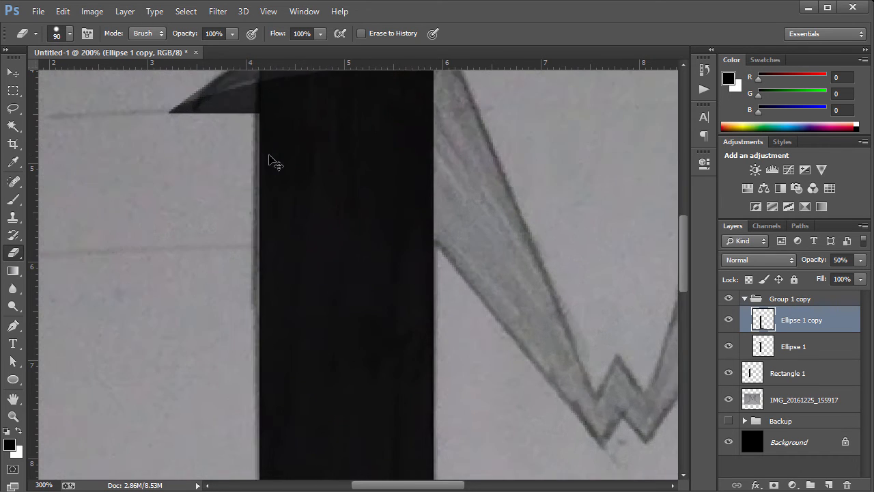
- Load the Ellipse 1 copy outline and the Ellipse 1 outline in turn as selections, and clear the selection
scroll(269, 155, "up", 5)
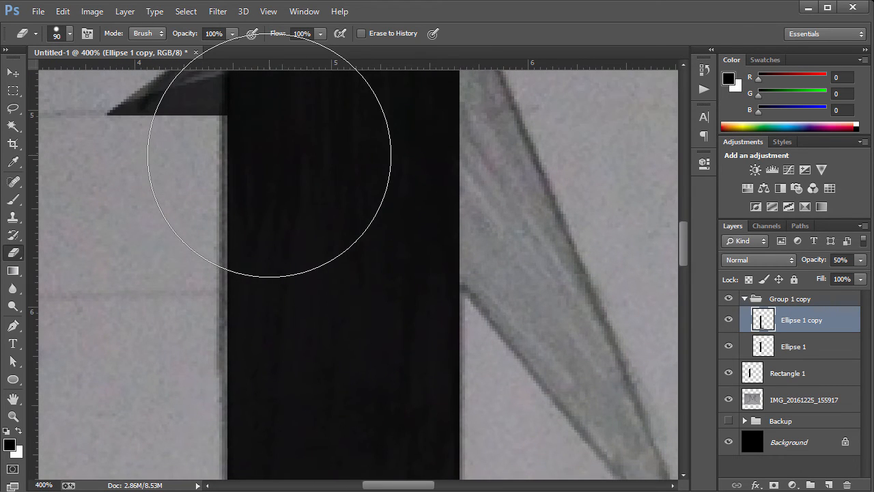
scroll(269, 156, "up", 1)
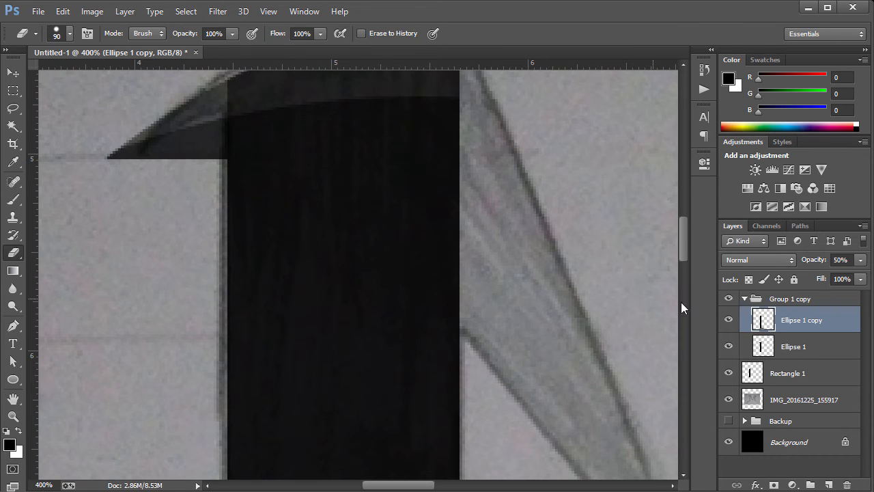
left_click(769, 322, "ctrl")
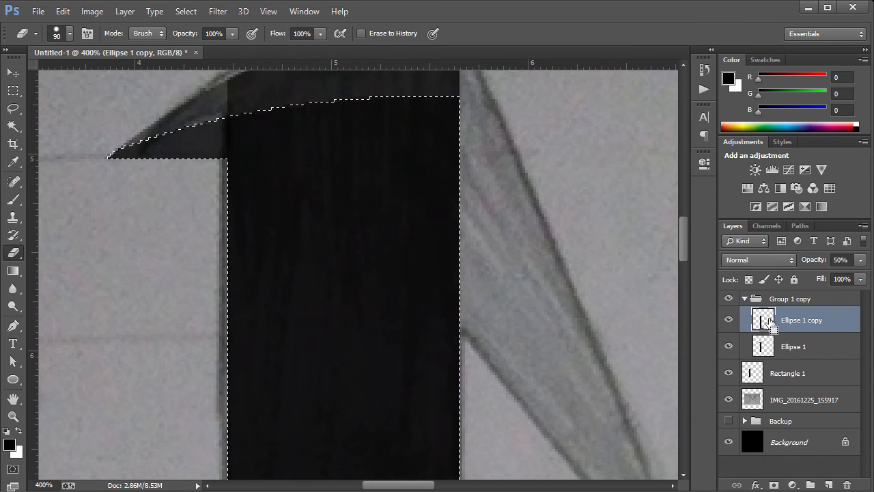
left_click(765, 347, "ctrl")
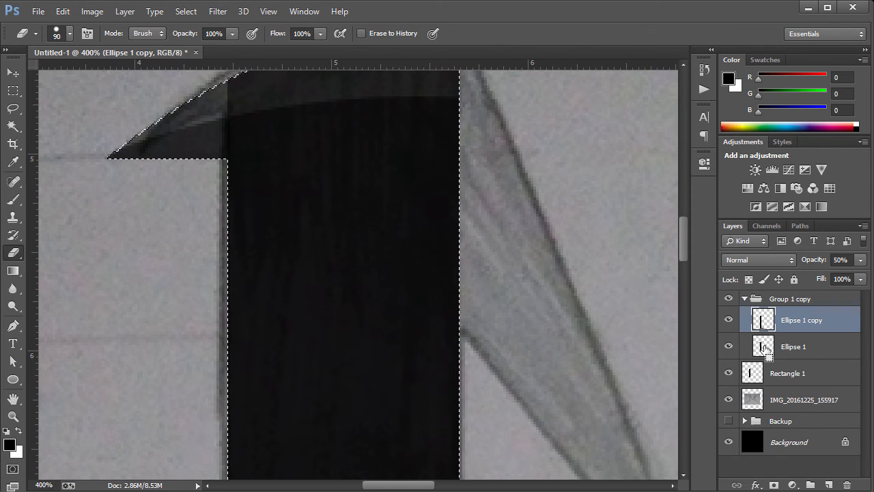
left_click(764, 348)
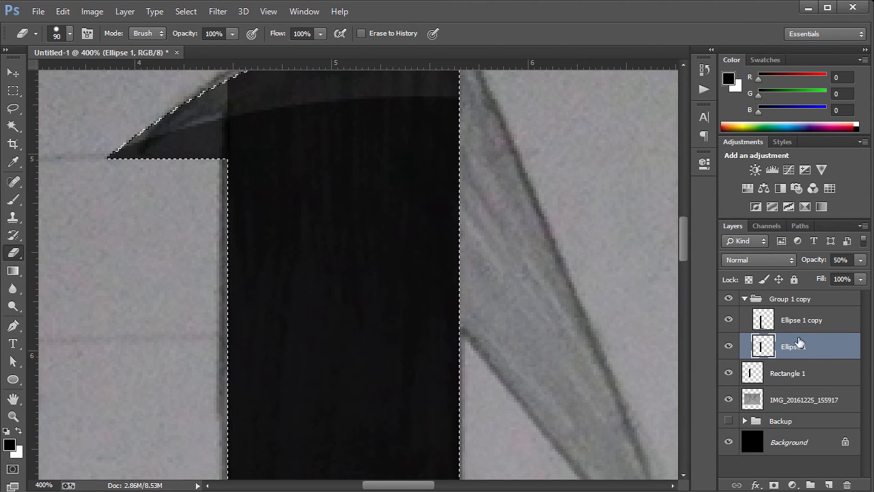
key("ctrl+d")
- Try erasing on Ellipse 1 within the selection shared by the outlines of Ellipse 1 and Ellipse 1 copy
left_click(764, 348, "ctrl")
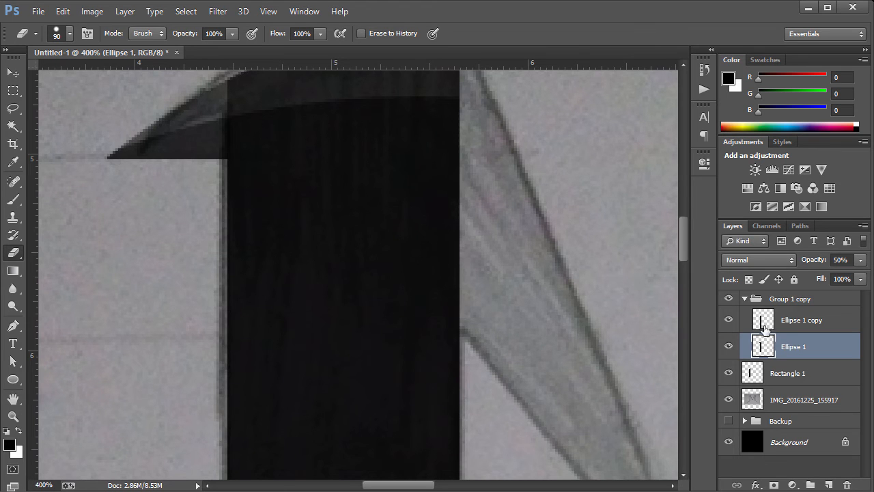
left_click(764, 321, "ctrl+shift")
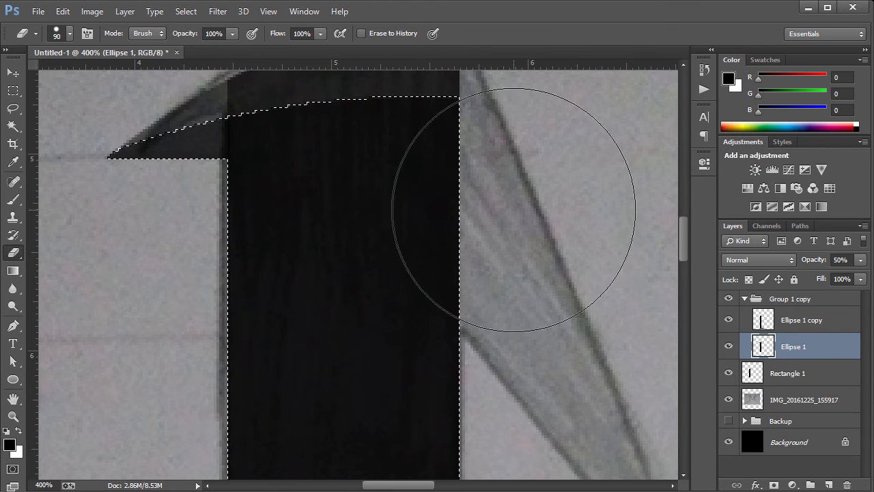
left_click_drag(681, 252, 681, 236)
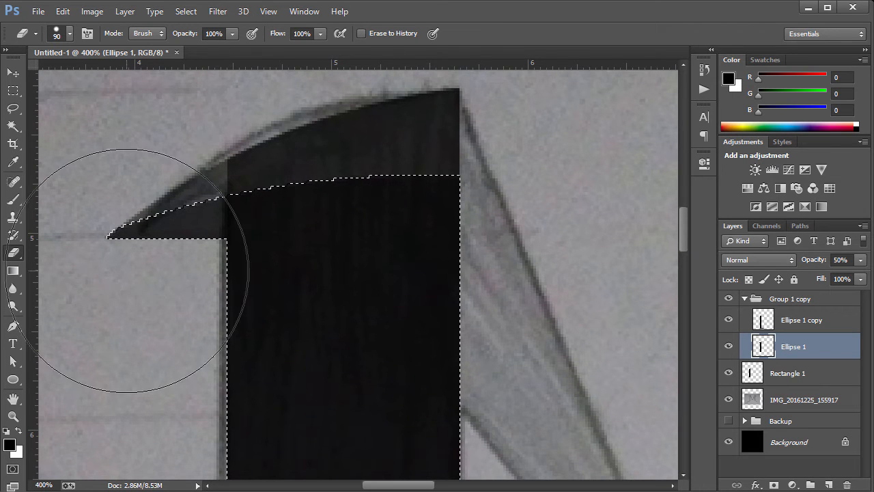
left_click_drag(167, 255, 290, 275)
key("ctrl+z")
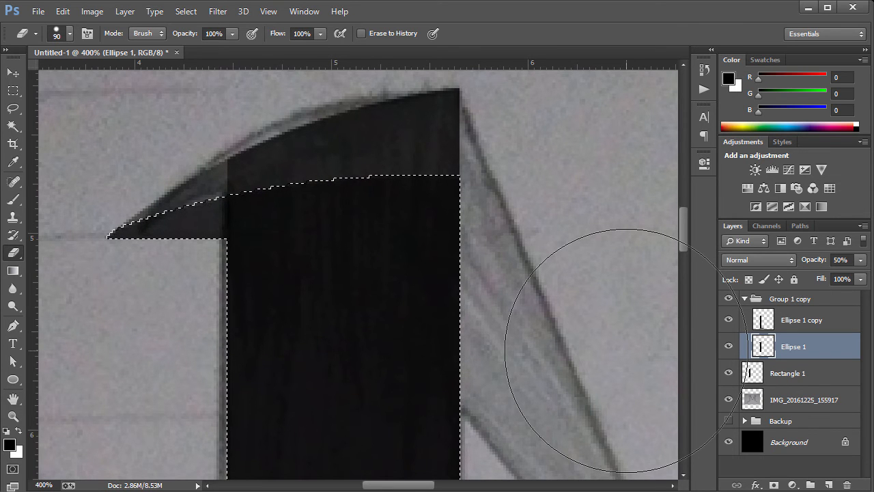
key("ctrl+d")
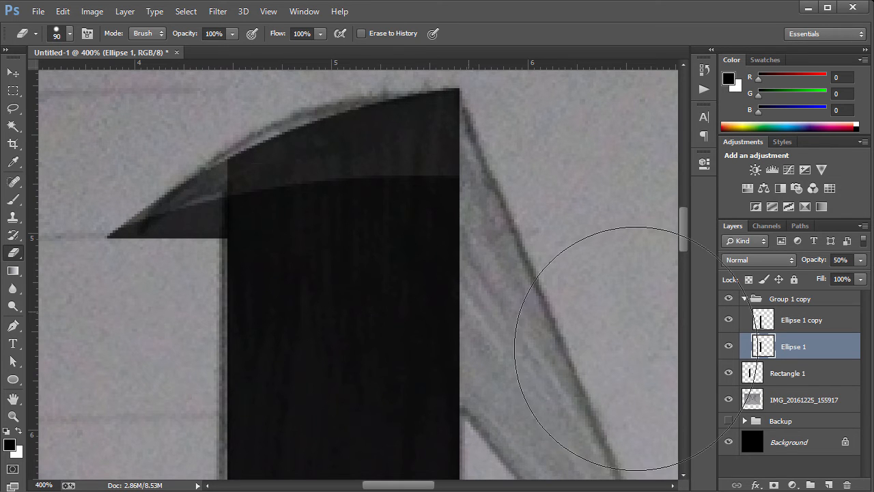
- Select the area shared by the outlines of Ellipse 1 and Ellipse 1 copy, and show the guides
left_click(770, 345, "ctrl")
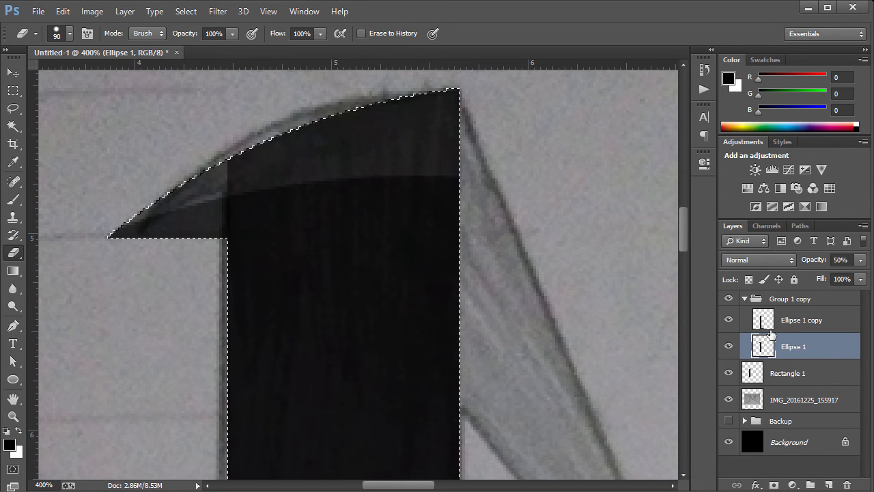
left_click(764, 321, "ctrl+alt")
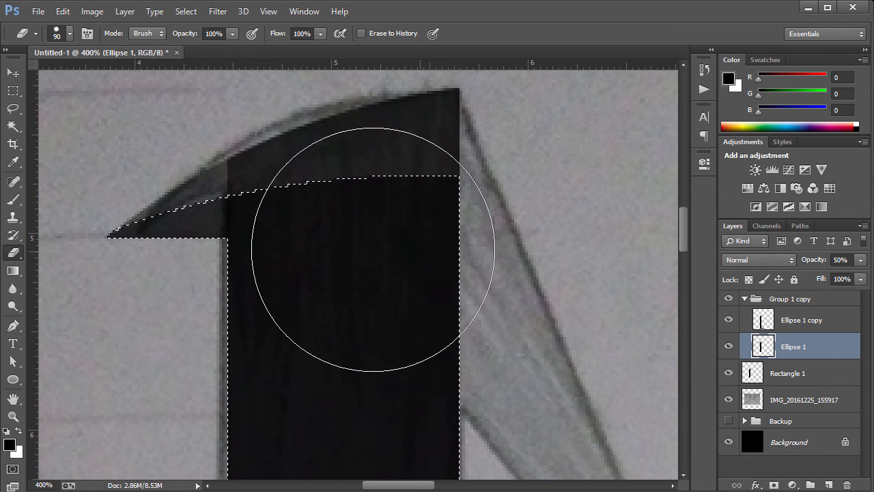
left_click(15, 94)
left_click_drag(544, 107, 259, 394)
key("ctrl+z")
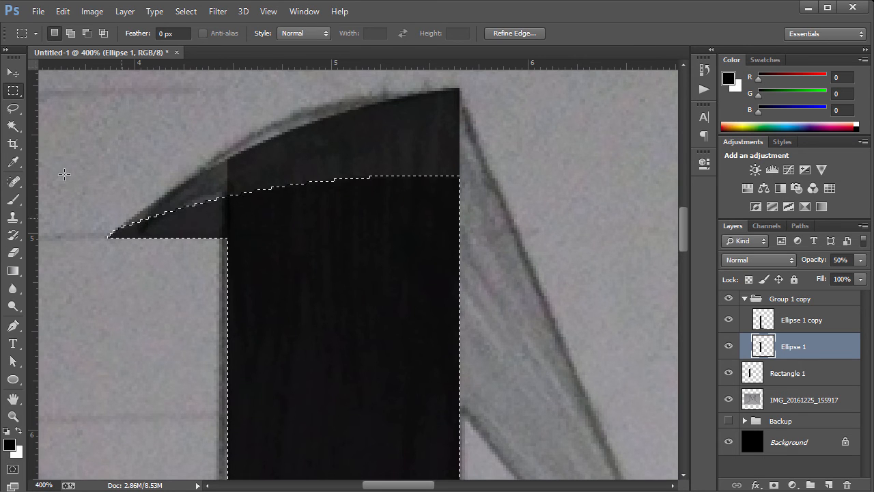
key("shift")
key("ctrl+semicolon")
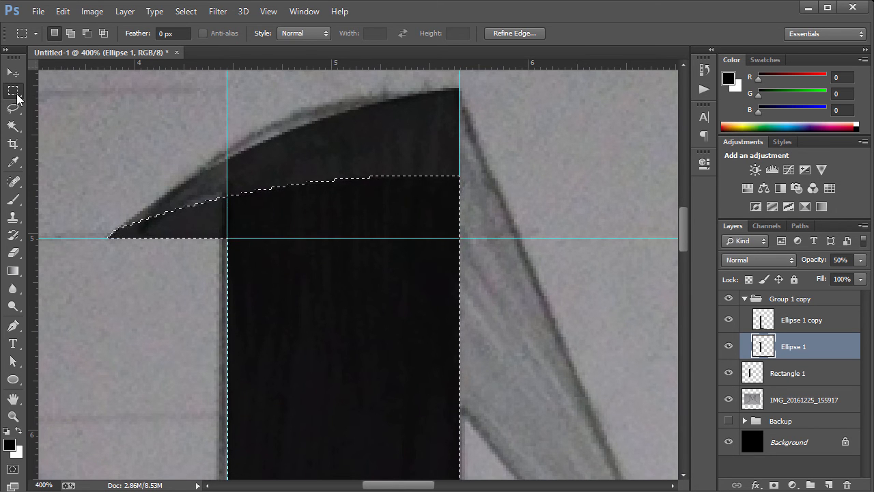
- Try subtracting the area left of the stem from the selection and erasing the serif on Ellipse 1
key("alt")
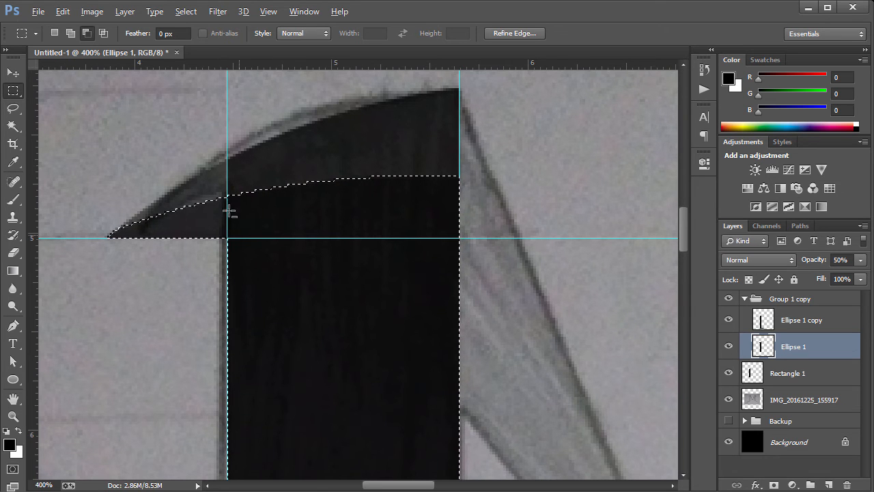
left_click_drag(54, 77, 224, 356)
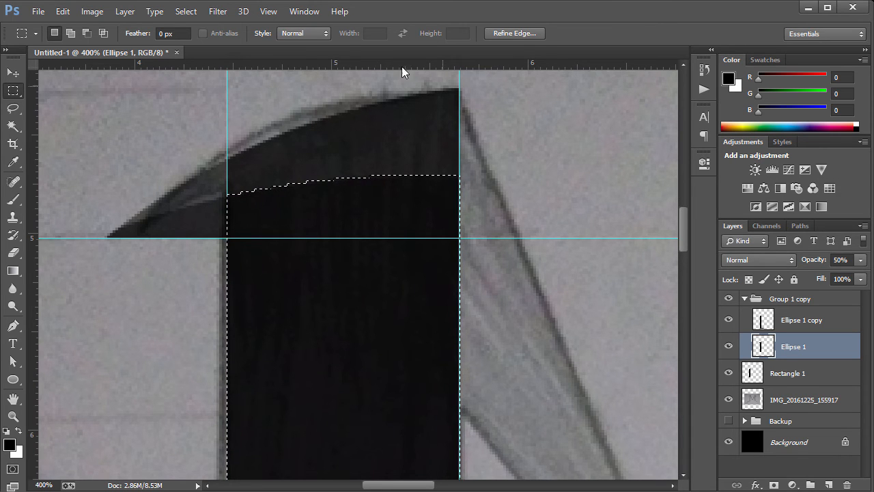
left_click(728, 348)
left_click(728, 348)
left_click(13, 252)
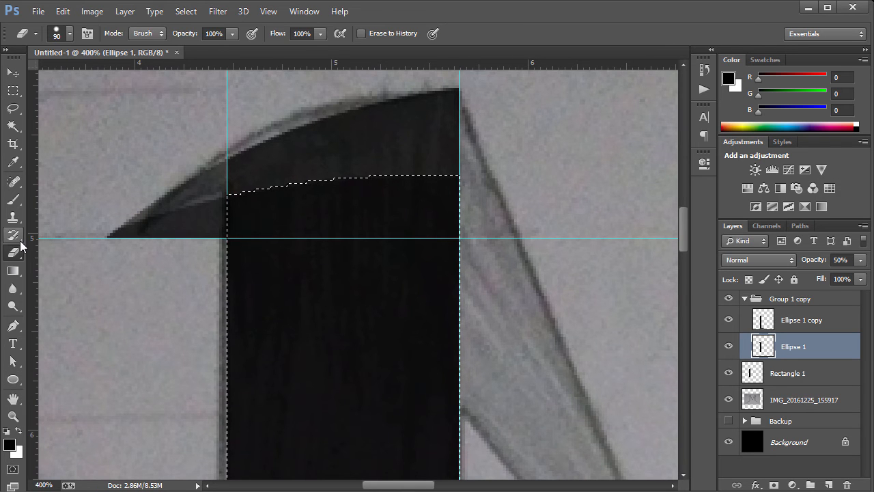
left_click_drag(88, 248, 123, 155)
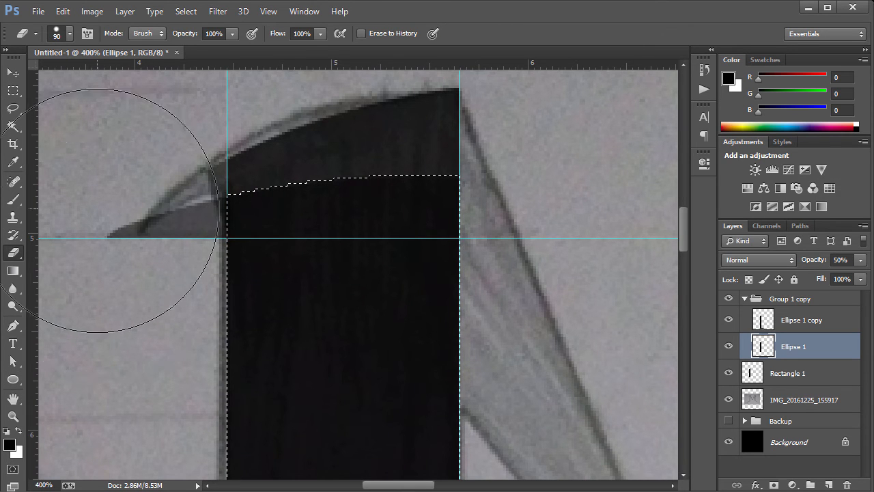
key("ctrl+z")
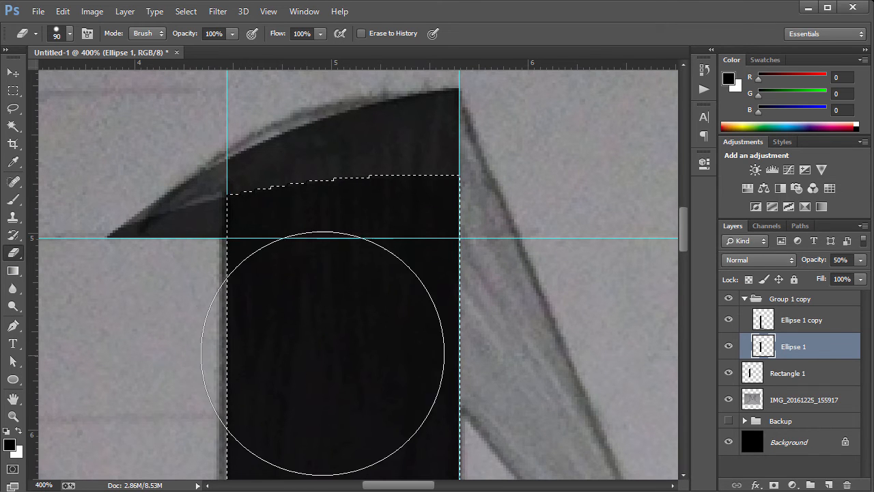
key("ctrl+z")
key("ctrl+z")
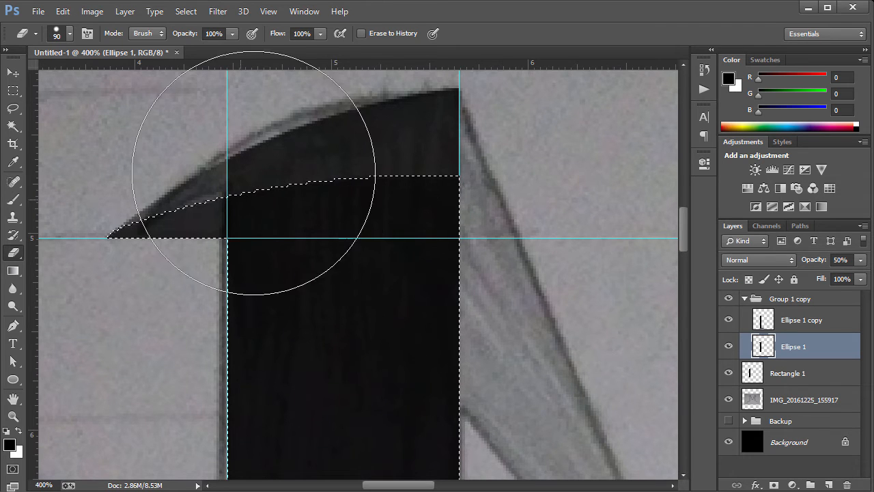
- Subtract the upper stem area from the selection and erase the piece below the serif's lower curve from Ellipse 1 copy and Ellipse 1
left_click(13, 90)
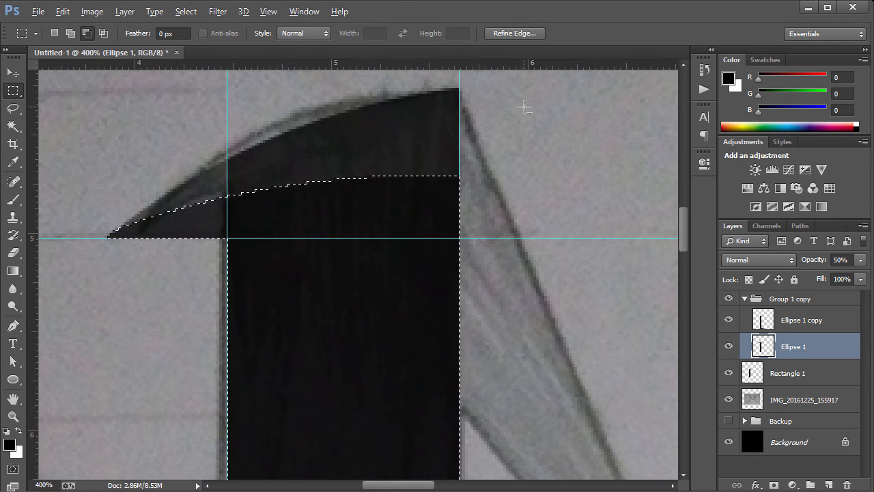
left_click_drag(527, 96, 227, 391)
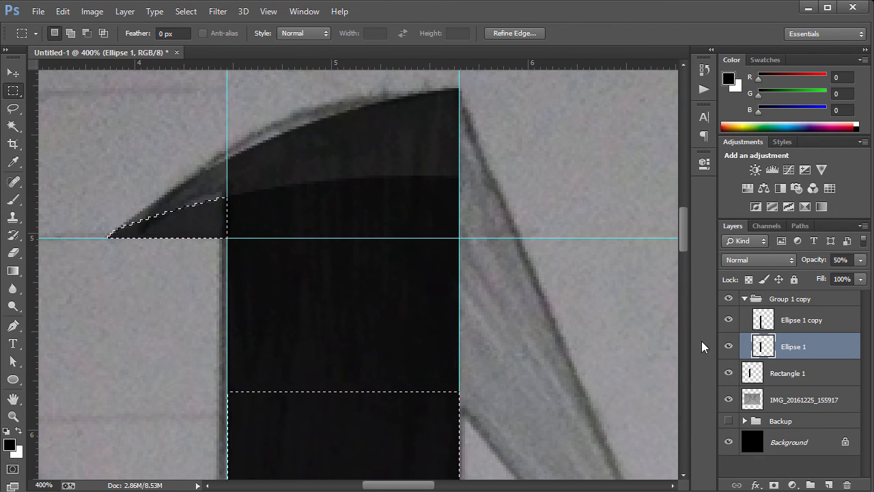
left_click(730, 321)
left_click(730, 321)
left_click(811, 322)
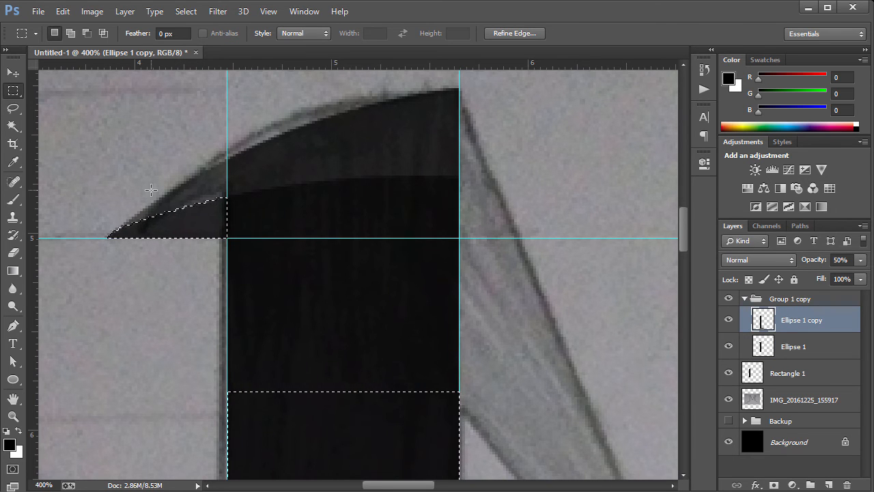
key("e")
left_click(171, 209)
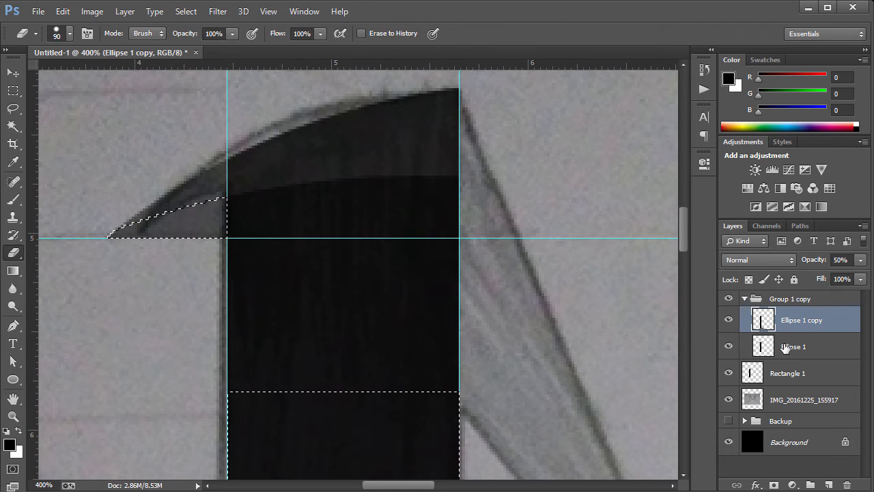
left_click(779, 345)
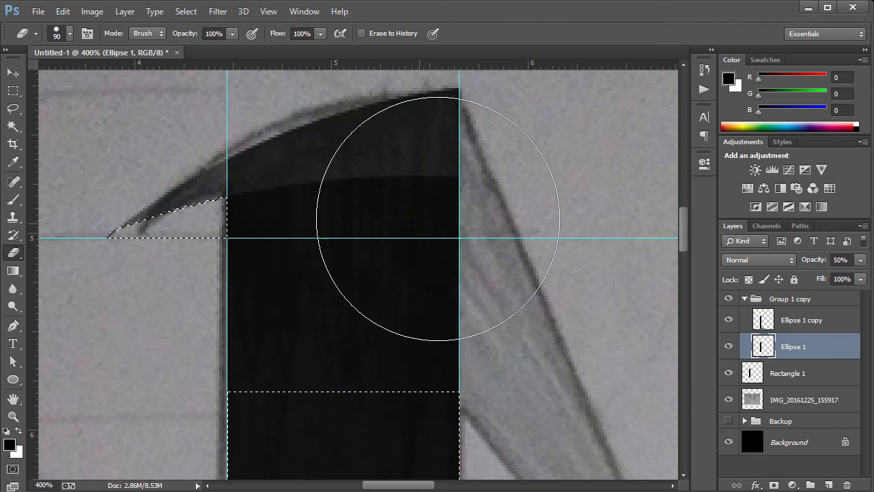
key("ctrl+d")
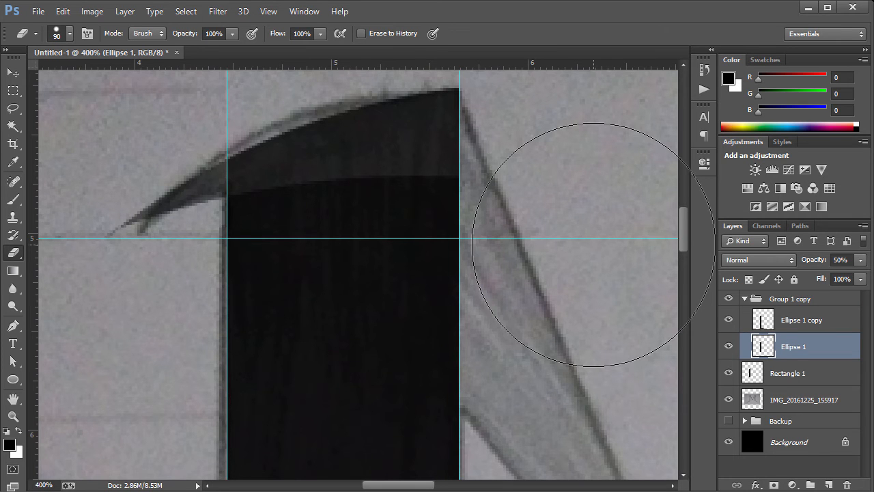
- Hide the guides and collapse the Group 1 copy layer group
key("ctrl+0")
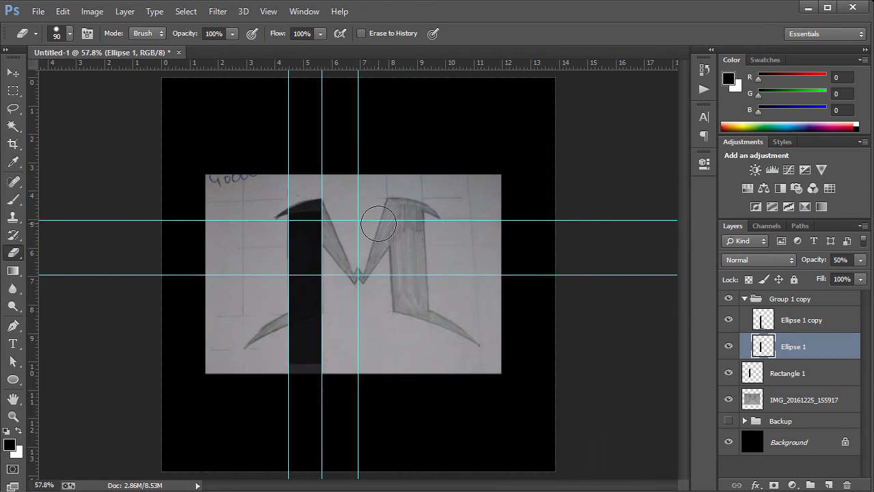
key("ctrl+1")
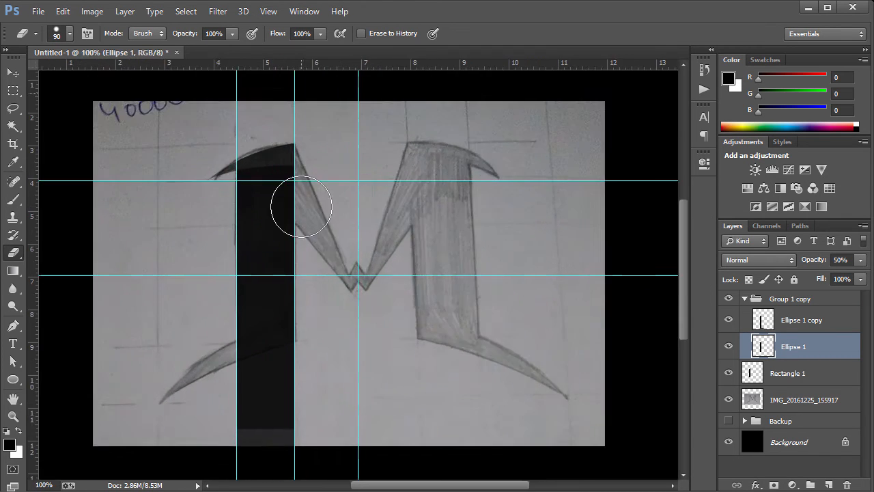
key("ctrl+semicolon")
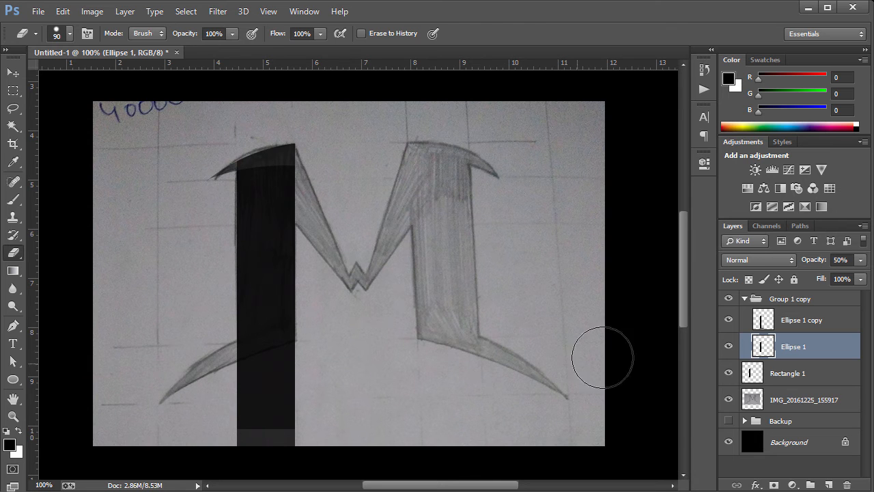
left_click(745, 299)
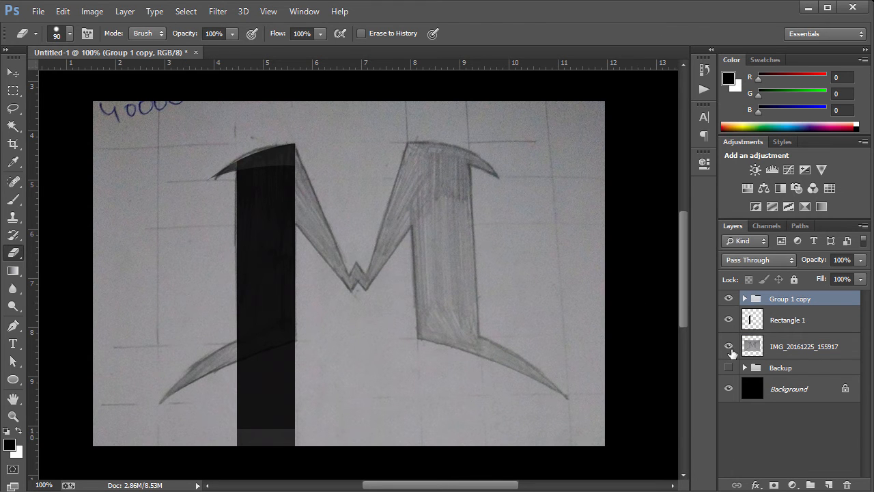
- Fill the Background layer with white and hide the IMG_20161225_155917 sketch layer
left_click(729, 347)
left_click(729, 346)
left_click(786, 389)
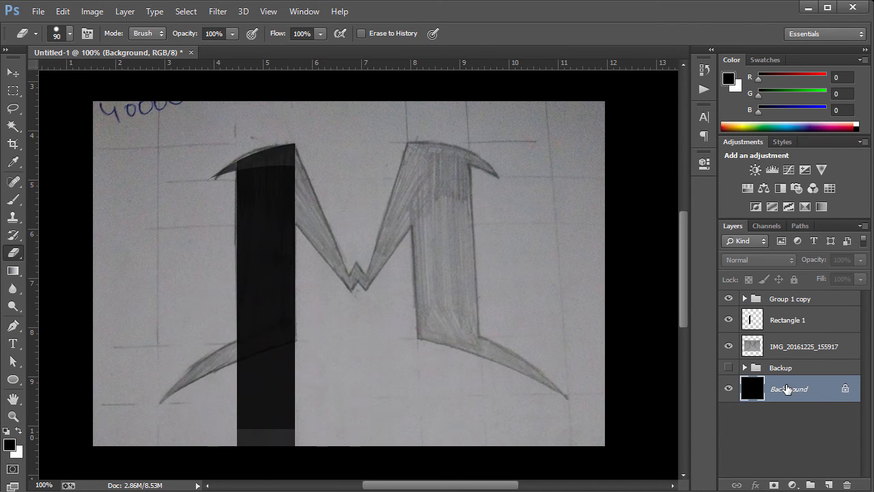
key("ctrl+BackSpace")
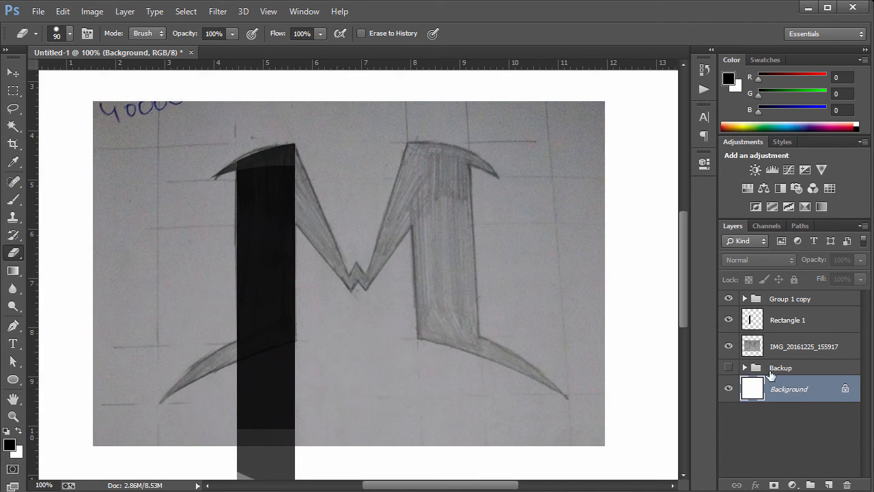
left_click(729, 347)
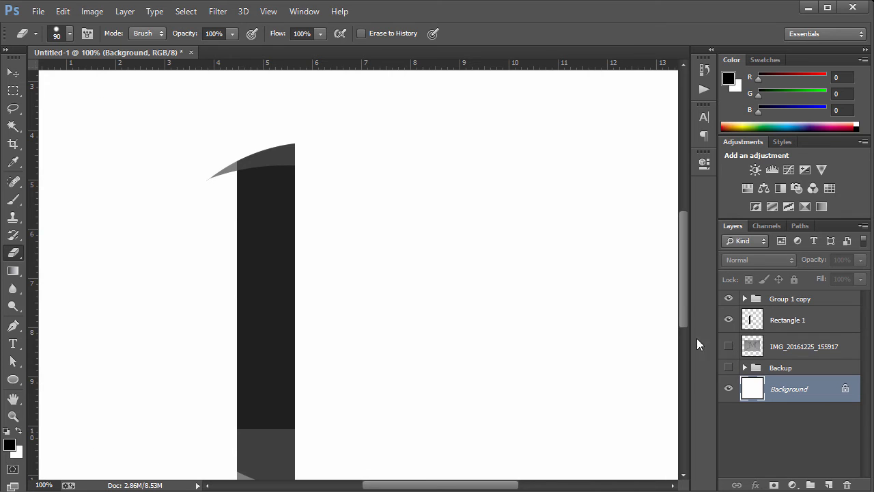
- Set the opacity of the Rectangle 1, Ellipse 1 copy and Ellipse 1 layers to 100%
left_click(785, 320)
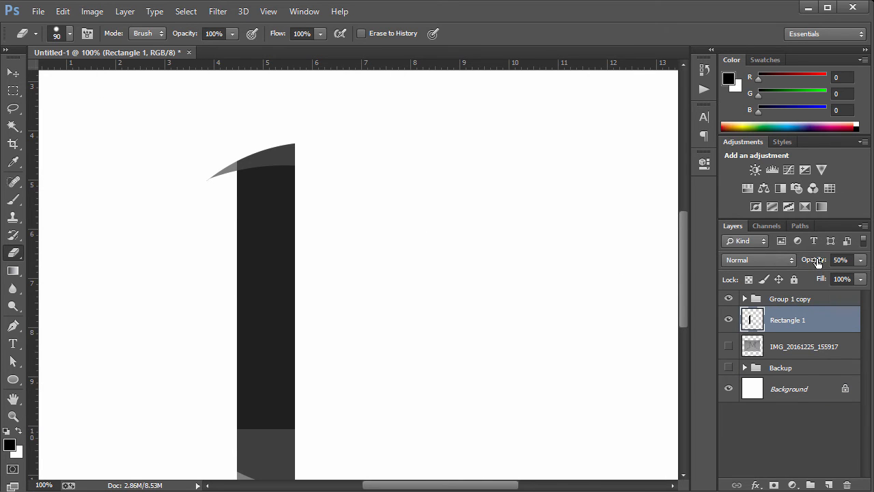
left_click(745, 298)
left_click(799, 323)
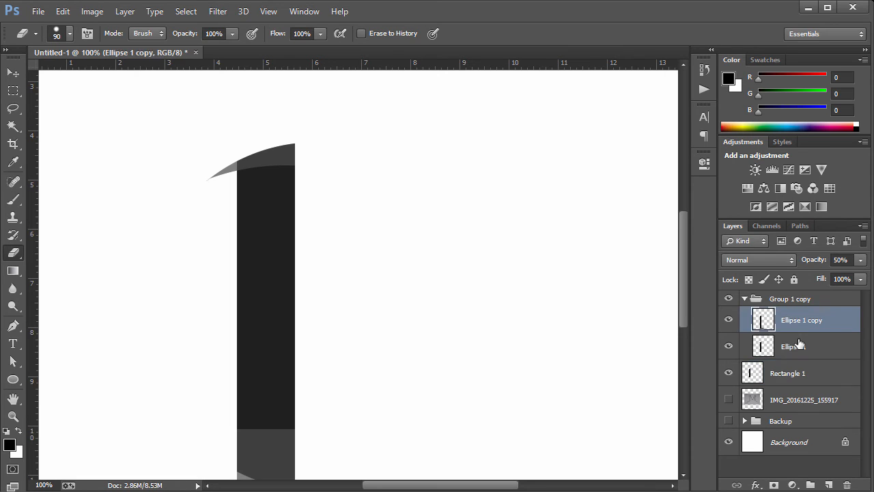
left_click(799, 344, "shift")
left_click_drag(813, 263, 871, 262)
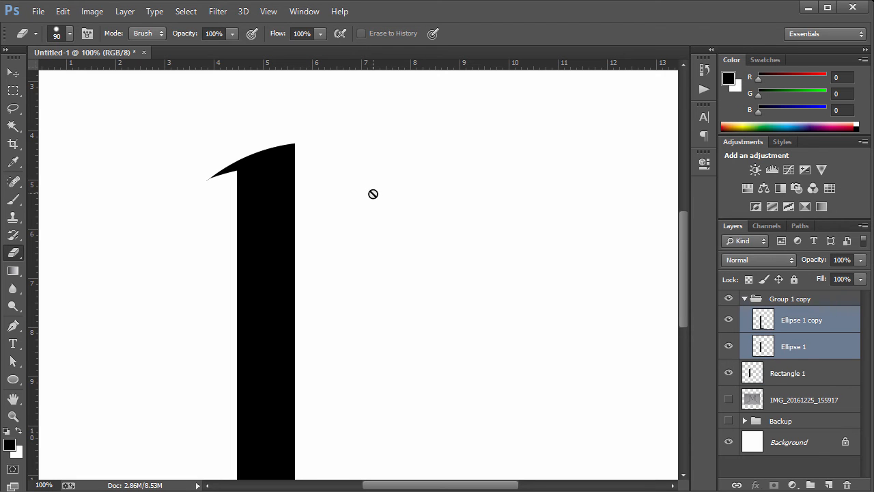
- Inspect the upper-left serif closely and merge the Ellipse 1 copy and Ellipse 1 layers of Group 1 copy
key("ctrl+plus")
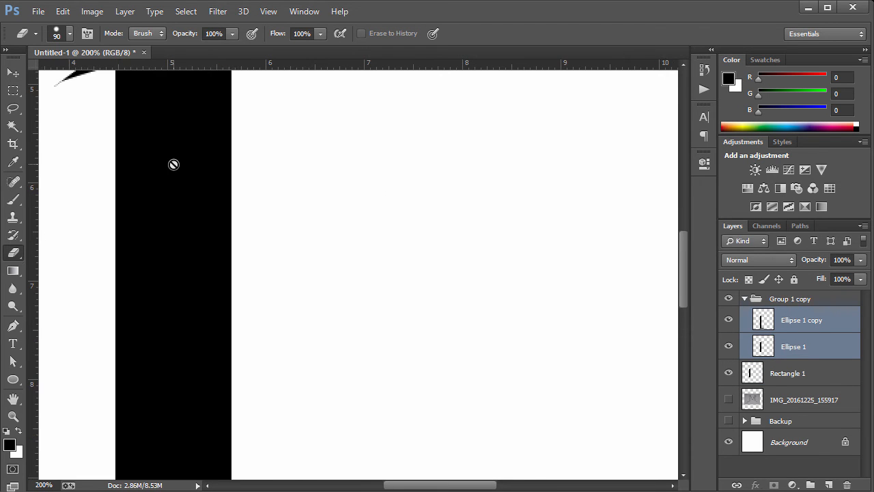
scroll(174, 164, "up", 2)
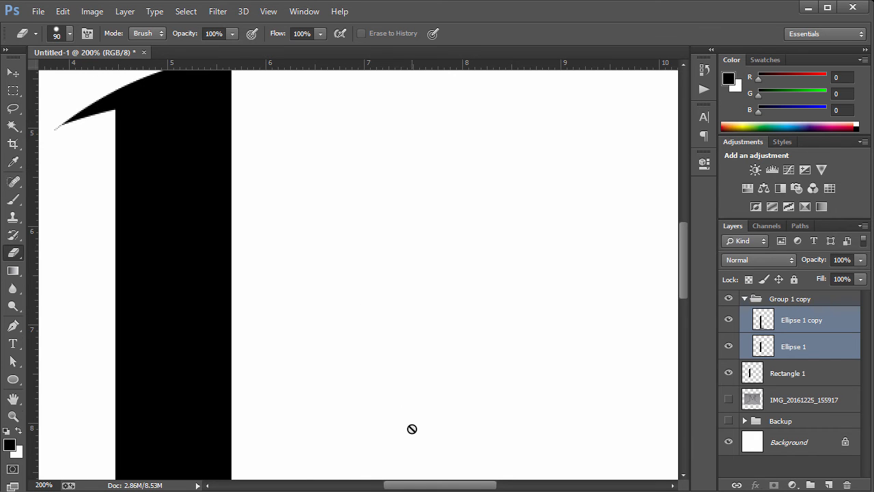
left_click_drag(419, 489, 386, 488)
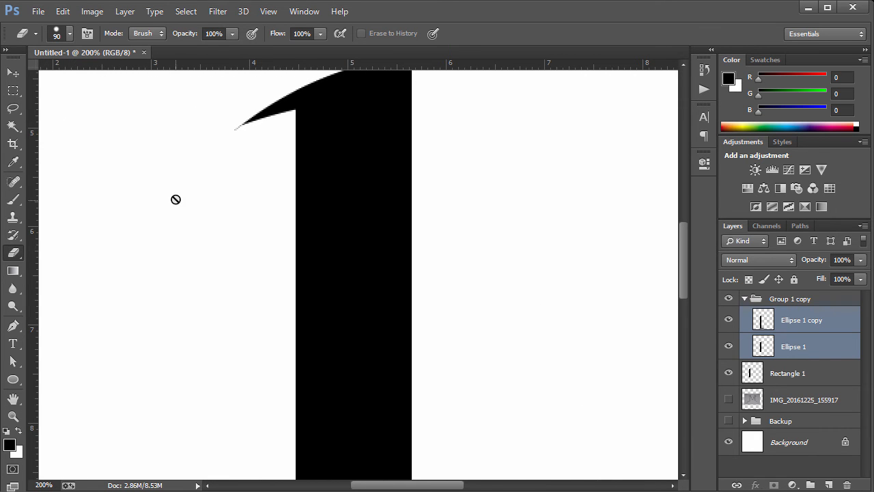
left_click(799, 369)
left_click(799, 323)
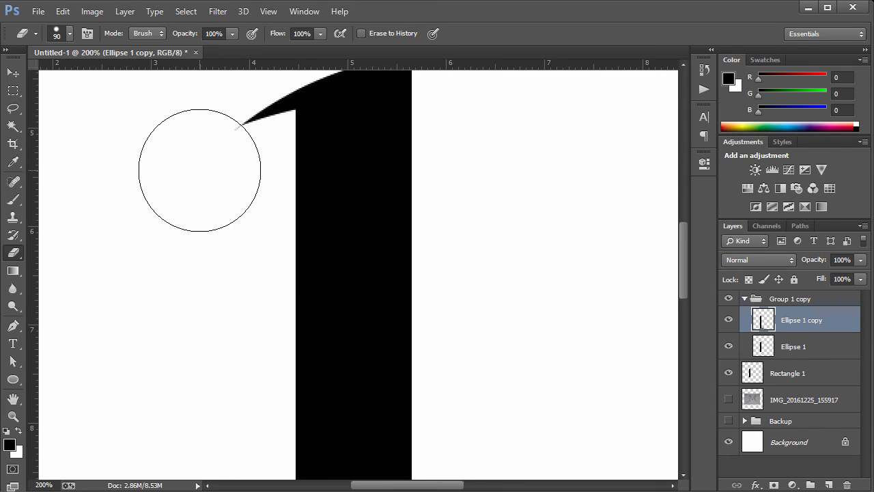
left_click(776, 345, "ctrl")
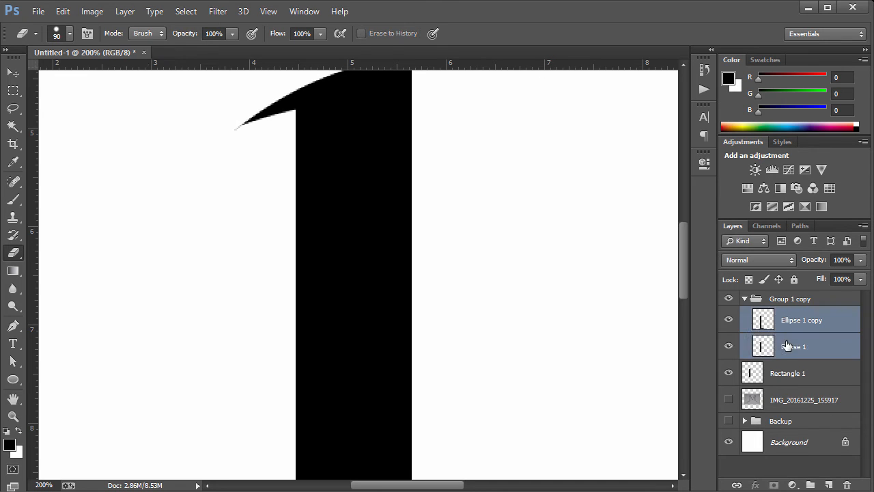
key("ctrl+e")
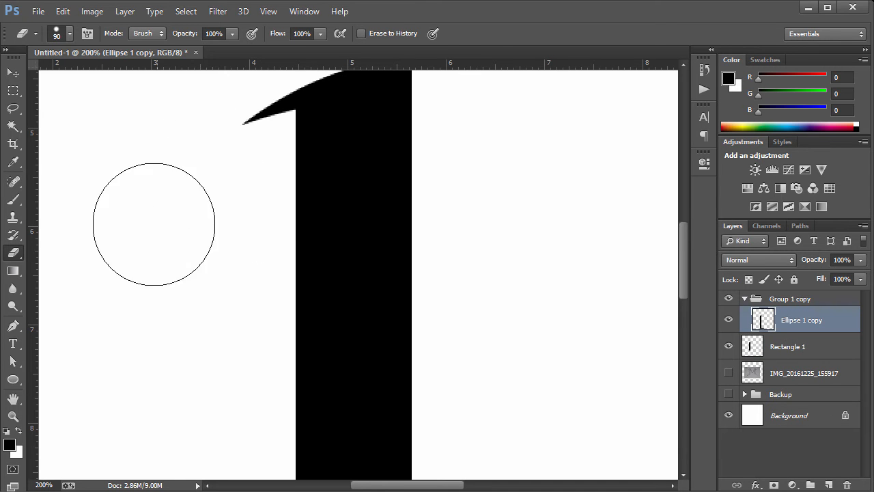
- Show the IMG_20161225_155917 sketch layer, then expand the Backup group and make it visible
key("ctrl+0")
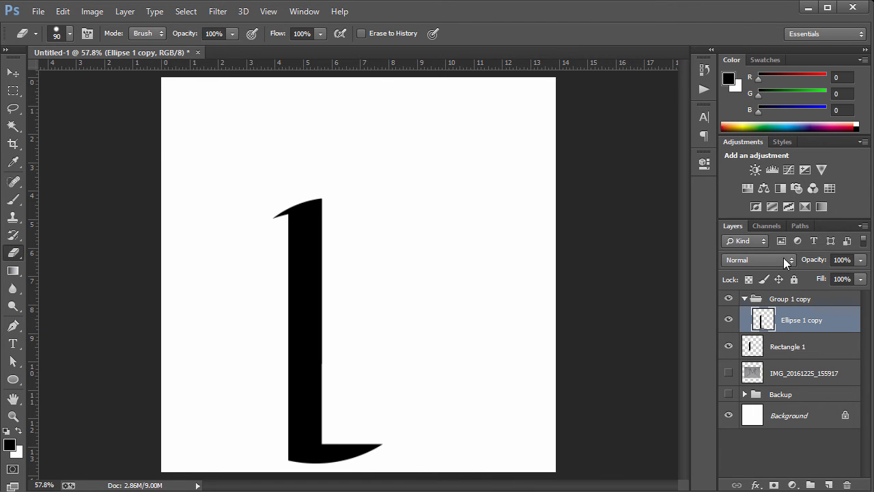
left_click(728, 374)
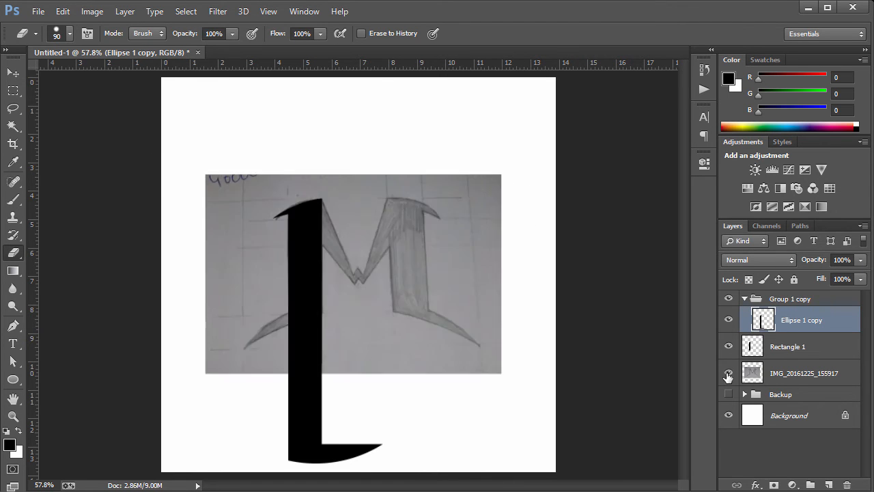
key("ctrl+plus")
key("ctrl+plus")
key("ctrl+plus")
scroll(274, 364, "down", 2)
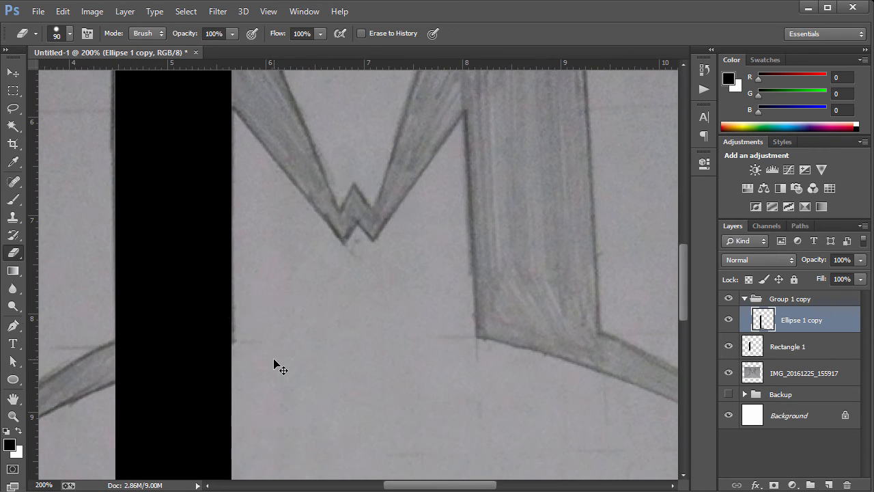
key("ctrl+minus")
key("ctrl+minus")
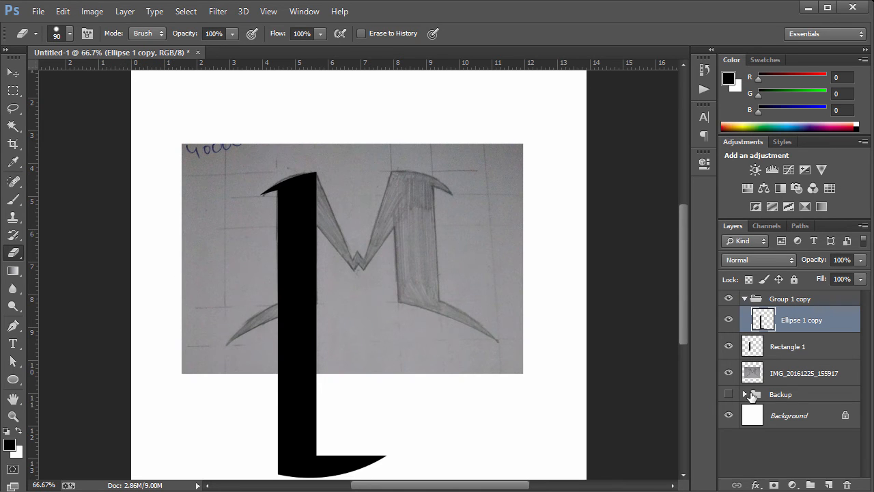
left_click(744, 395)
left_click(728, 394)
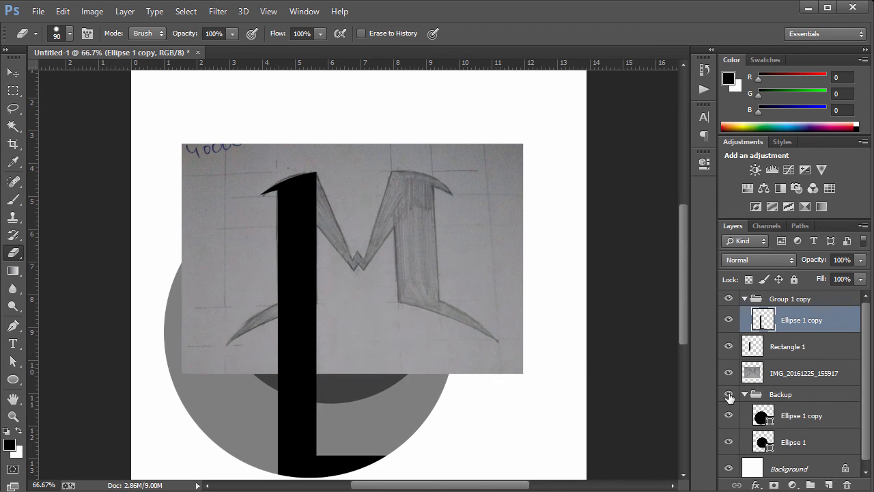
- Move the Backup group above the sketch layer, take Ellipse 1 copy out of Group 1 copy and delete the emptied group
left_click_drag(781, 402, 780, 363)
mouse_move(795, 325)
left_mouse_down()
mouse_move(789, 290)
mouse_move(744, 305)
left_mouse_up()
left_click(746, 325)
left_click(784, 326)
key("Delete")
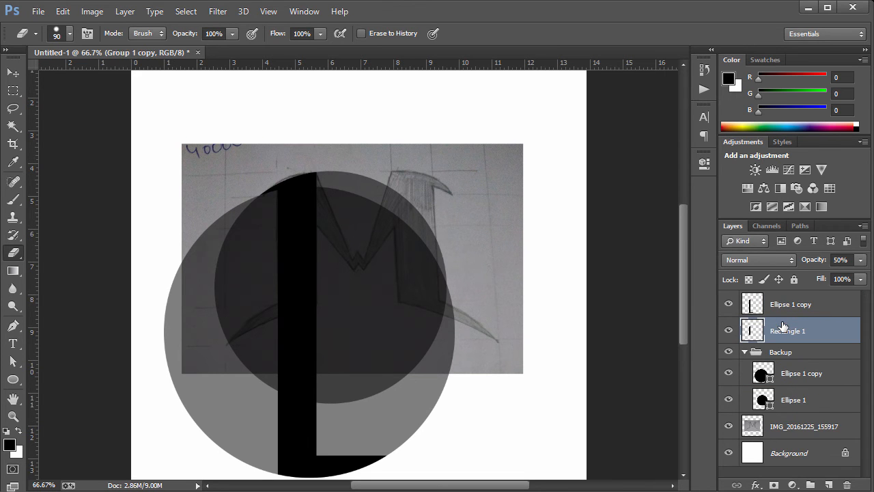
- Merge the top Ellipse 1 copy layer with Rectangle 1 into one stem layer
left_click(782, 309)
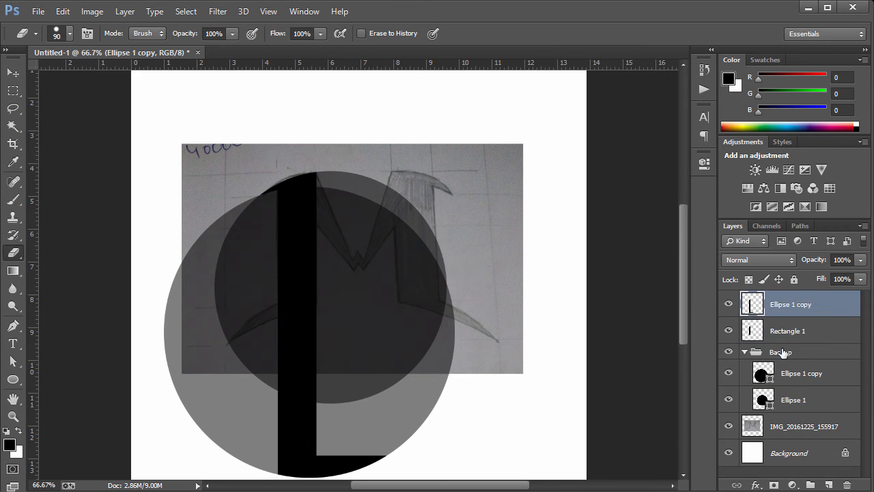
left_click(787, 331, "shift")
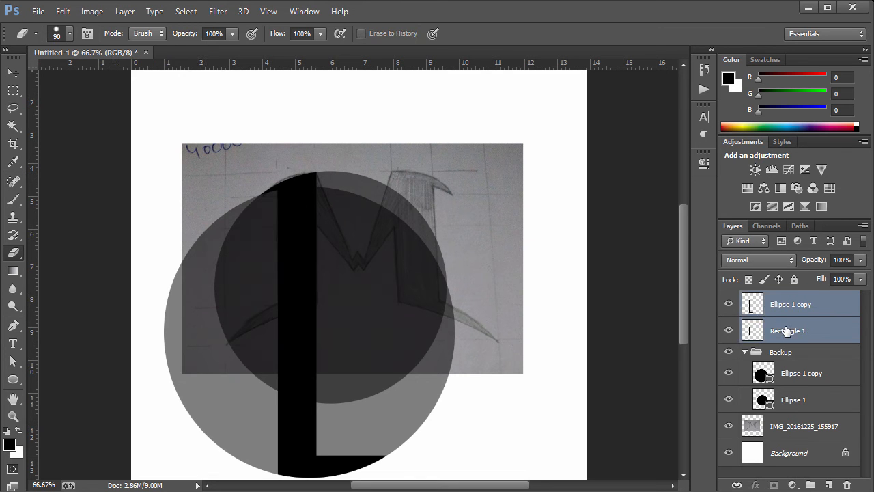
key("ctrl+e")
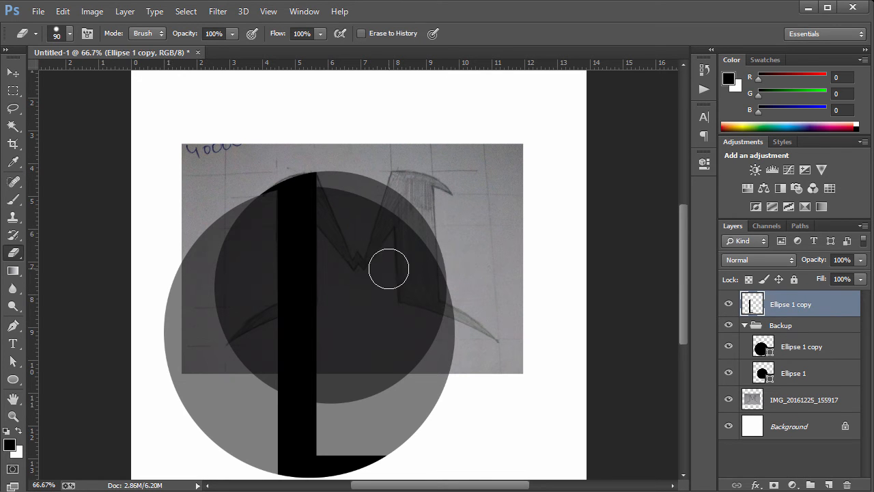
- Hide the Backup group's Ellipse 1 and move its Ellipse 1 copy circle down onto the outer curve of the sketch's lower-left serif
left_click(13, 73)
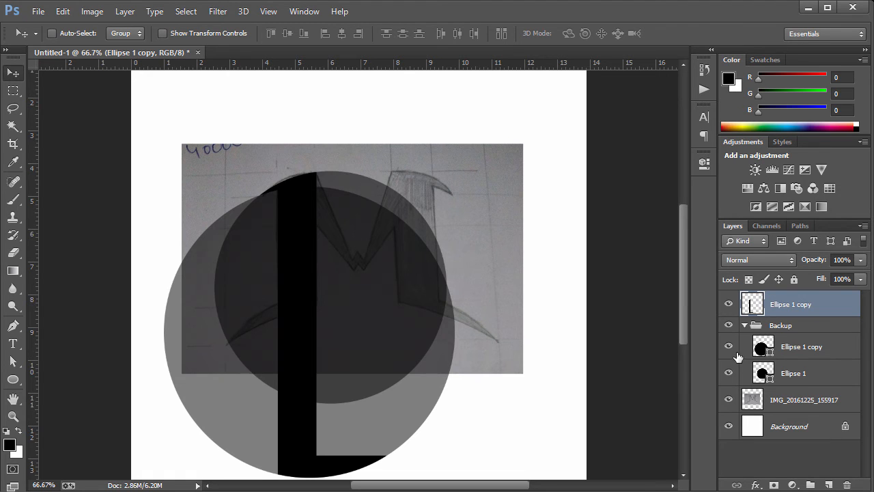
left_click(729, 373)
left_click(803, 348)
left_click_drag(330, 266, 364, 336)
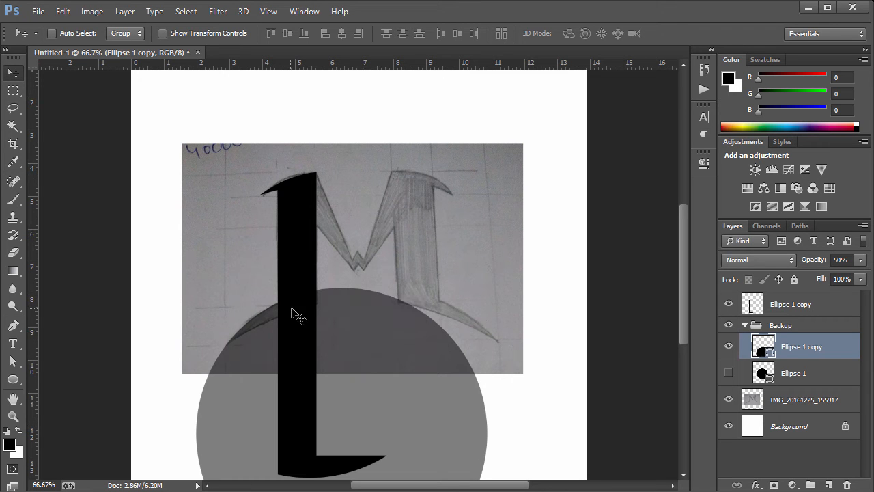
- Show Ellipse 1, move it down over the other circle, enlarge it and align it with the lower-left serif's inner curve
left_click(789, 379)
left_click(729, 372)
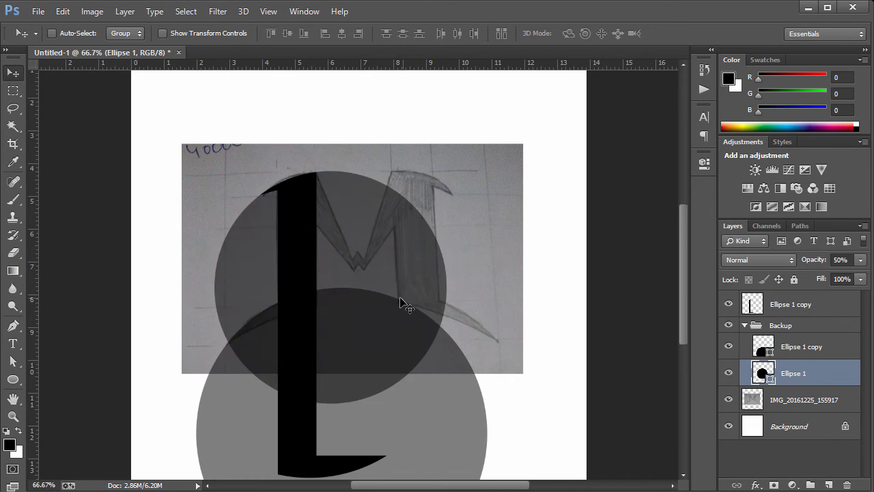
left_click_drag(349, 335, 338, 416)
key("ctrl+t")
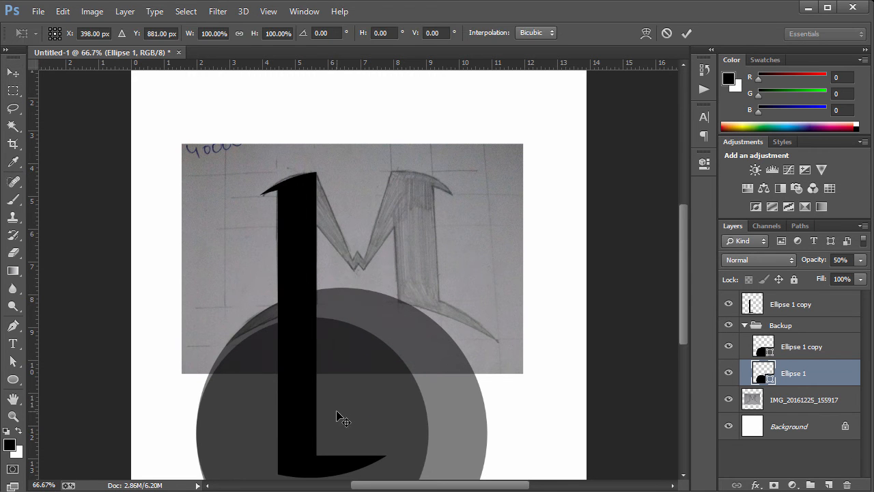
left_click_drag(429, 318, 472, 298)
key("Return")
left_click_drag(368, 356, 339, 391)
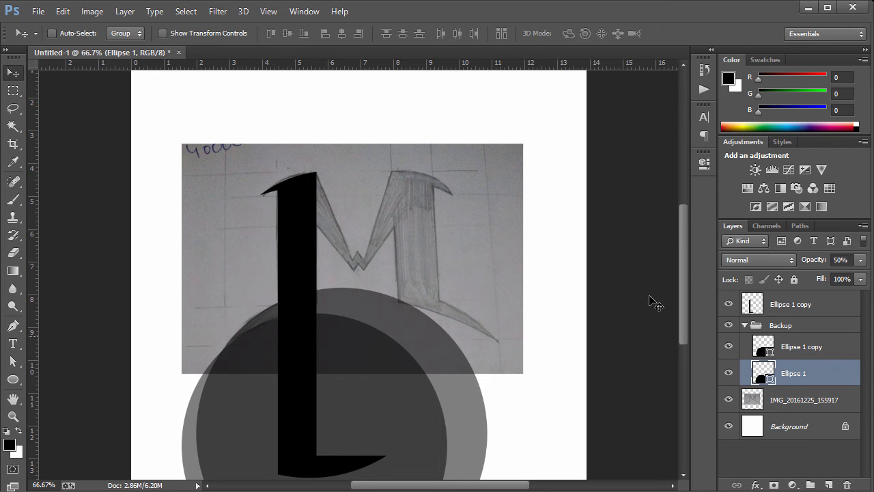
- Rasterize the Backup group's Ellipse 1 copy, erase the selected Ellipse 1 area from it to leave a crescent, and deselect
left_click_drag(685, 255, 687, 273)
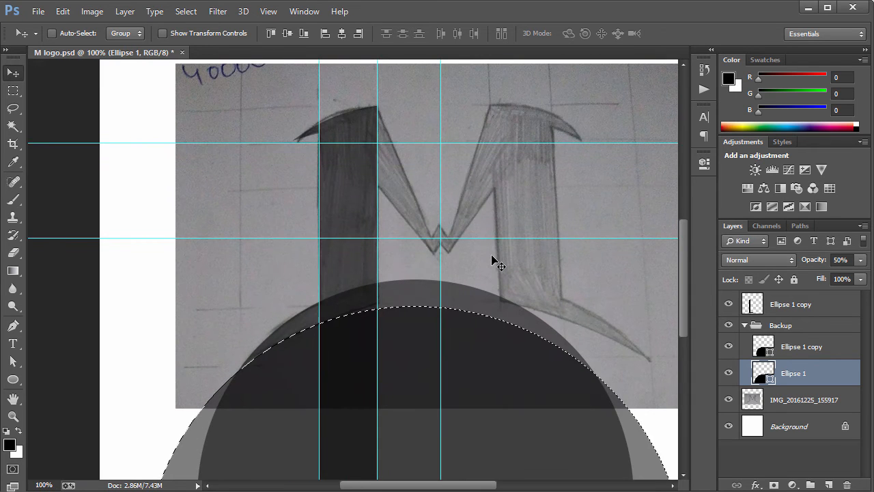
left_click(792, 349)
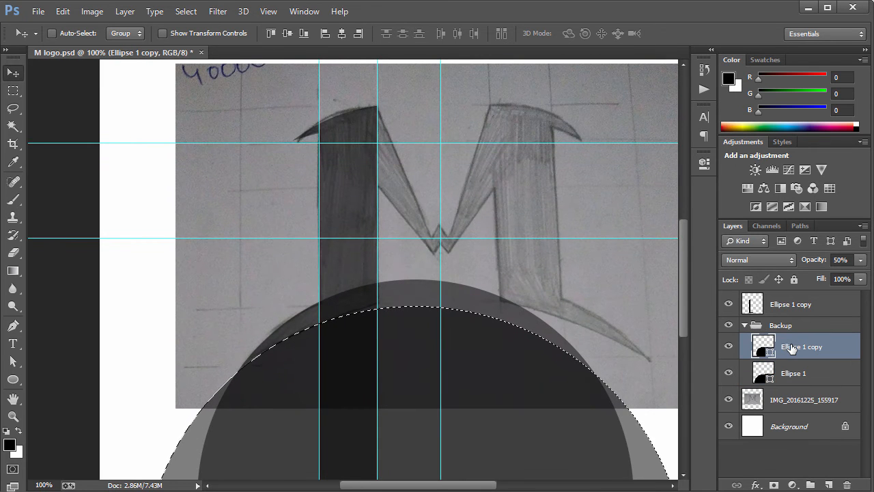
right_click(791, 348)
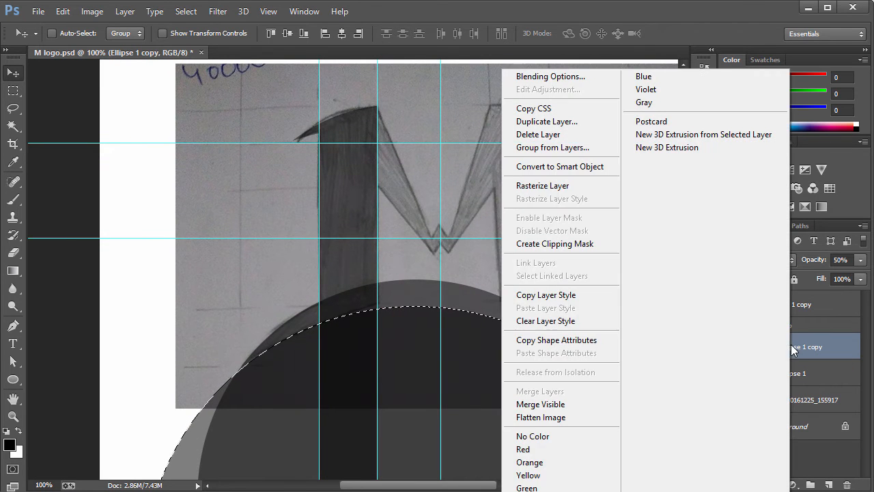
left_click(539, 186)
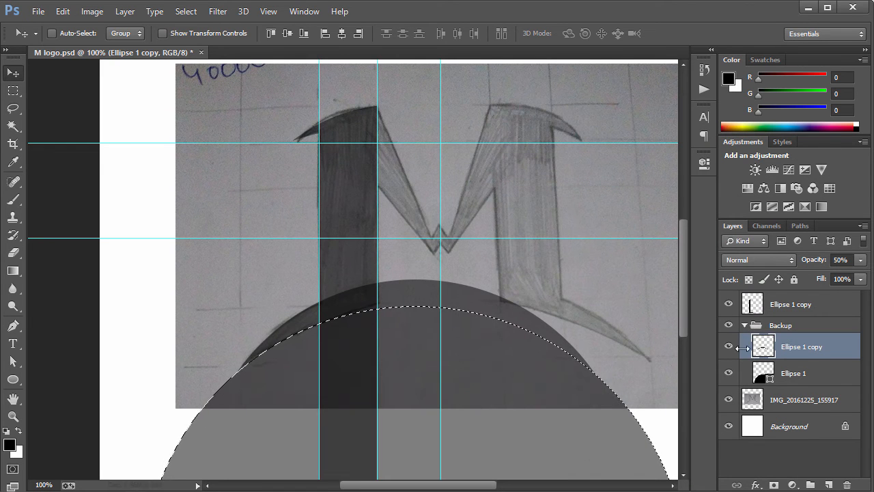
left_click(819, 377)
key("Delete")
key("Return")
key("ctrl+d")
- Move the Ellipse 1 circle down below the crescent and delete its layer
left_click_drag(502, 385, 502, 433)
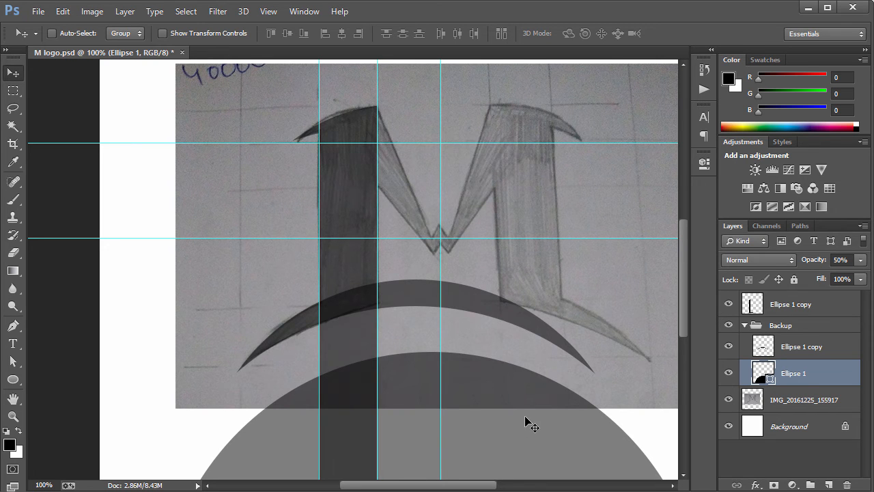
key("Delete")
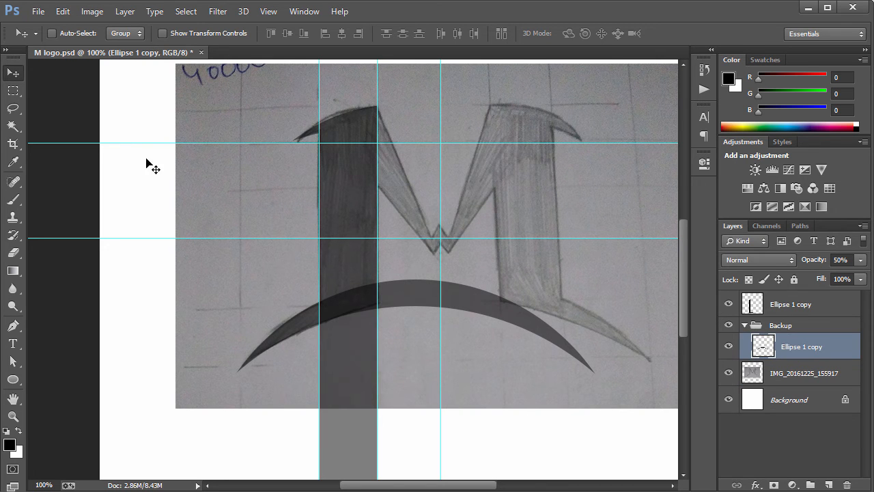
- Erase the part of the crescent beyond the stem's right edge using rectangular selections, deselect and hide the guides
left_click(13, 90)
left_click_drag(510, 125, 376, 422)
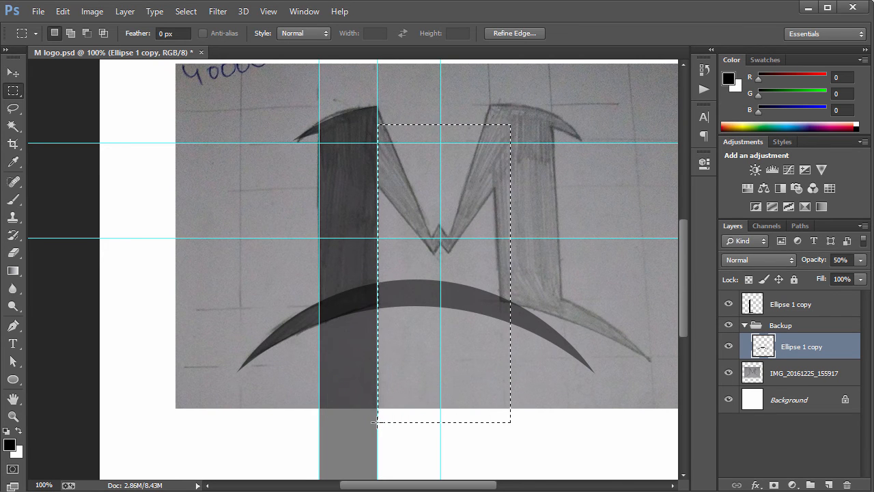
key("Delete")
left_click_drag(624, 423, 486, 280)
key("Delete")
key("ctrl+d")
key("ctrl+semicolon")
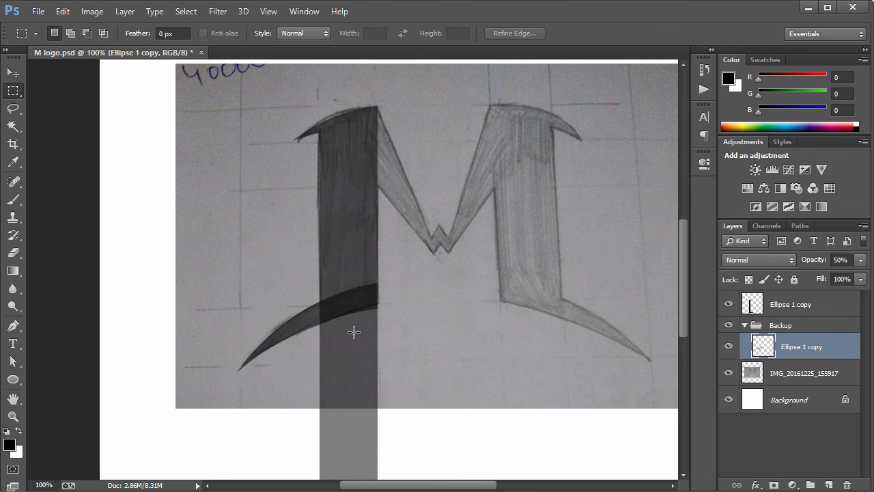
- Undo the crescent trimming and the deletion of the Ellipse 1 layer
key("ctrl+alt+z")
key("ctrl+alt+z")
key("ctrl+alt+z")
key("ctrl+alt+z")
key("ctrl+alt+z")
key("ctrl+alt+z")
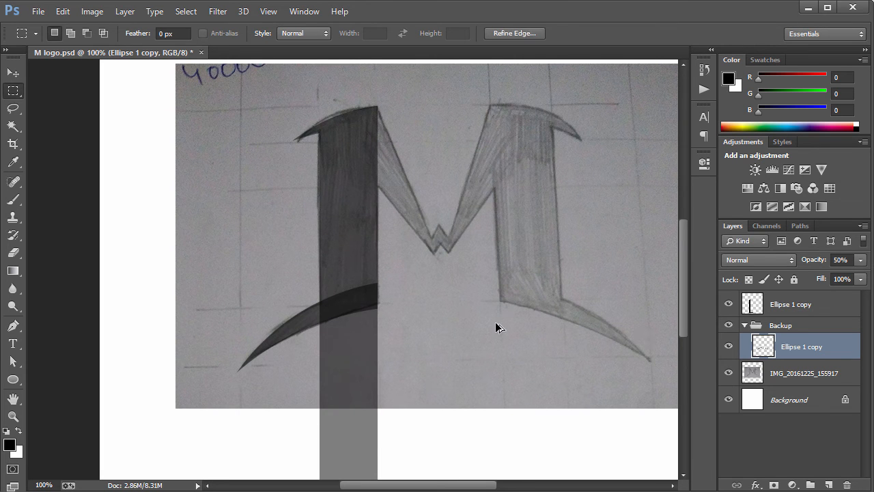
key("ctrl+alt+z")
key("ctrl+alt+z")
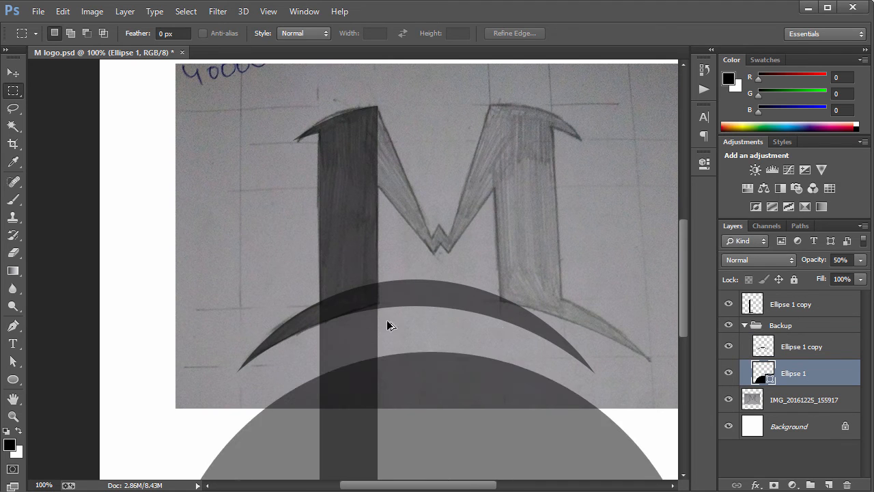
- Load the Ellipse 1 circle as a selection and erase that area from the stem on the top Ellipse 1 copy layer
left_click(759, 373, "ctrl")
left_click(789, 306)
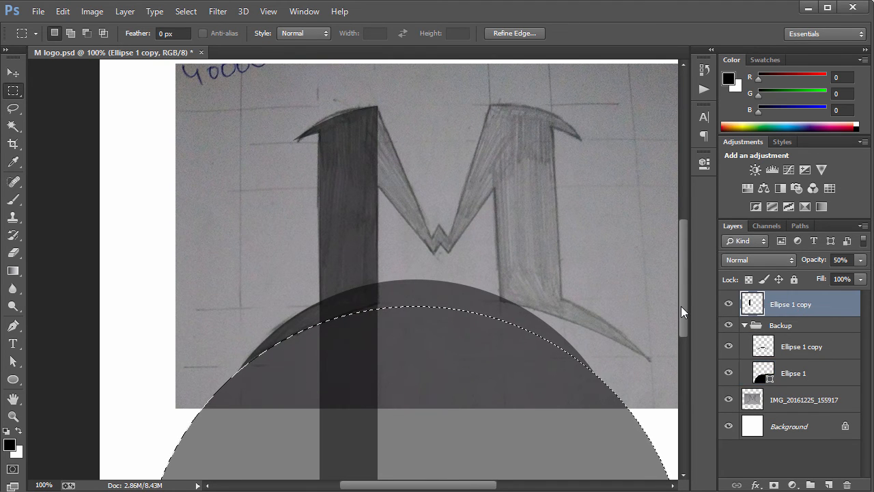
key("Delete")
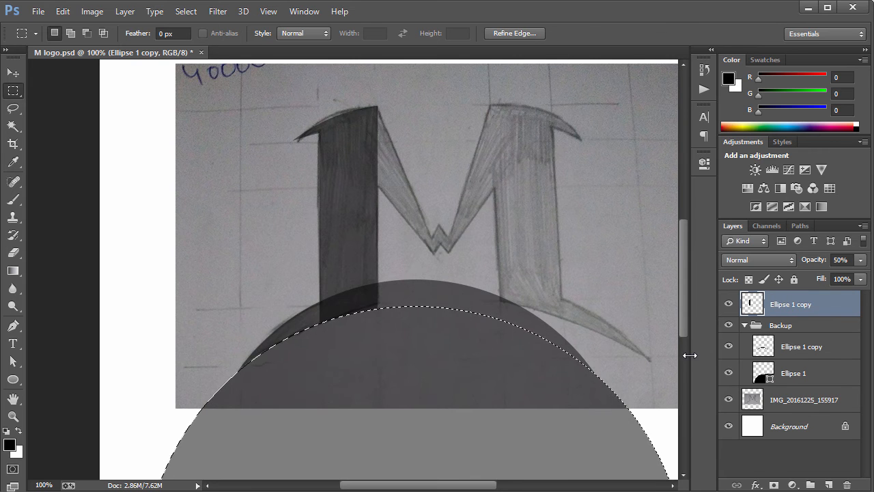
- Clear the circular selection and delete the Ellipse 1 circle layer from the Backup group
left_click(629, 329)
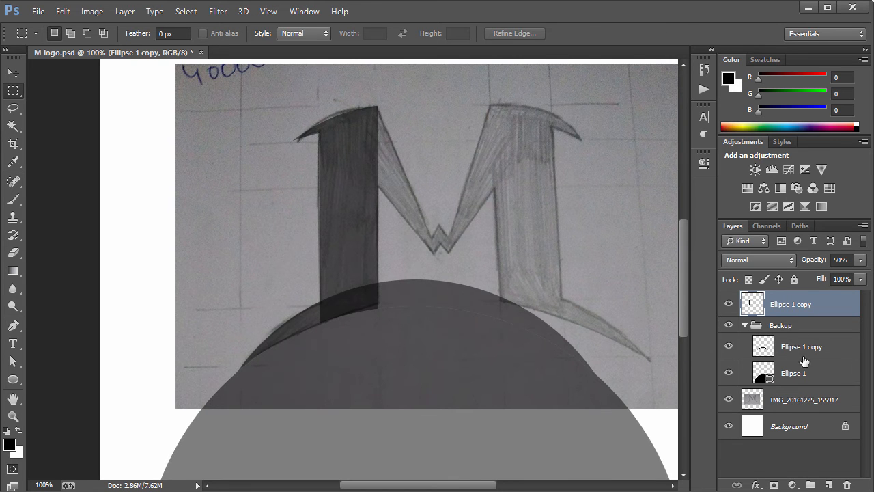
left_click(802, 374)
key("Delete")
- With the guides shown, erase the part of the Backup crescent beyond the stem's inner edge using rectangular selections, and deselect
key("ctrl+semicolon")
left_click_drag(531, 177, 378, 396)
key("Delete")
mouse_move(609, 406)
left_mouse_down()
mouse_move(539, 230)
mouse_move(461, 227)
left_mouse_up()
key("Delete")
key("ctrl+d")
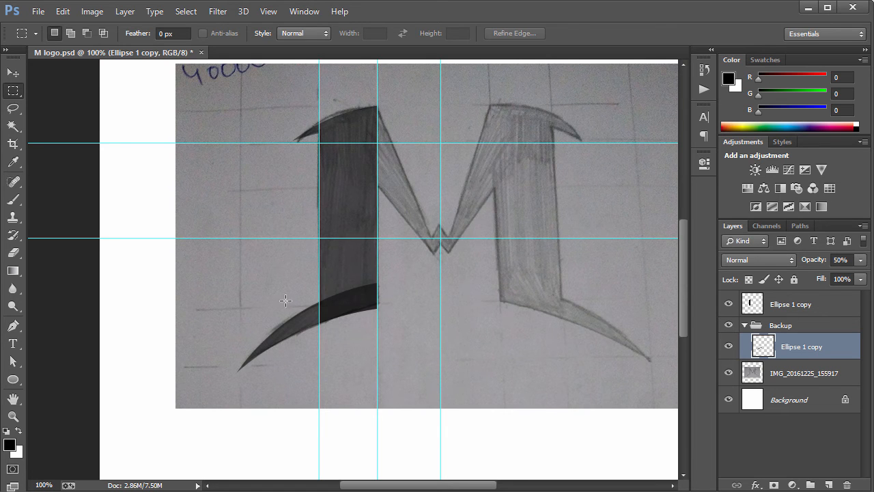
- Activate the Pen tool at 200% zoom on the letter's upper half, keeping the guides shown
key("ctrl+0")
key("ctrl+plus")
key("ctrl+plus")
key("ctrl+plus")
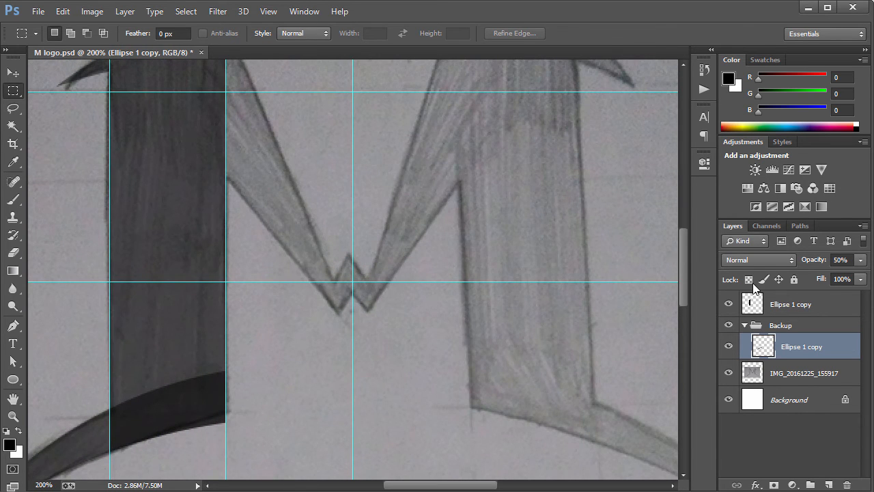
left_click_drag(683, 250, 683, 231)
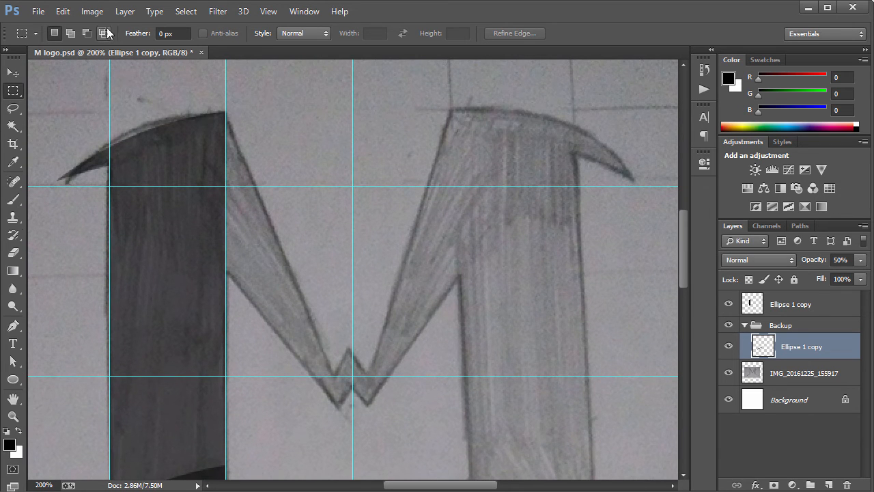
key("ctrl+semicolon")
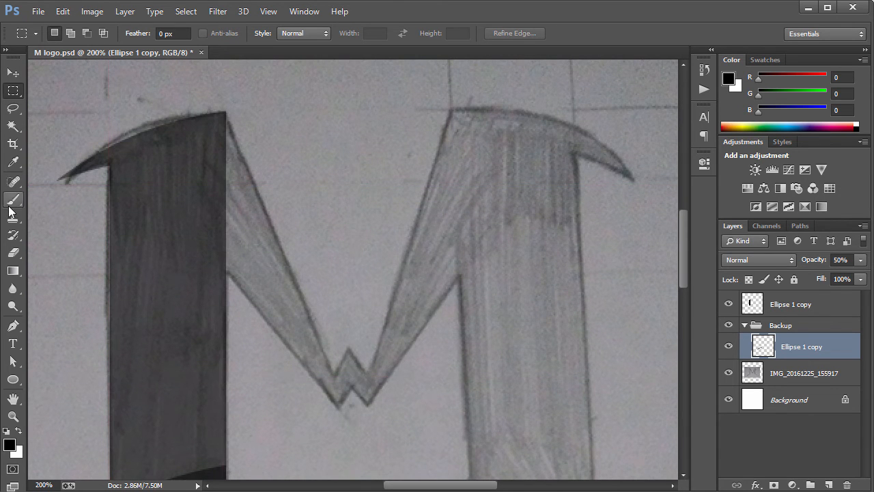
key("p")
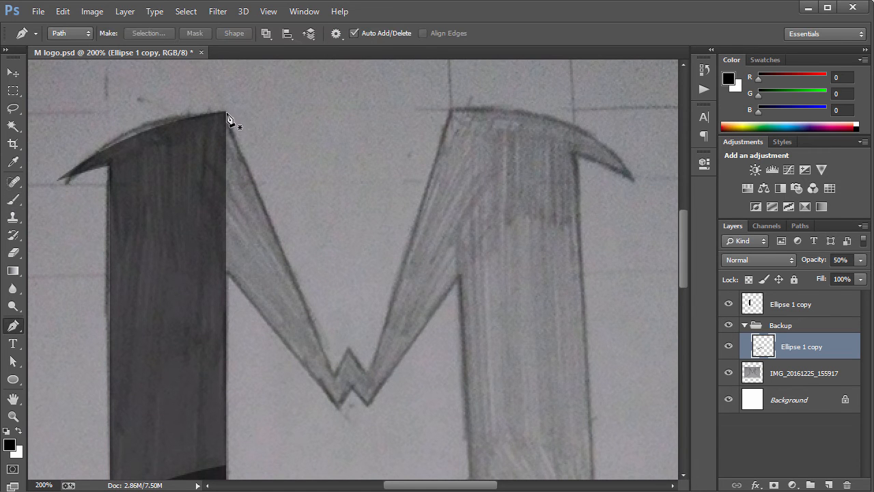
key("ctrl+semicolon")
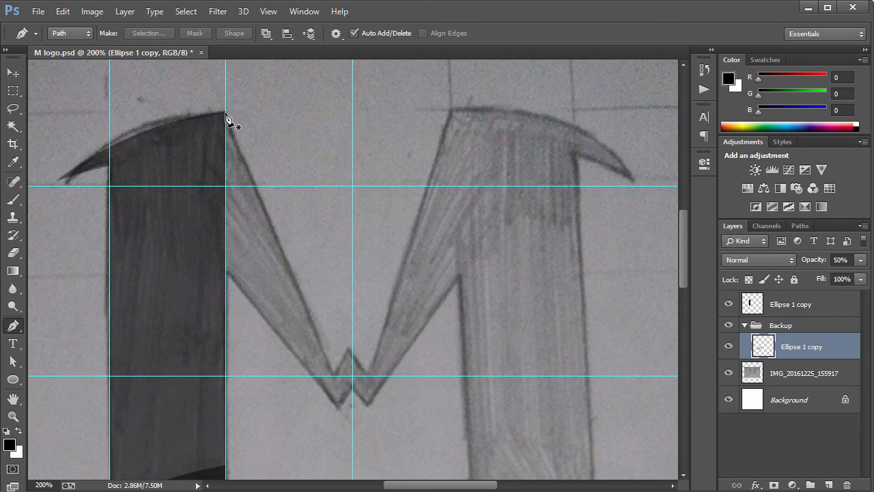
left_click(269, 10)
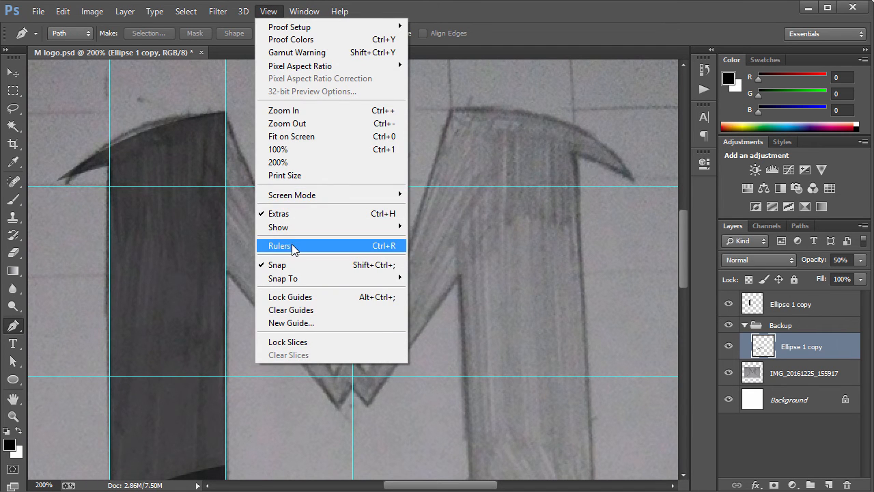
mouse_move(300, 280)
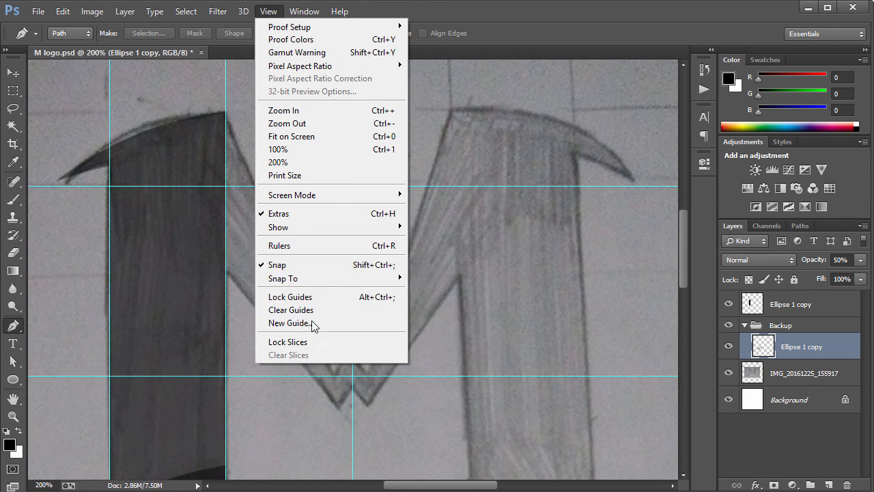
mouse_move(286, 232)
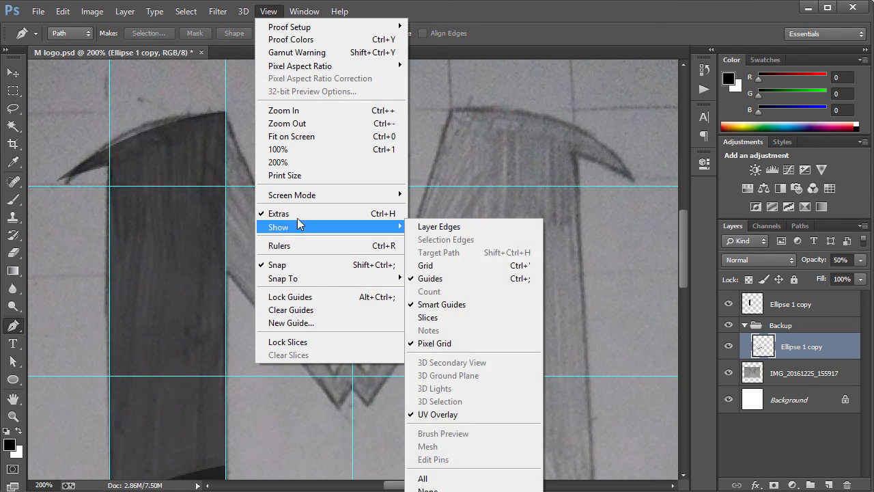
left_click(504, 164)
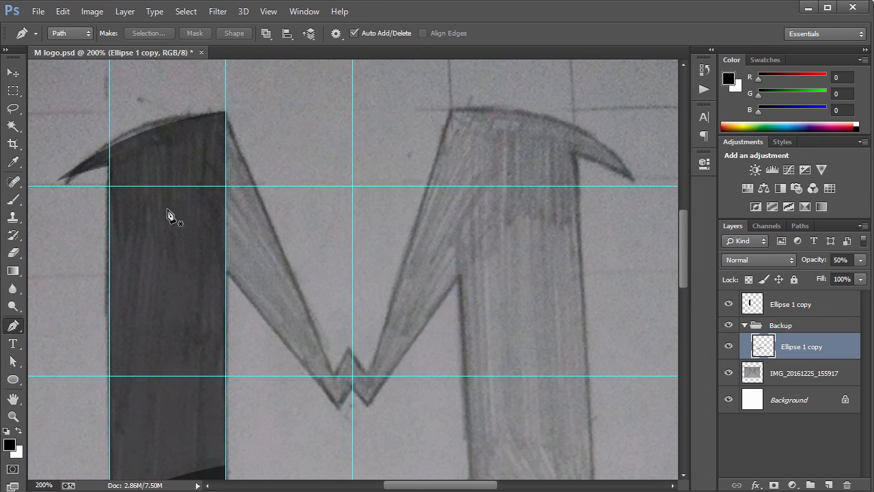
- Add a new layer, trace the M's left diagonal up to the centre guide with the Pen tool, and convert the path to a selection
left_click(226, 113)
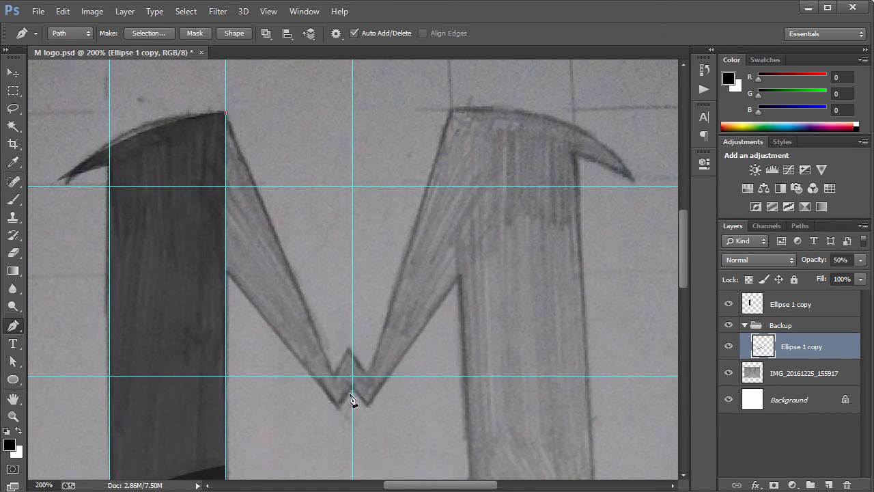
left_click(745, 326)
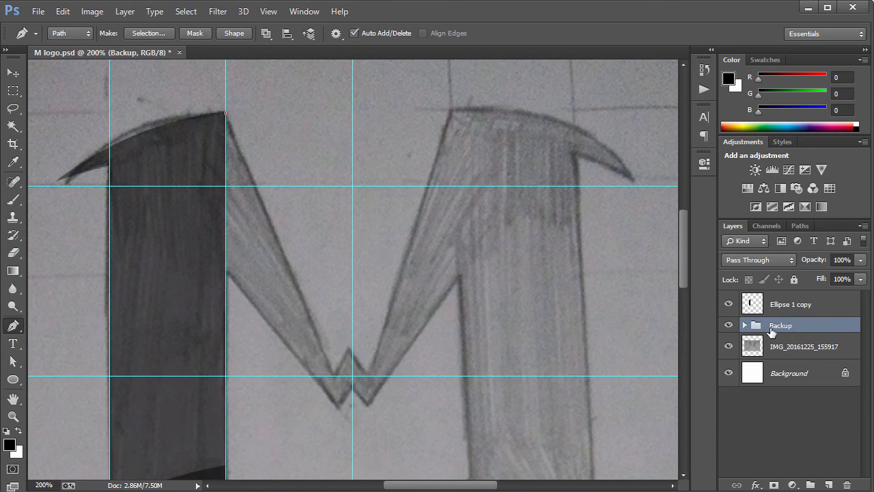
left_click(829, 485)
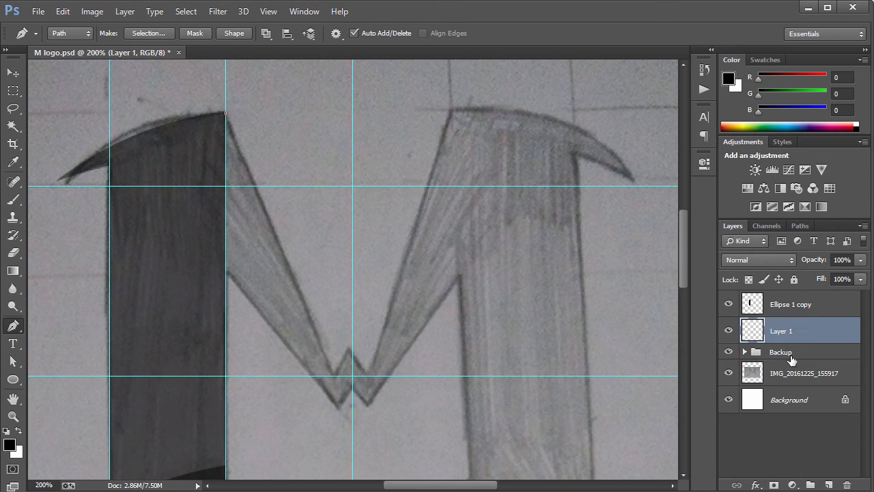
left_click(335, 376)
left_click(352, 347)
left_click(353, 387)
left_click(340, 410)
left_click(226, 114)
key("ctrl+Return")
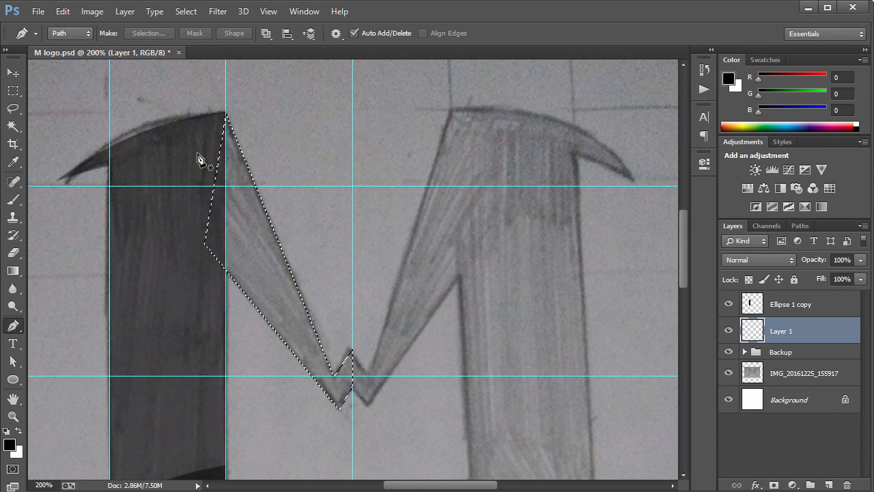
right_click(240, 206)
key("Escape")
key("v")
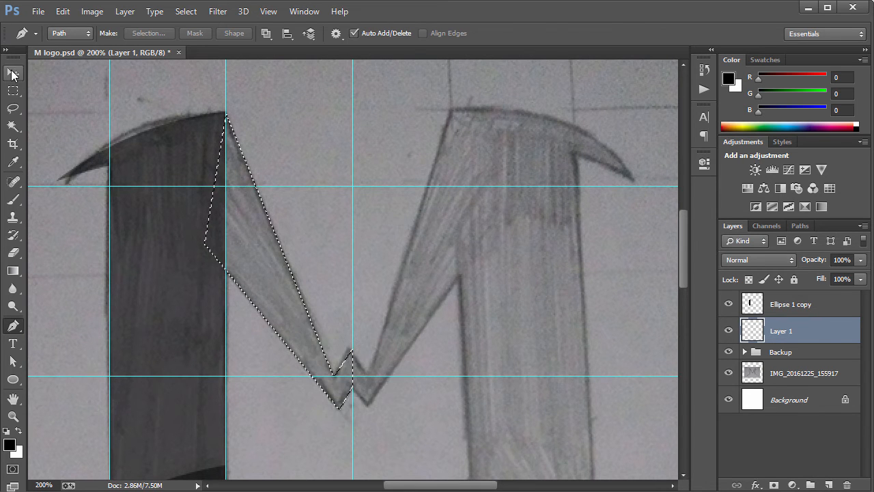
left_click(266, 251)
left_click(442, 202)
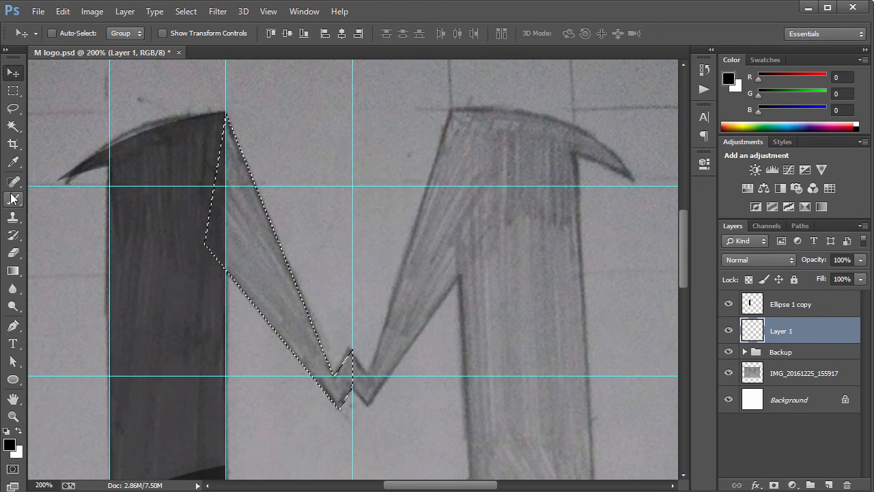
left_click(13, 379)
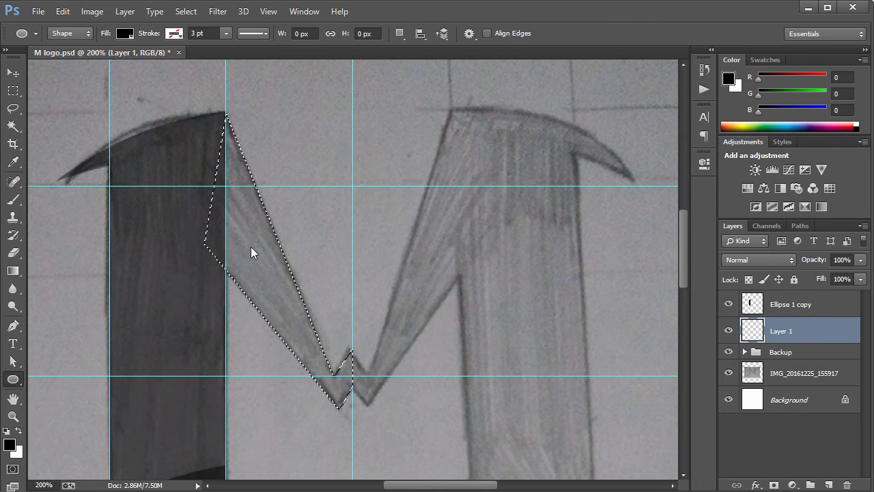
right_click(251, 247)
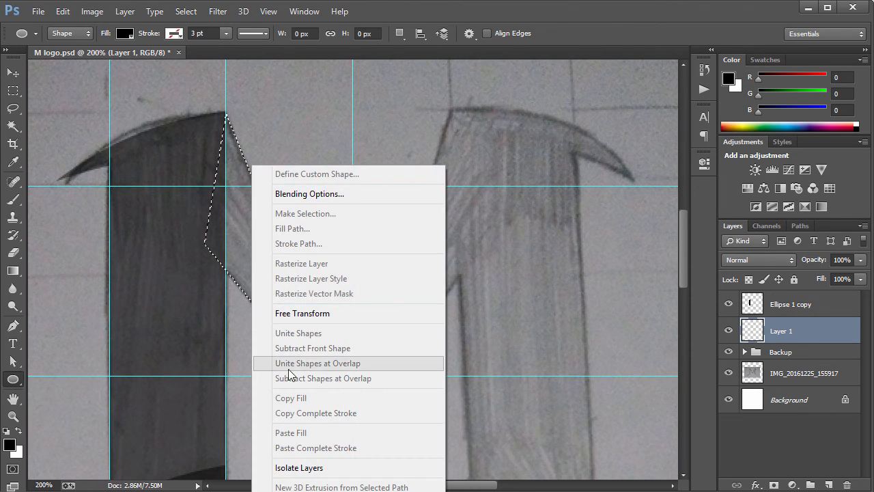
left_click(218, 351)
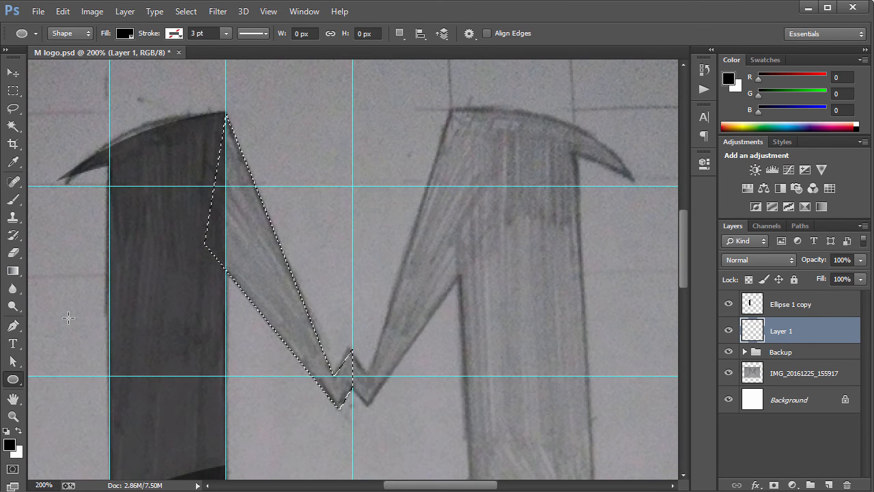
left_click(13, 326)
right_click(245, 244)
key("Escape")
left_click(13, 271)
right_click(194, 265)
right_click(237, 241)
left_click(13, 273)
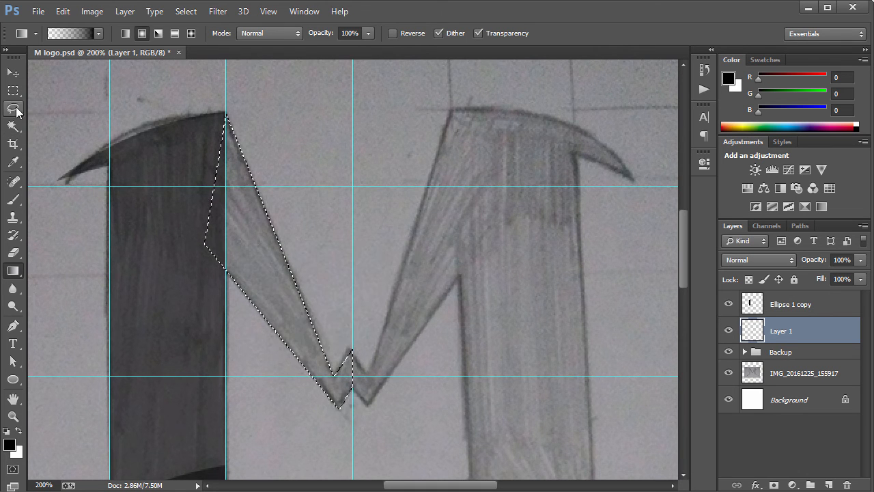
left_click(13, 73)
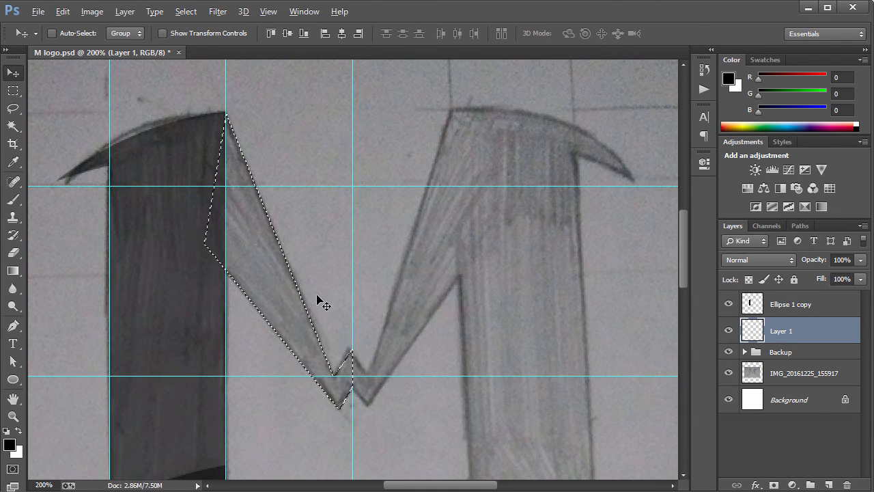
- Fill the diagonal selection with black on Layer 1 and deselect
key("alt+BackSpace")
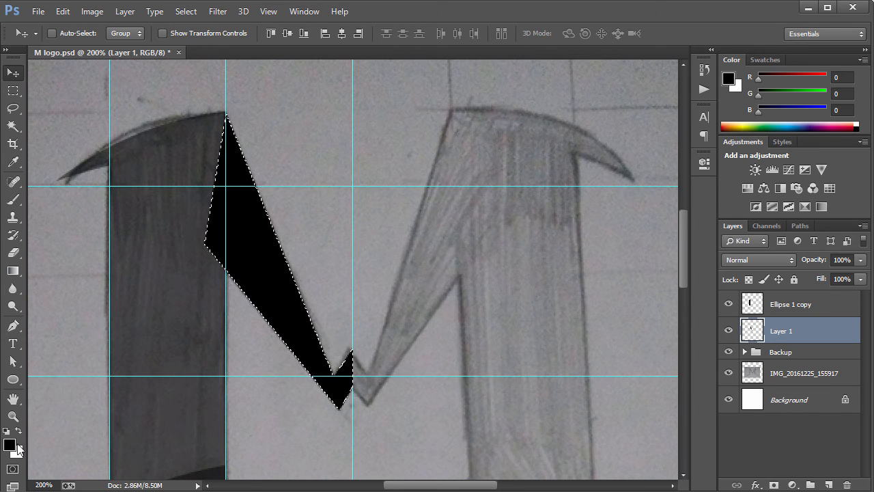
key("ctrl+BackSpace")
key("ctrl+d")
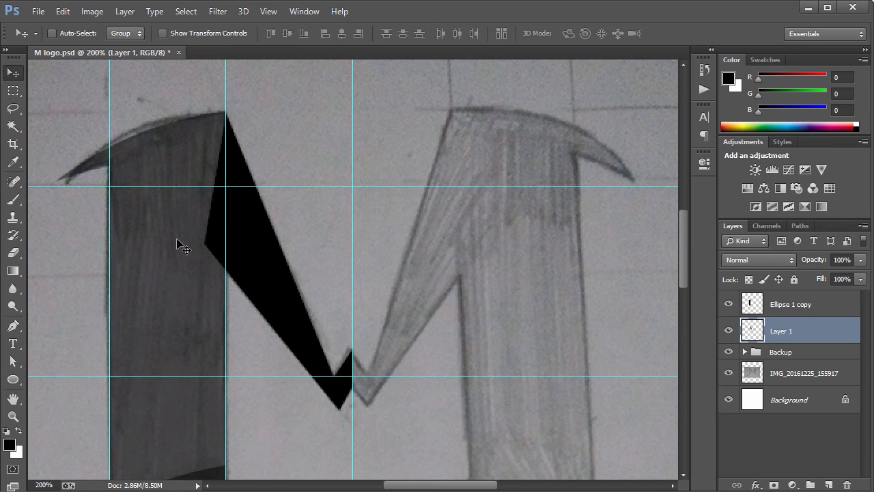
- Set the opacity of the top Ellipse 1 copy layer, which holds the stem, to 100%
left_click(799, 311)
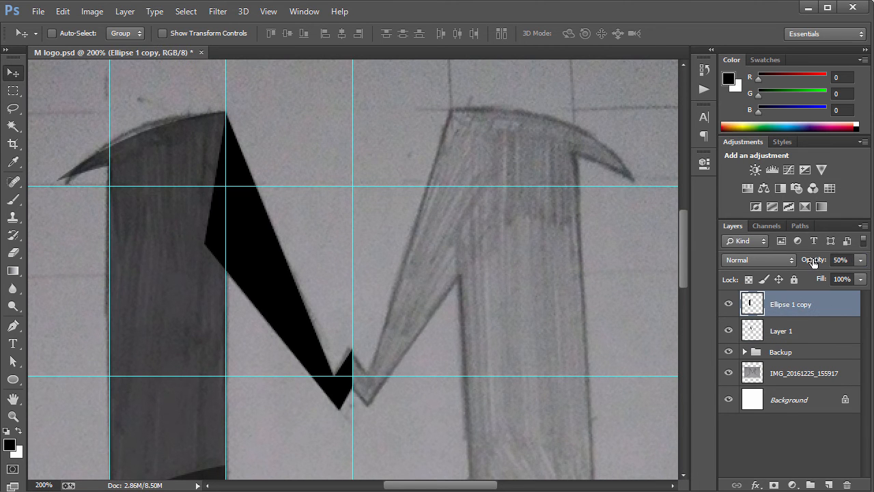
left_click_drag(813, 264, 844, 262)
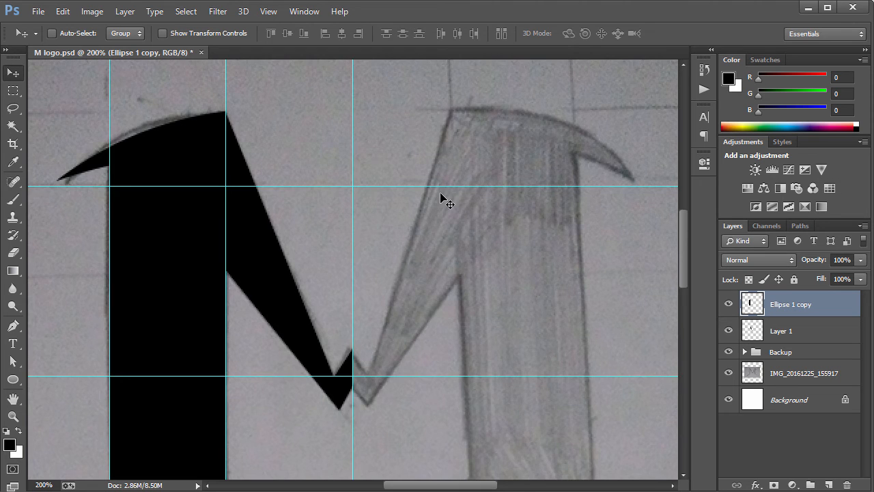
key("ctrl+0")
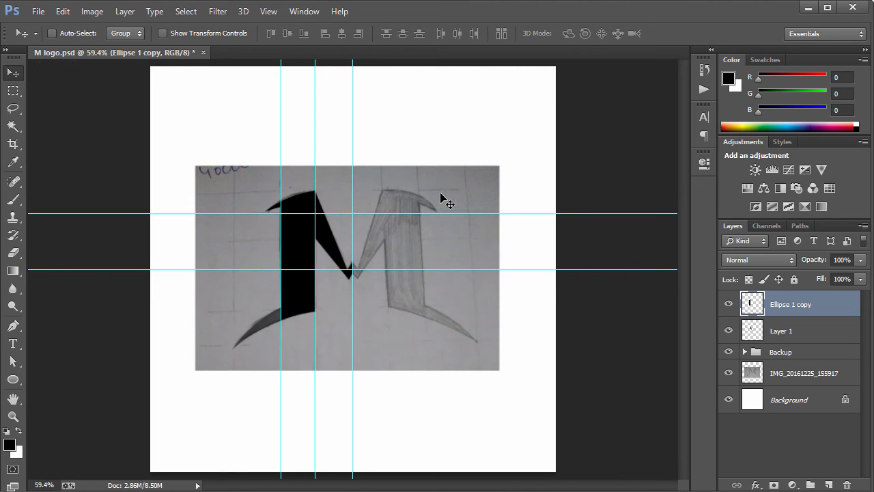
- Move the crescent's Ellipse 1 copy layer out of the Backup group and delete the empty group
left_click(746, 352)
left_click_drag(810, 377, 802, 343)
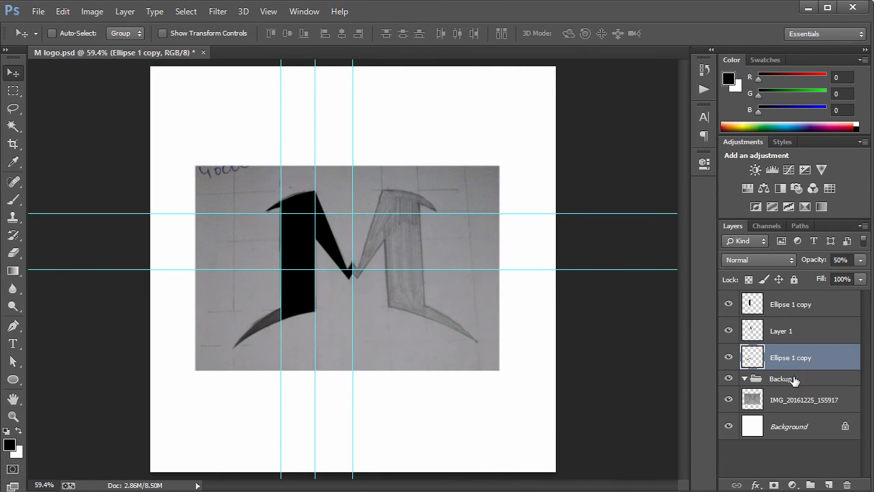
left_click(794, 379)
key("Delete")
- Set the opacity of the crescent's Ellipse 1 copy layer to 100% and hide the guides
left_click(789, 358)
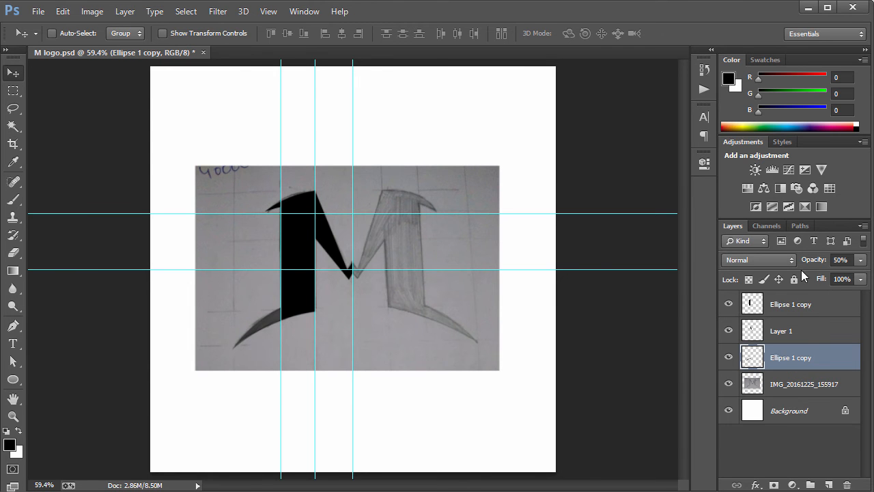
key("0")
key("ctrl+semicolon")
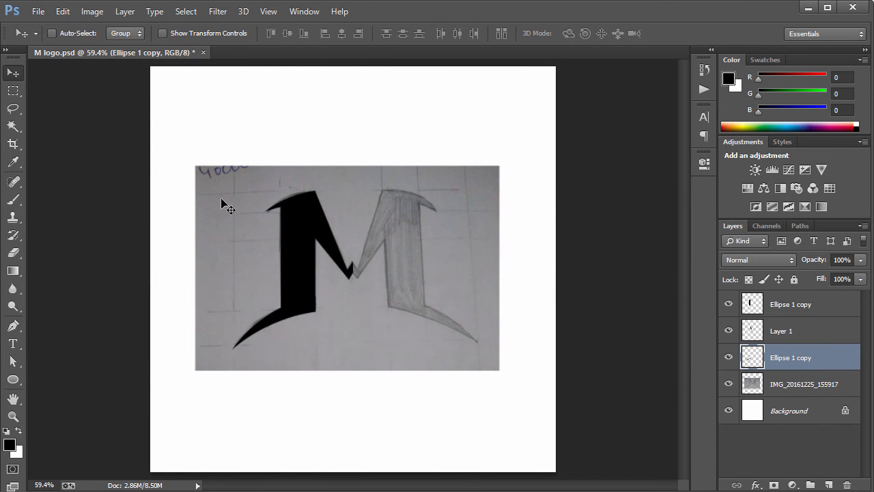
- Merge the two Ellipse 1 copy layers and Layer 1 into one layer
left_click(772, 304, "shift")
right_click(771, 304)
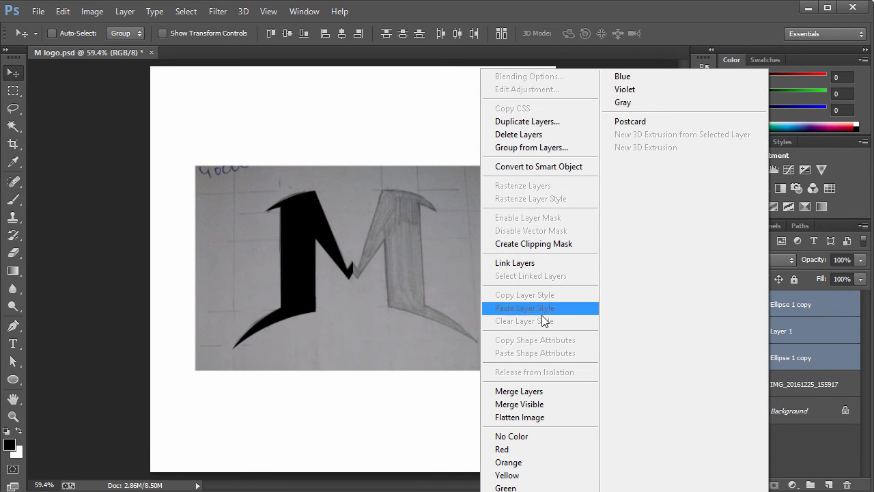
left_click(526, 391)
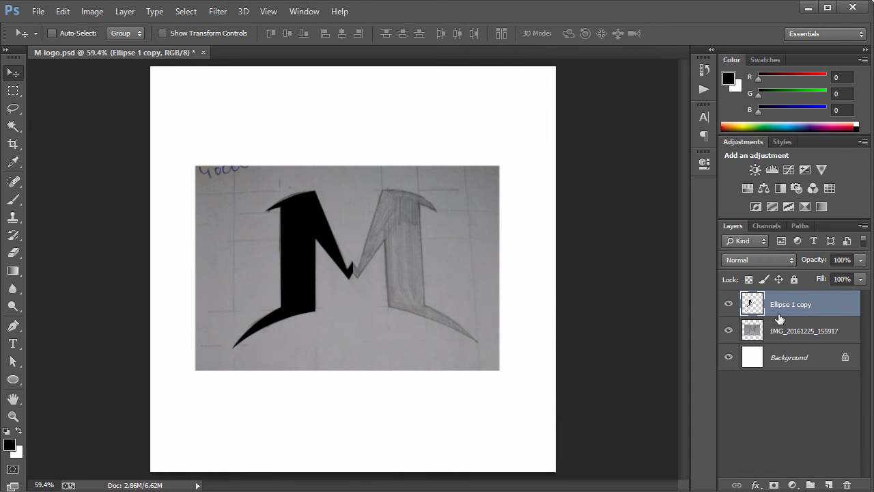
- Hide the sketch photo layer to inspect the merged half letter at 100% zoom, and show the sketch again
left_click(729, 330)
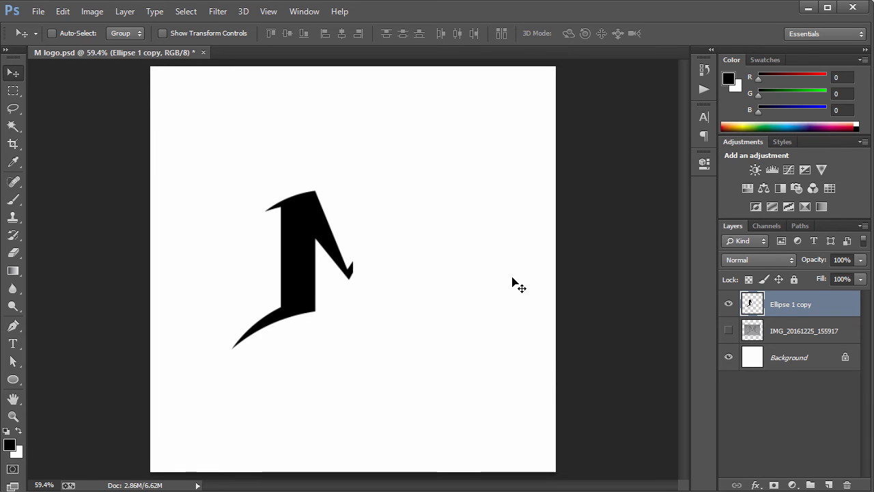
key("ctrl+plus")
key("ctrl+plus")
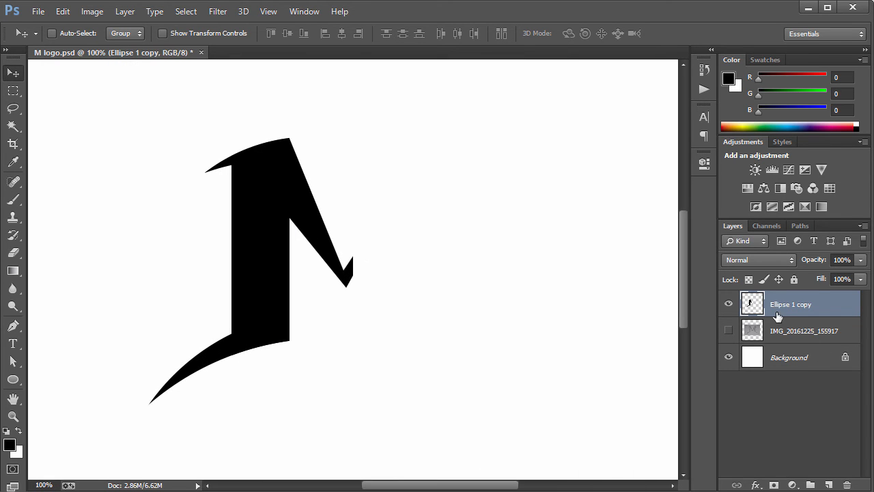
left_click(729, 330)
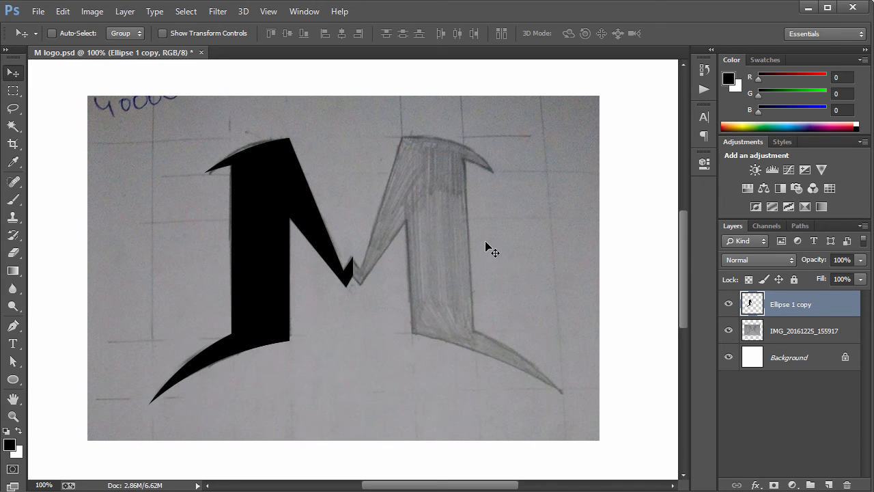
- Duplicate the half-letter layer, flip the copy horizontally and place it against the original to complete the M
key("ctrl+j")
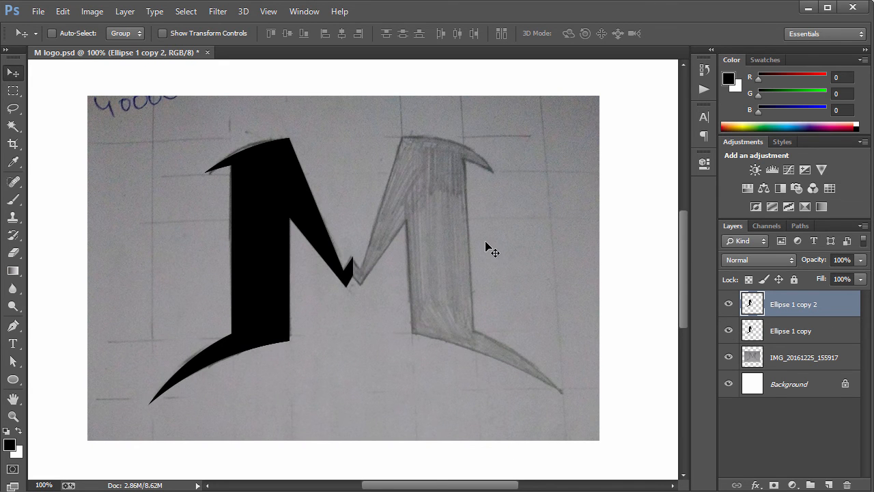
key("ctrl+t")
right_click(266, 209)
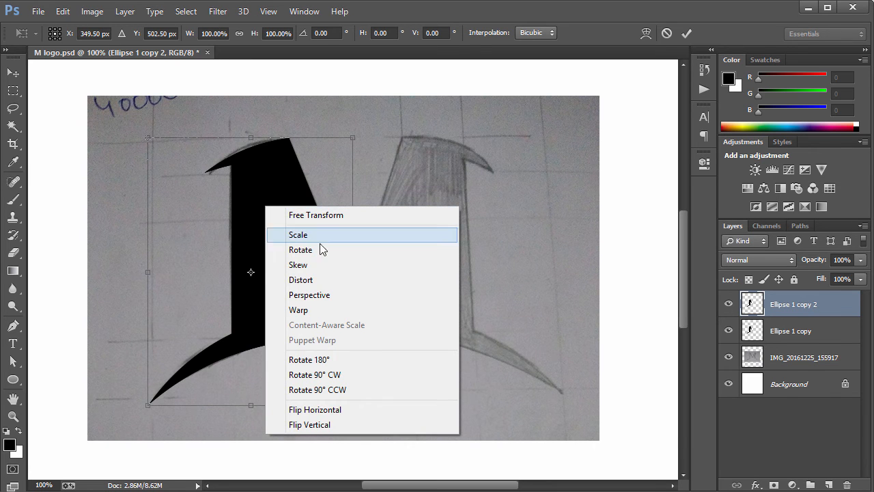
left_click(314, 409)
key("Return")
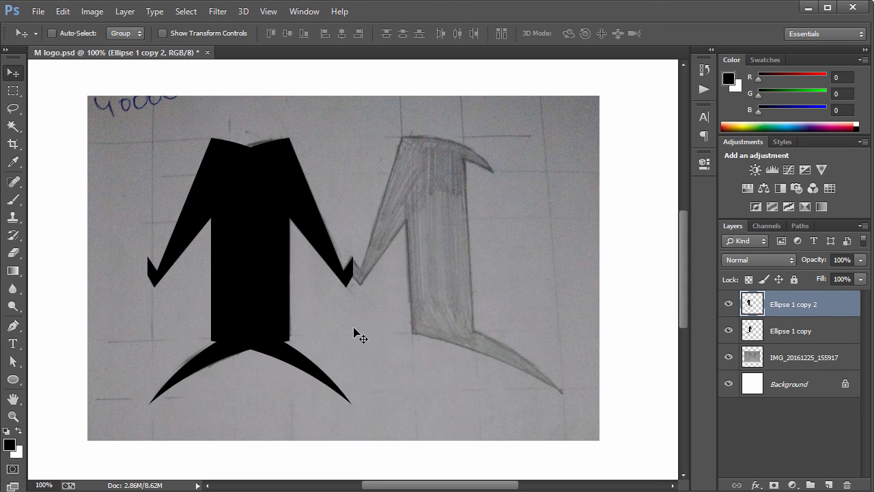
left_click_drag(236, 249, 435, 253)
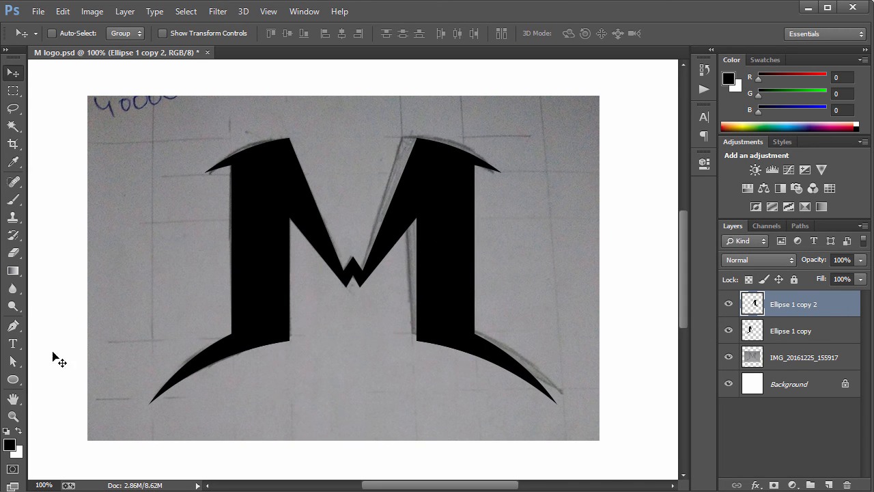
- Delete the sketch photo layer and check the whole M on the white canvas
left_click(793, 357)
key("Delete")
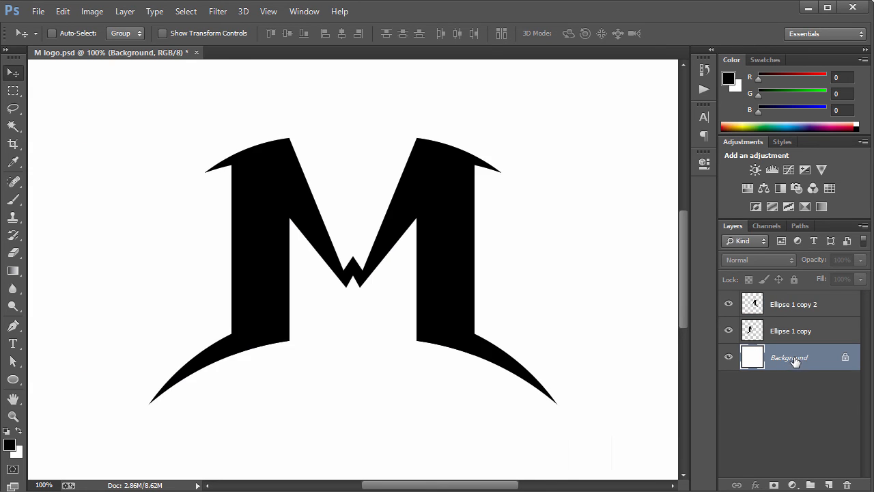
key("ctrl+0")
key("ctrl+plus")
key("ctrl+plus")
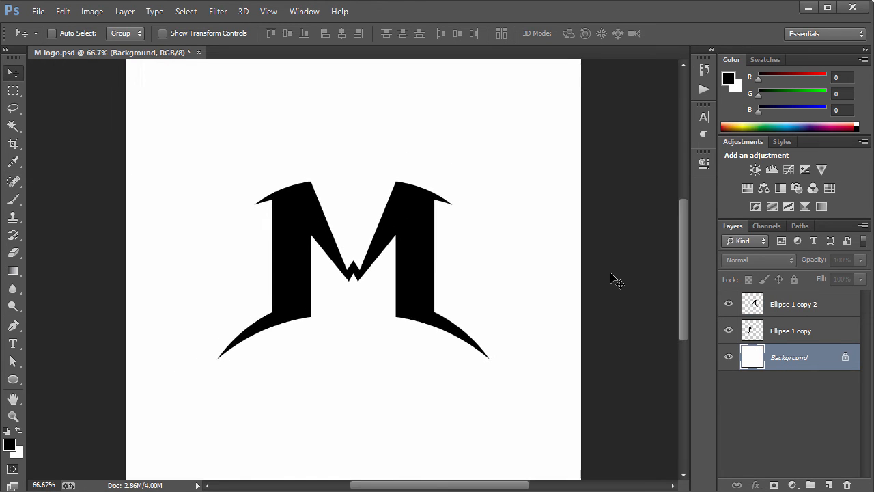
- Merge the two half-letter layers Ellipse 1 copy and Ellipse 1 copy 2 into one layer, keeping the M in place
left_click(816, 338)
left_click(807, 302, "ctrl")
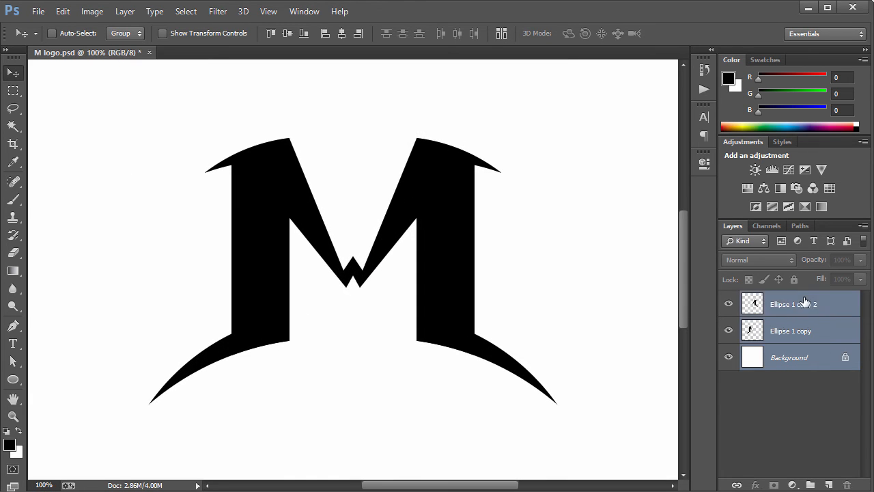
left_click(815, 379)
left_click(811, 331)
left_click(806, 306, "ctrl")
key("ctrl+e")
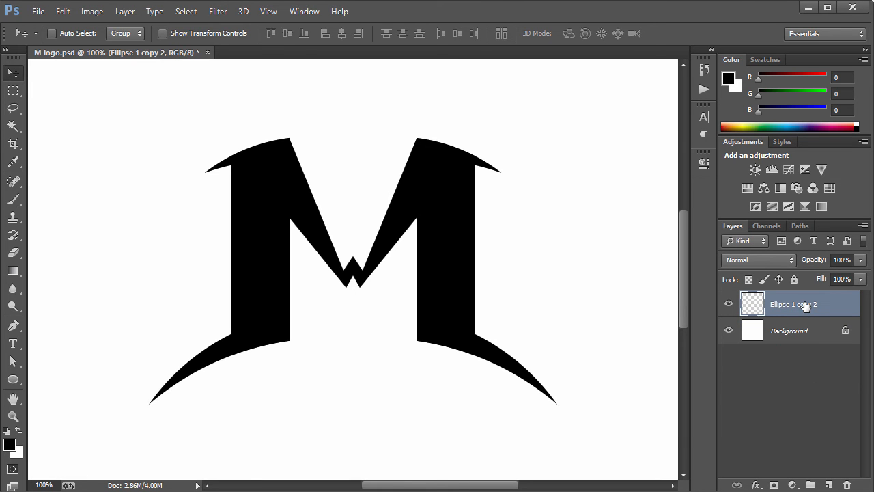
mouse_move(431, 217)
left_mouse_down()
mouse_move(420, 214)
mouse_move(431, 227)
mouse_move(414, 220)
left_mouse_up()
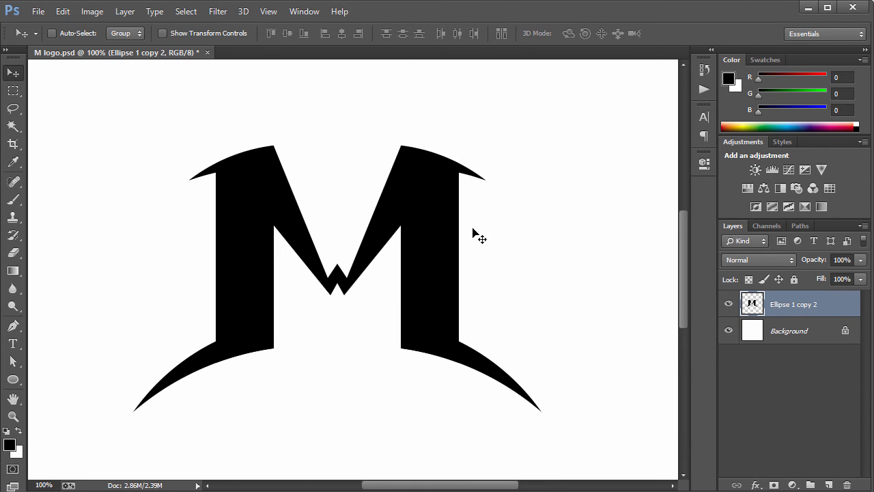
key("ctrl+z")
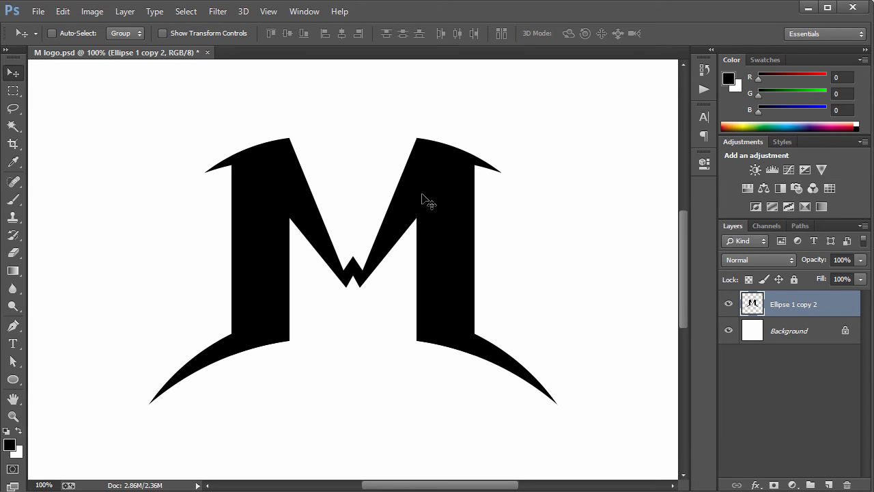
- Rename the merged M layer as Logo
double_click(783, 307)
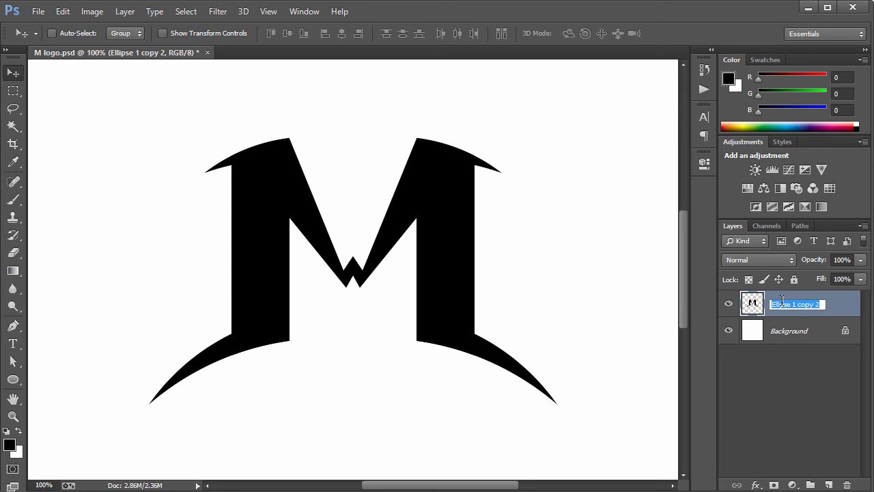
type("Logo")
key("Return")
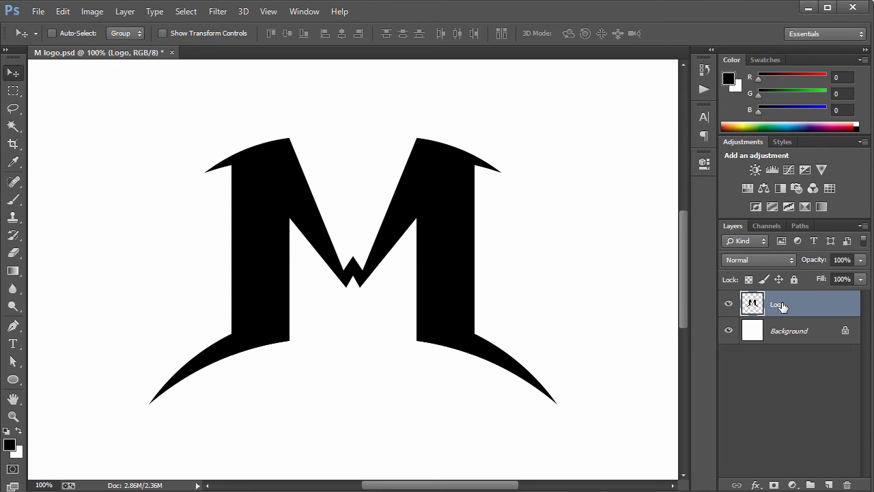
- Add a Color Overlay effect in orange ff9600 to the Logo layer
double_click(811, 306)
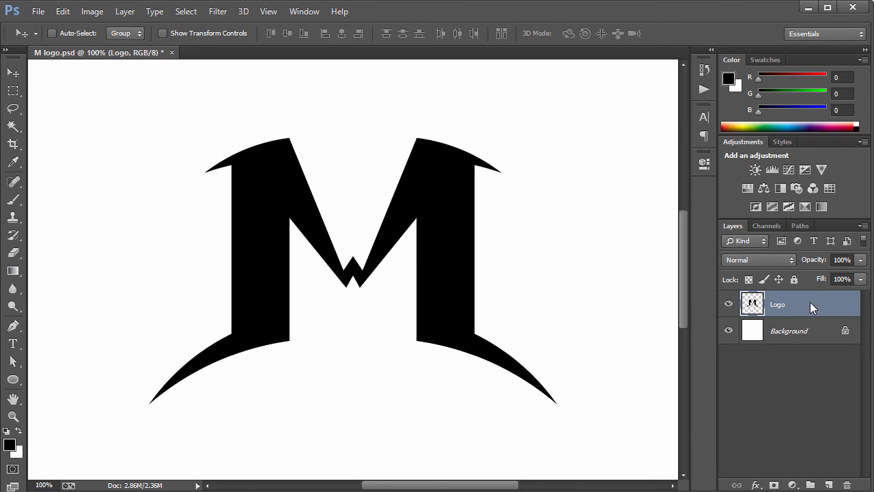
left_click_drag(719, 49, 619, 23)
left_click_drag(337, 222, 219, 219)
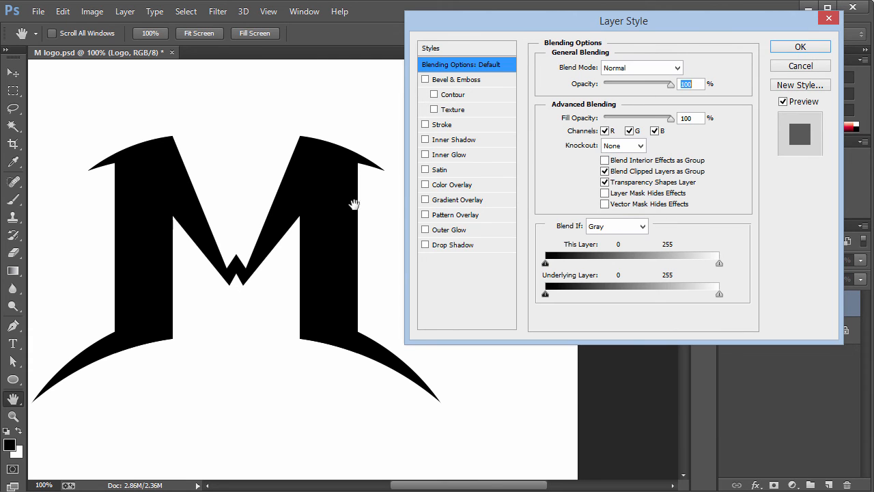
left_click(447, 185)
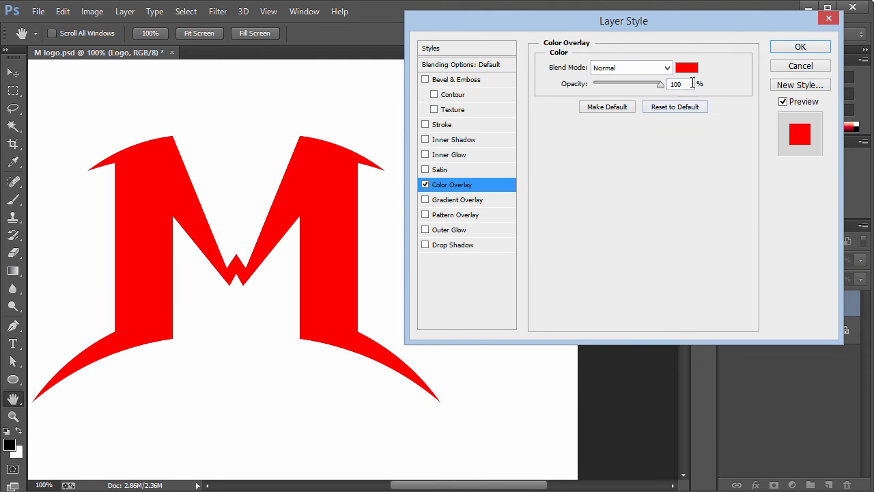
left_click(688, 69)
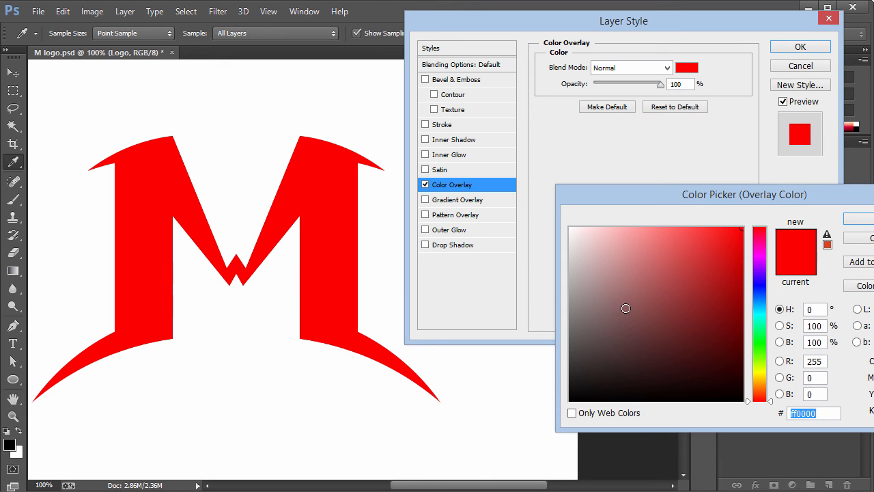
mouse_move(763, 337)
left_mouse_down()
mouse_move(761, 384)
mouse_move(774, 386)
left_mouse_up()
left_click(859, 216)
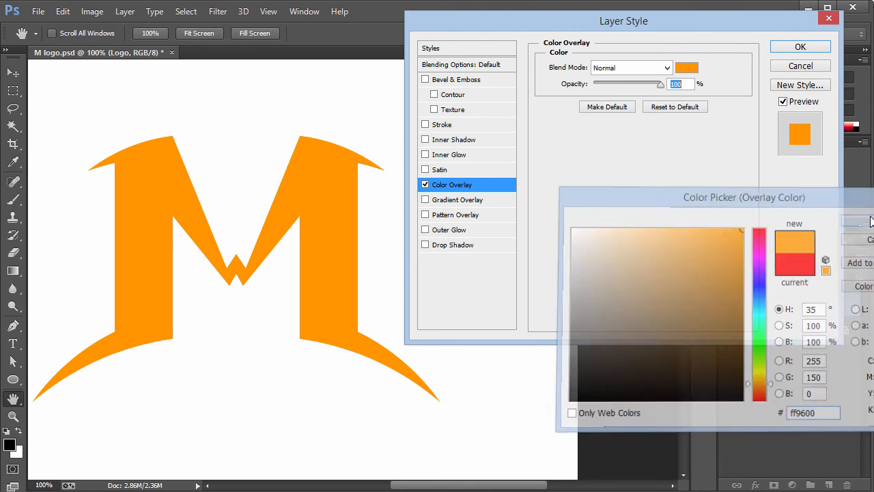
left_click(785, 47)
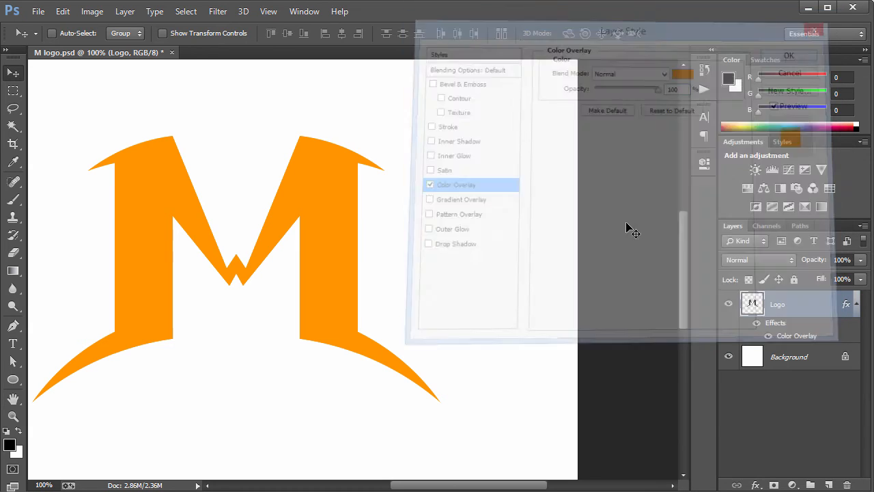
- Duplicate the Logo layer and set the copy's Color Overlay to white ffffff
key("ctrl+j")
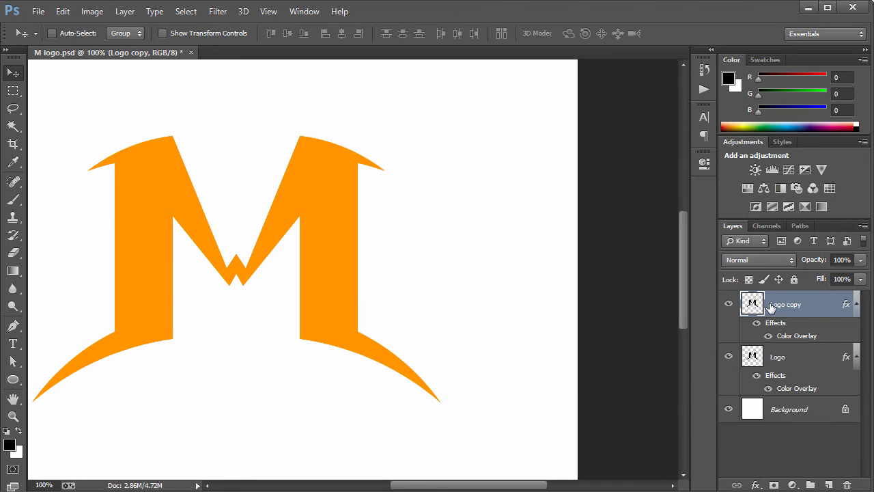
double_click(824, 308)
left_click(472, 185)
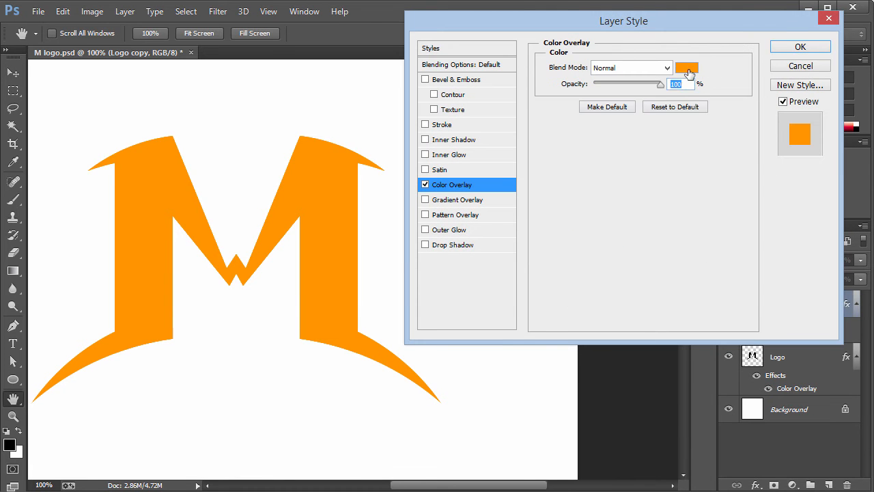
left_click(686, 67)
type("ffffff")
key("Return")
left_click(800, 47)
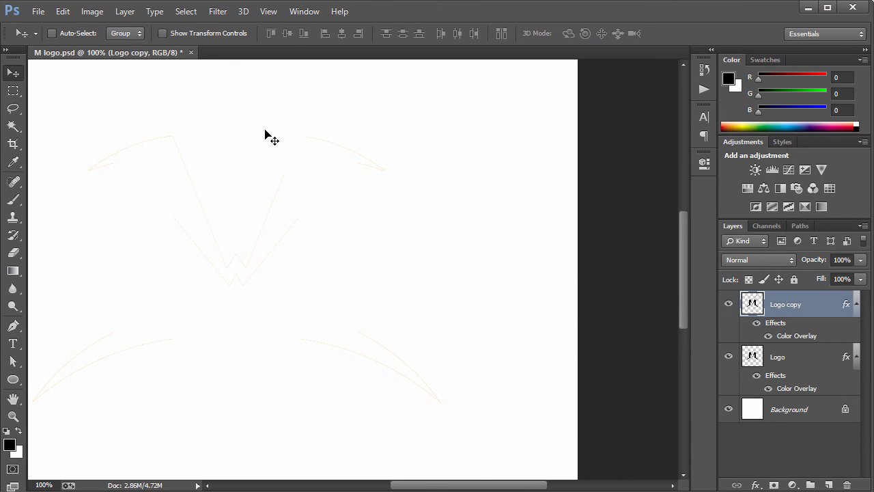
- Convert the locked Background into the regular layer Layer 0 and fill it with black
double_click(833, 413)
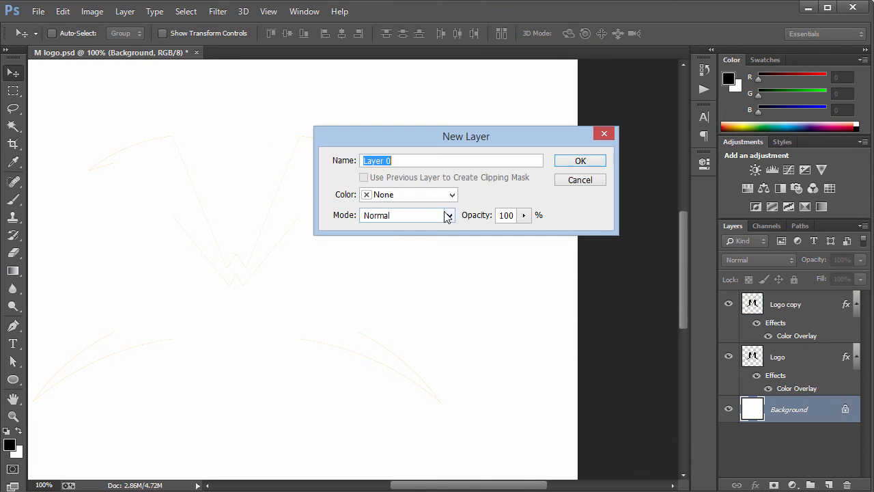
left_click(579, 161)
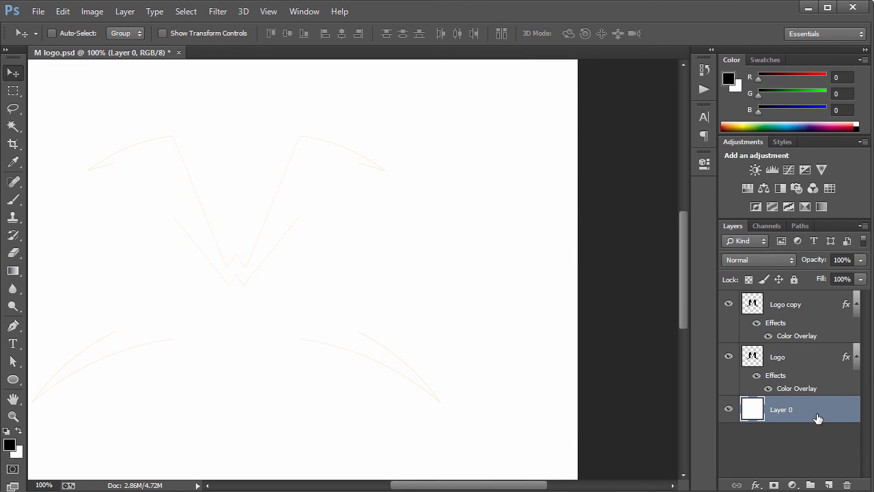
double_click(819, 414)
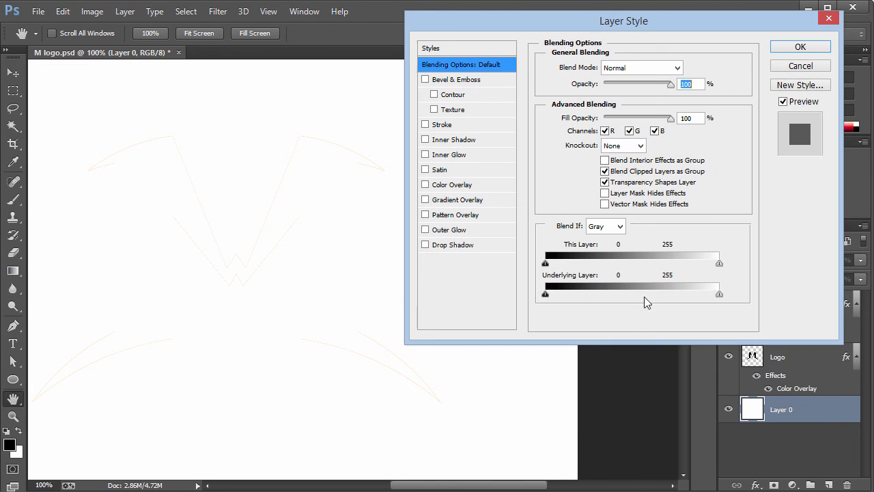
left_click(792, 69)
key("alt+BackSpace")
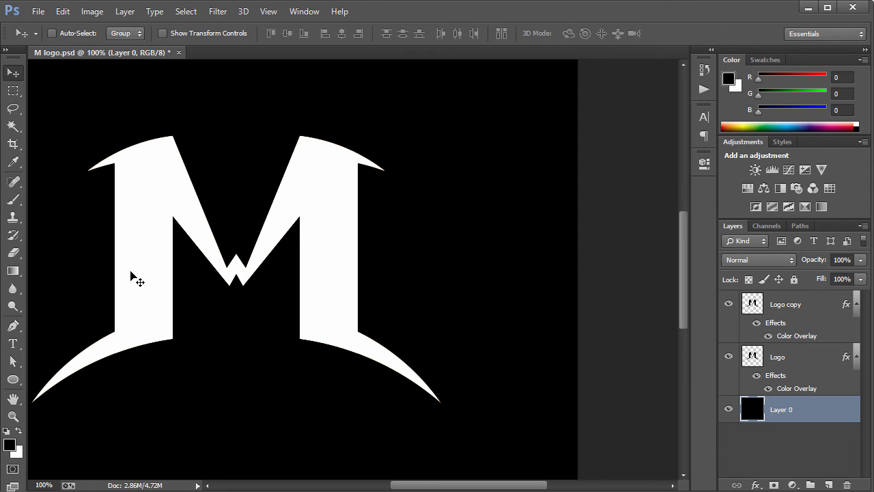
- Set the foreground colour to mid grey, RGB 121, 121, 121, and fill Layer 0 with it
left_click(9, 446)
left_click_drag(580, 318, 539, 319)
key("Return")
key("alt+BackSpace")
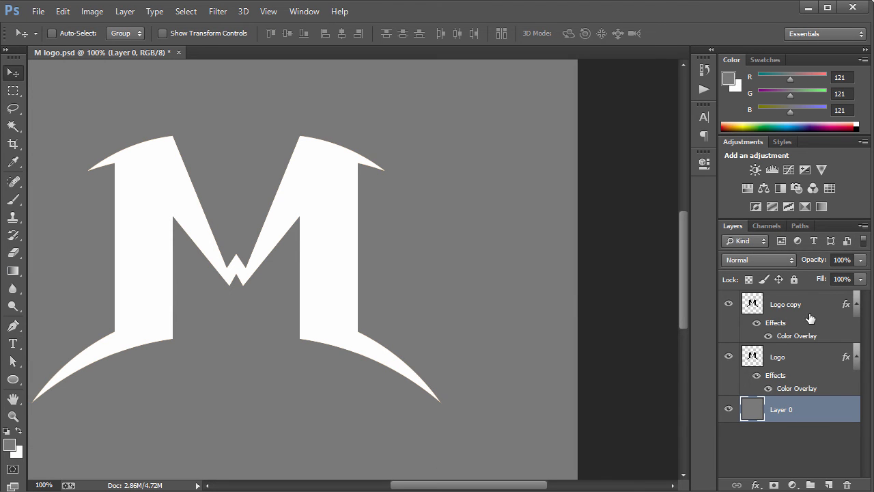
- Move the Logo layer above Logo copy, and rename the two layers Orange and WHite respectively
left_click_drag(791, 355, 786, 300)
double_click(779, 305)
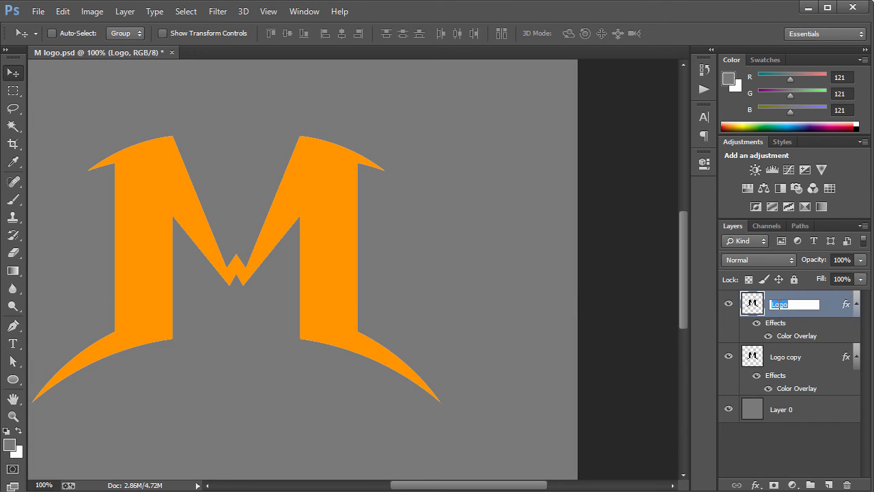
type("Orange")
key("Return")
double_click(790, 358)
type("W")
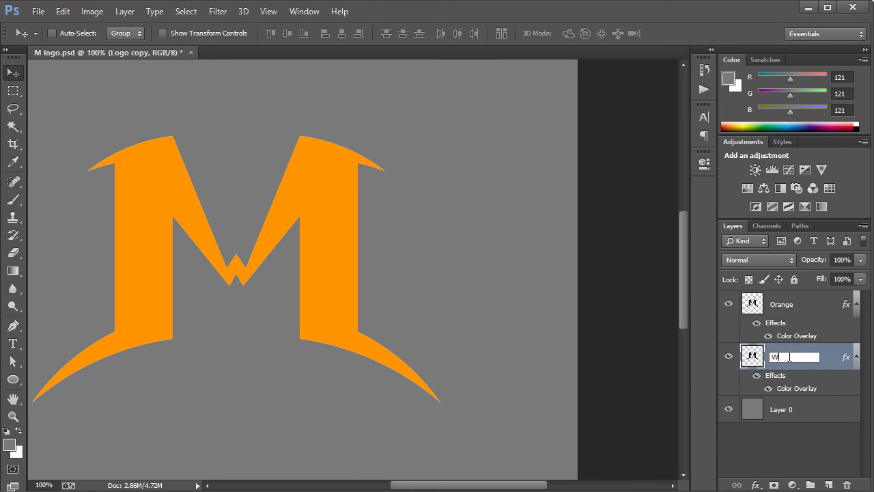
type("Hite")
key("Return")
- Collapse the effects lists of both logo layers and shift the Orange layer 10 px to the right
left_click(857, 352)
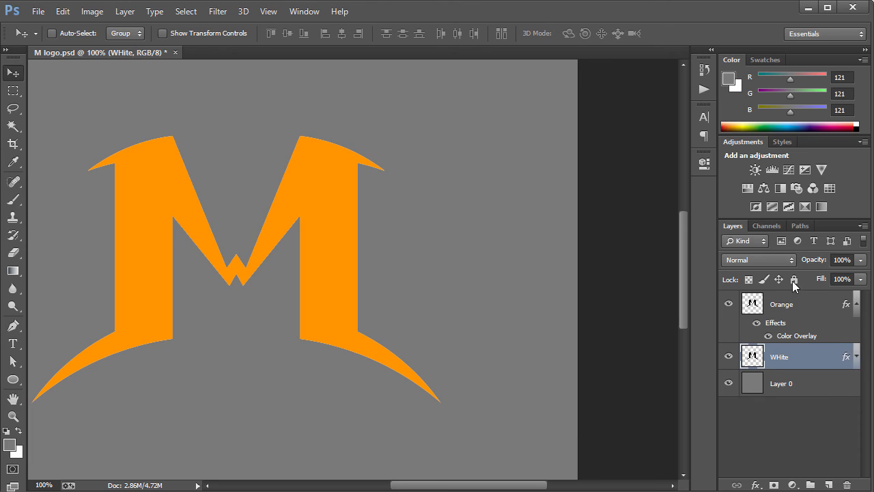
left_click(857, 305)
left_click(803, 313)
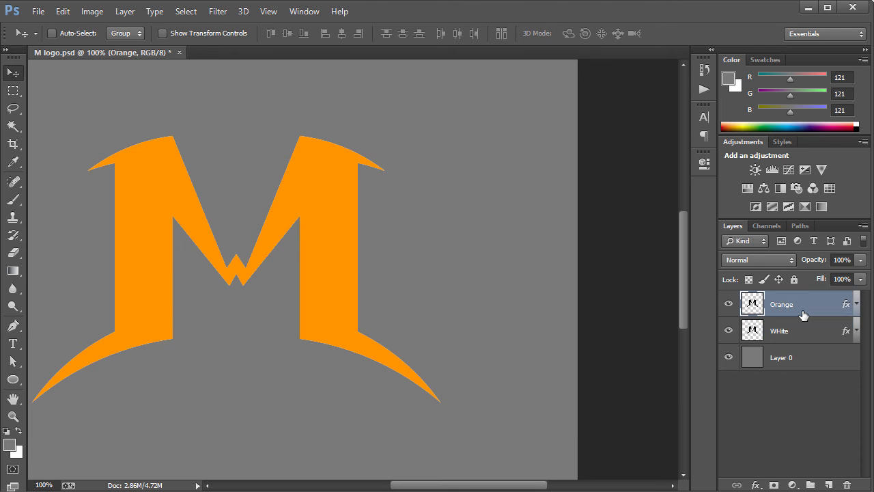
key("shift+Right")
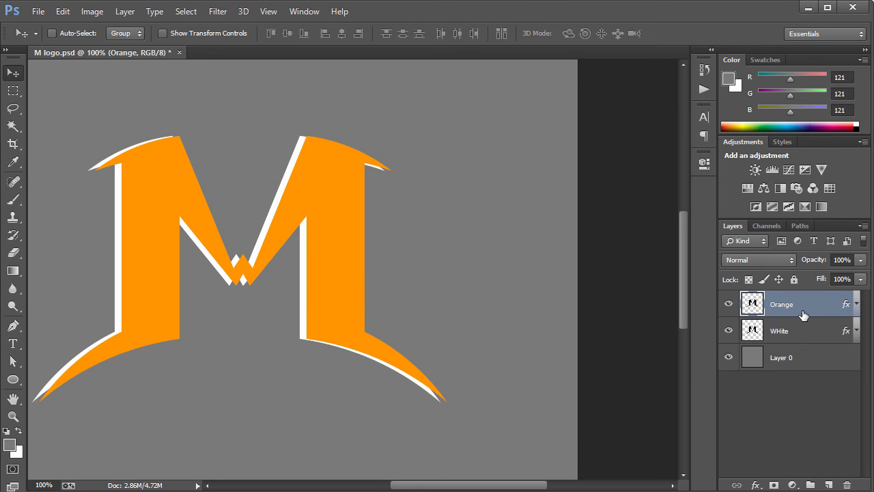
key("shift+Right")
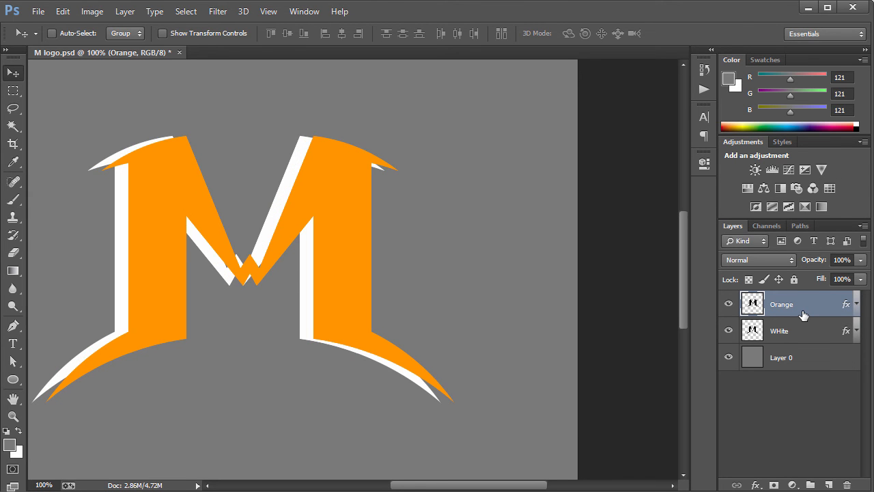
key("shift+Left")
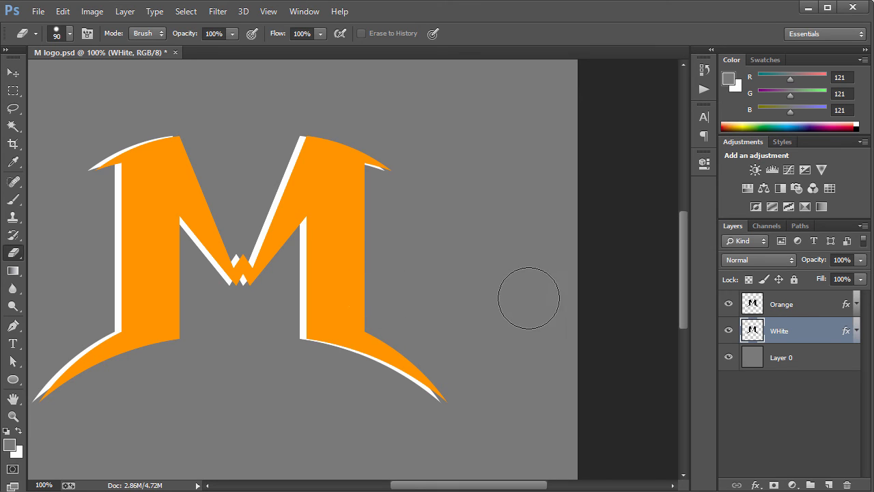
- Load the WHite layer's outline as a selection, invert it, and try erasing the overhanging parts of the Orange layer
left_click_drag(752, 329, 757, 334)
left_click(757, 334, "ctrl")
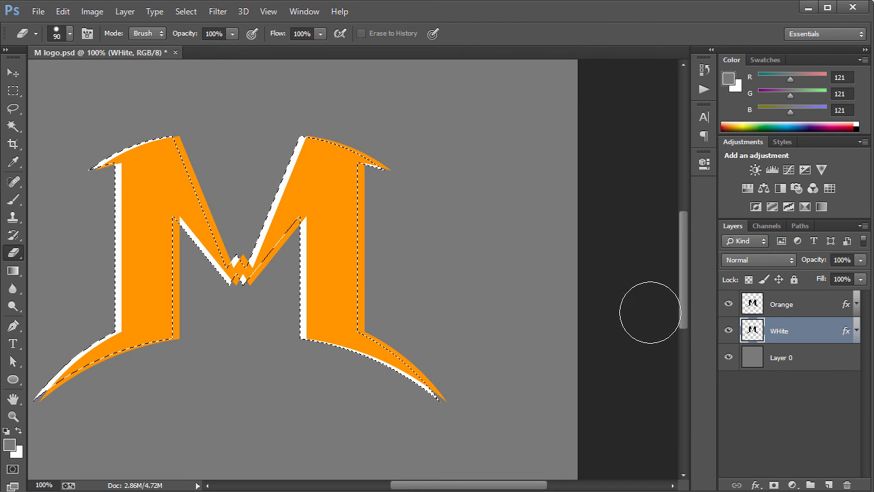
left_click(765, 305)
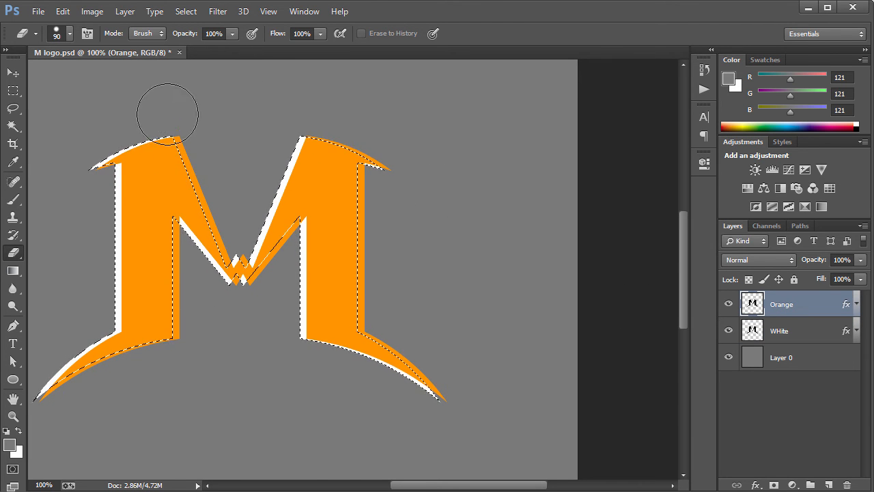
left_click_drag(170, 117, 195, 199)
key("ctrl+z")
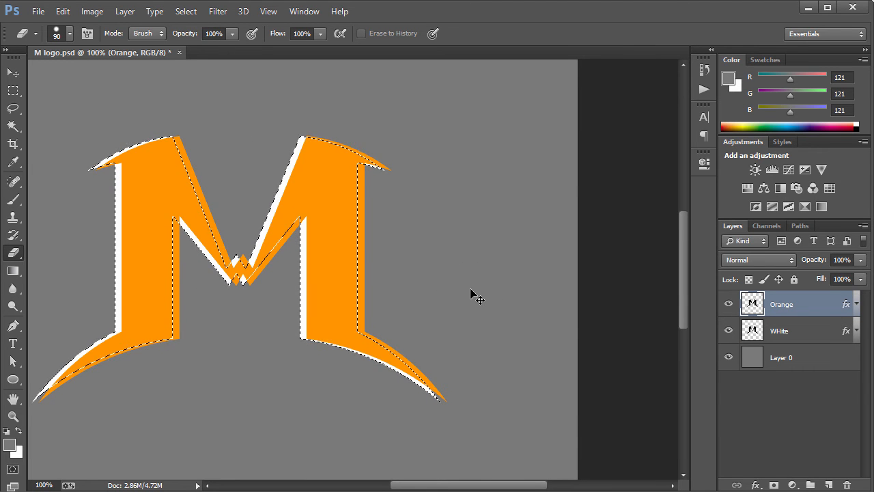
key("ctrl+shift+i")
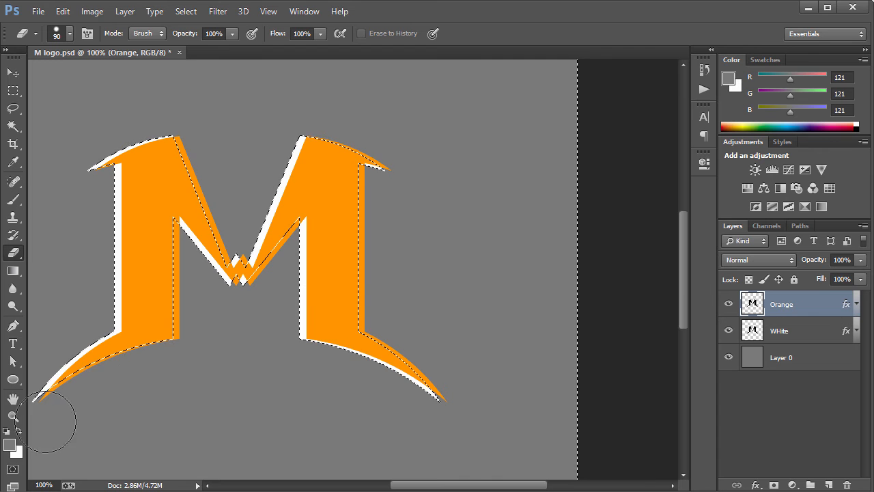
mouse_move(166, 190)
left_mouse_down()
mouse_move(197, 240)
mouse_move(244, 264)
left_mouse_up()
mouse_move(312, 214)
left_mouse_down()
mouse_move(375, 182)
mouse_move(260, 311)
mouse_move(355, 333)
mouse_move(297, 303)
mouse_move(386, 345)
mouse_move(310, 351)
mouse_move(317, 342)
mouse_move(445, 400)
left_mouse_up()
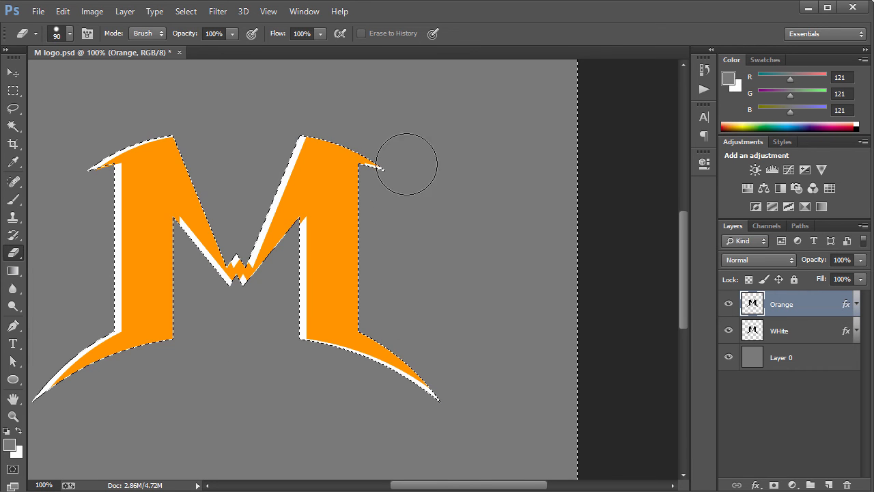
- Drop the selection and step back through the history to undo the erasing on the Orange layer
key("ctrl+semicolon")
key("ctrl+h")
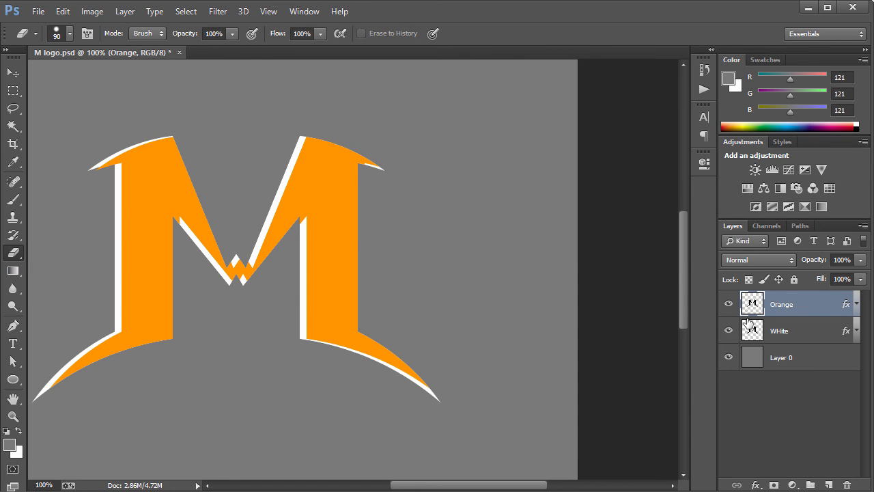
key("ctrl+shift+Right")
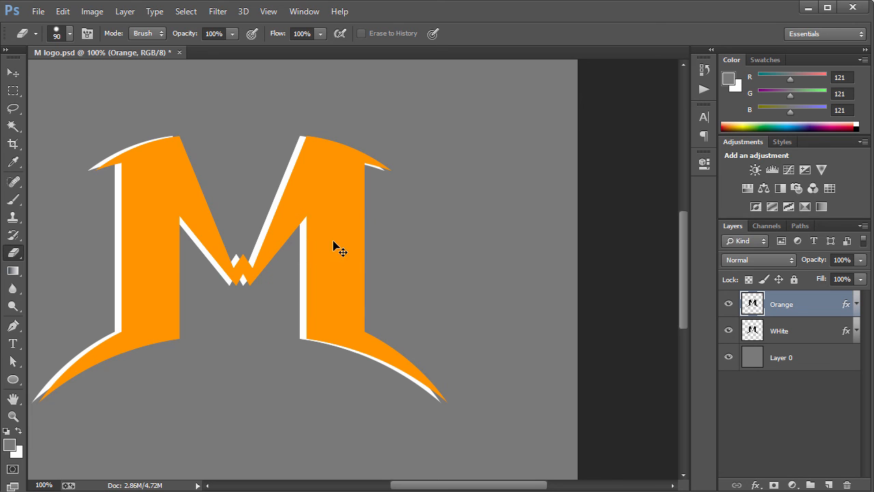
key("alt+bracketleft")
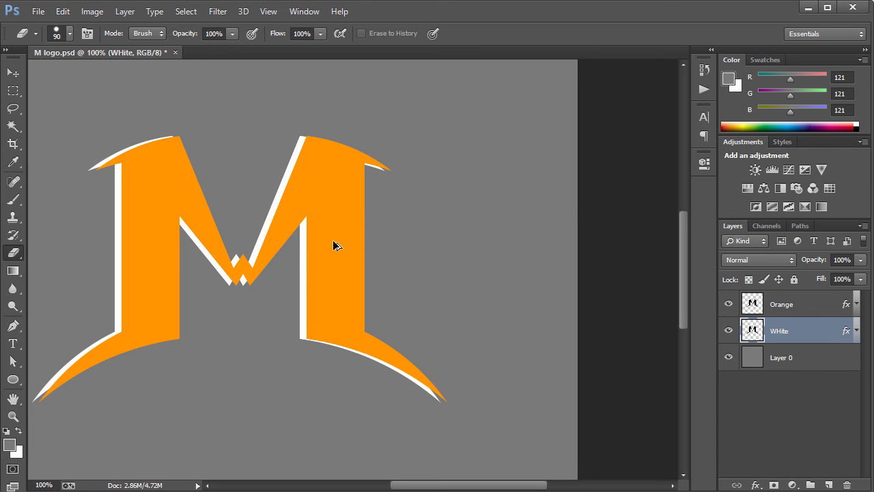
left_click(63, 12)
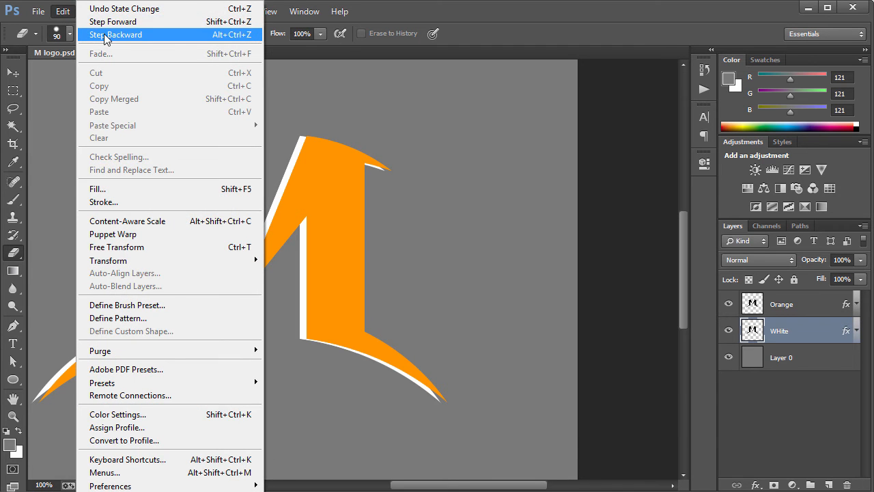
left_click(347, 206)
key("ctrl+shift+z")
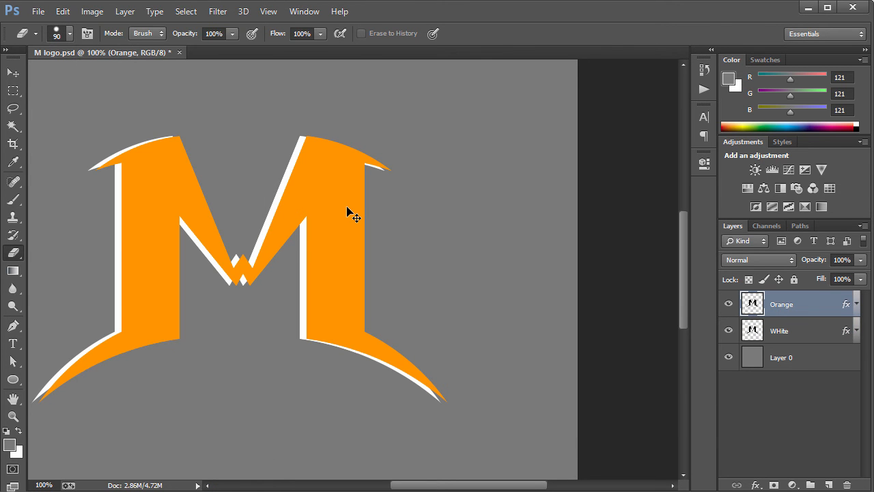
- Erase the parts of the Orange layer lying outside the WHite layer's outline, using that outline as an inverted selection
left_click(754, 334, "ctrl")
mouse_move(109, 179)
left_mouse_down()
mouse_move(163, 142)
mouse_move(172, 152)
mouse_move(105, 194)
left_mouse_up()
key("ctrl+z")
left_click_drag(127, 161, 152, 131)
key("ctrl+z")
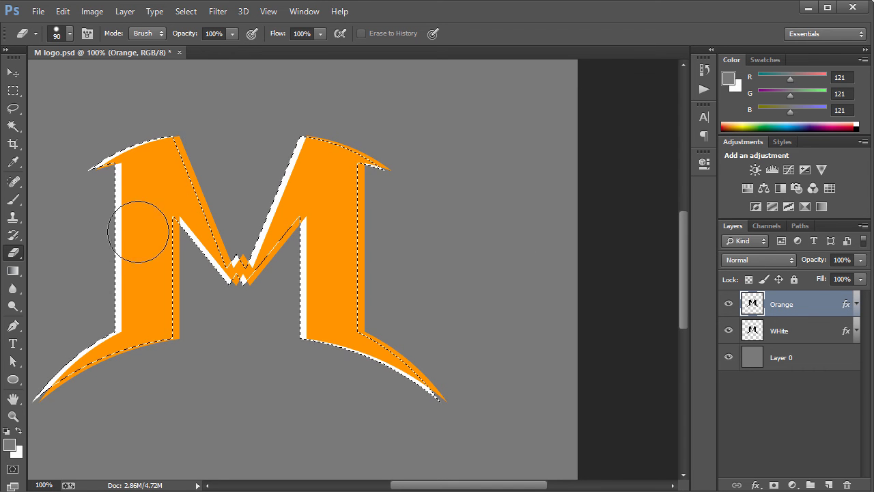
key("ctrl+shift+i")
mouse_move(83, 202)
left_mouse_down()
mouse_move(244, 129)
mouse_move(180, 78)
mouse_move(147, 343)
left_mouse_up()
mouse_move(295, 276)
left_mouse_down()
mouse_move(261, 171)
mouse_move(219, 281)
mouse_move(335, 131)
mouse_move(384, 154)
left_mouse_up()
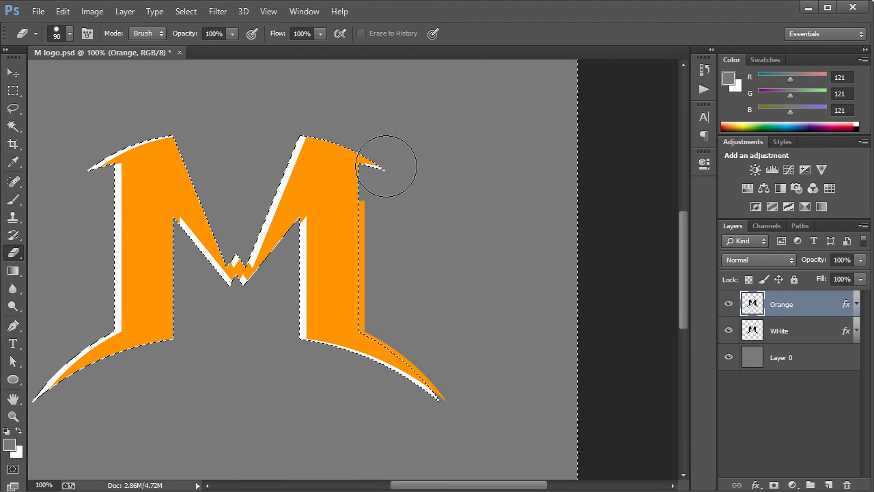
left_click_drag(290, 344, 441, 404)
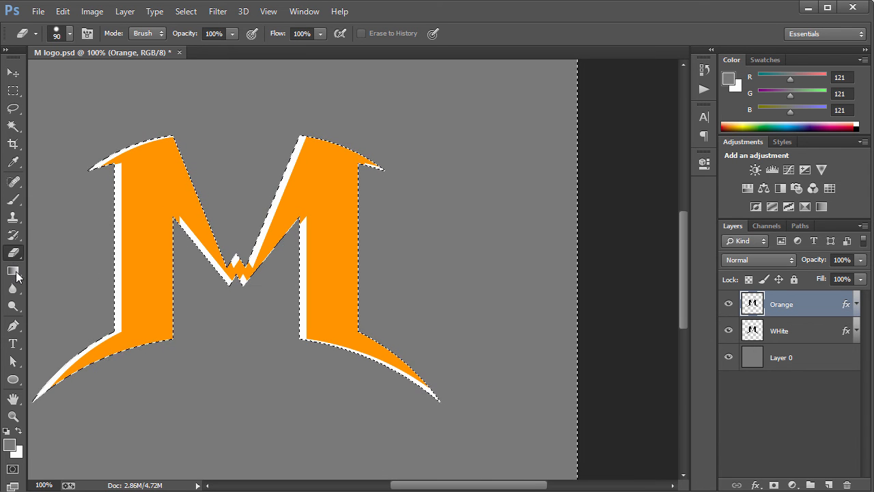
- Switch to the Brush tool with a hard round tip at 100% hardness
key("b")
left_click(71, 33)
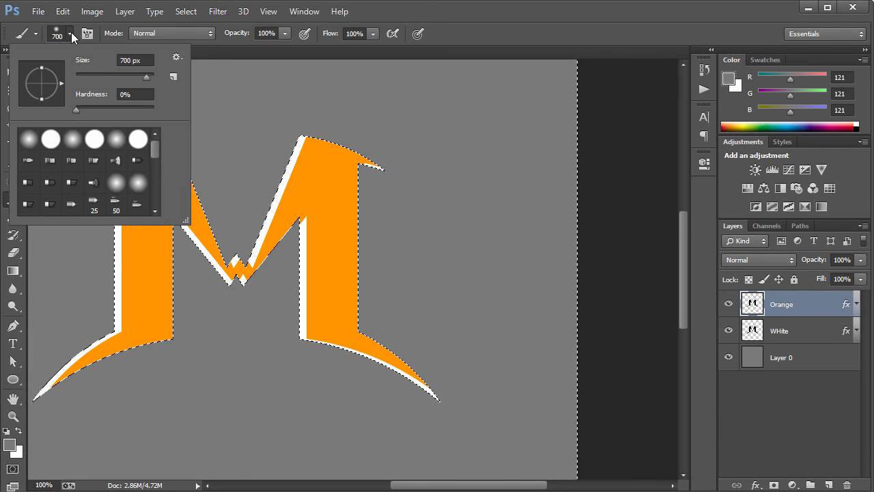
left_click(51, 141)
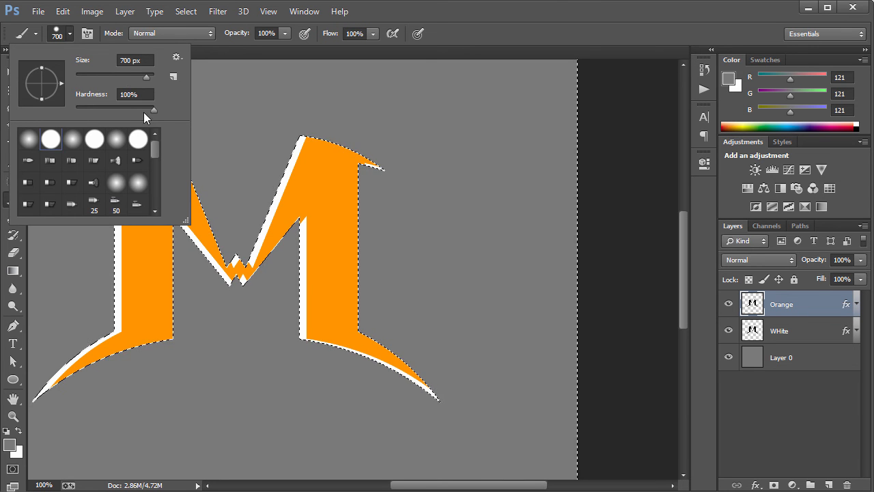
left_click(402, 140)
- Sample the logo's orange, RGB 255, 150, 0, as the foreground colour and reduce the brush size to 200 px
key("i")
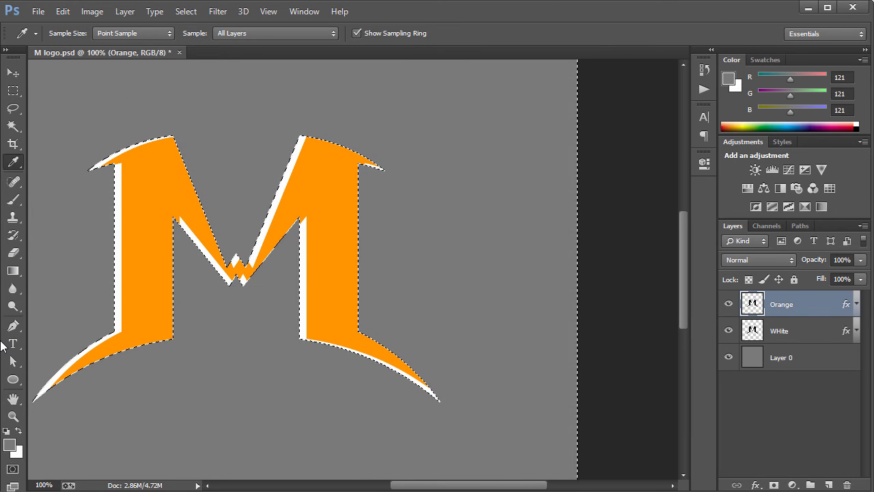
left_click(172, 185)
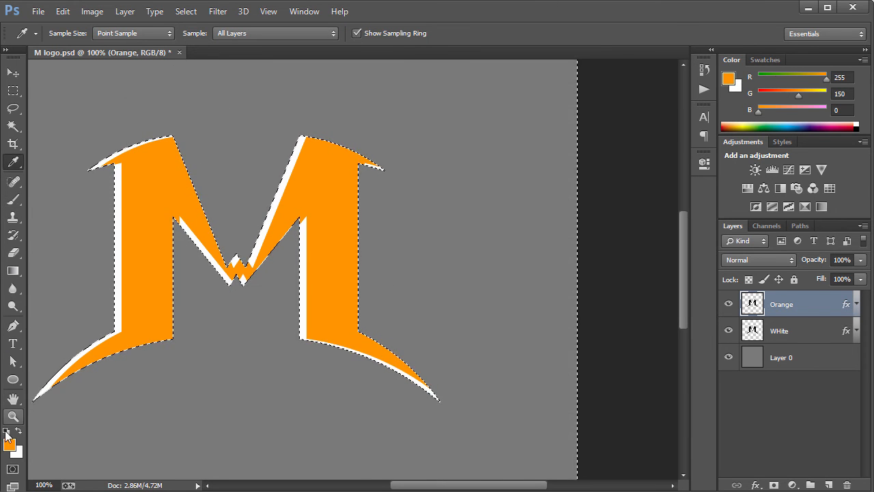
key("b")
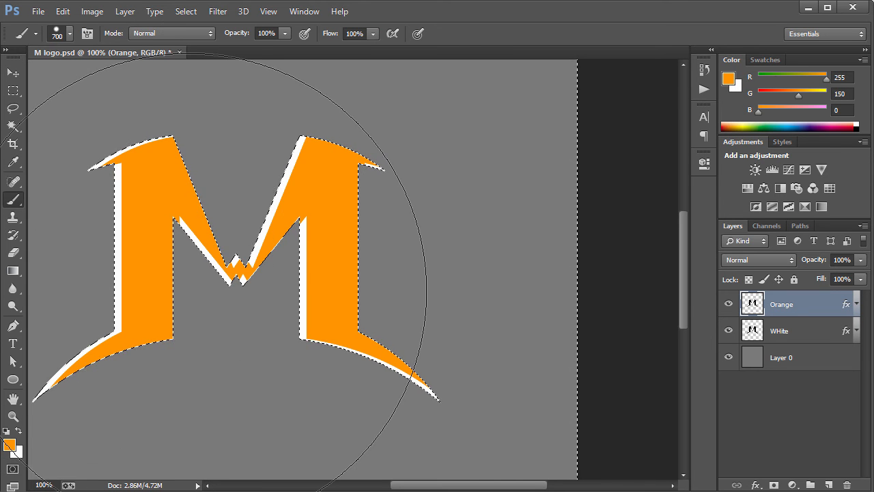
key("bracketleft")
key("bracketleft")
key("bracketleft")
key("bracketleft")
key("bracketleft")
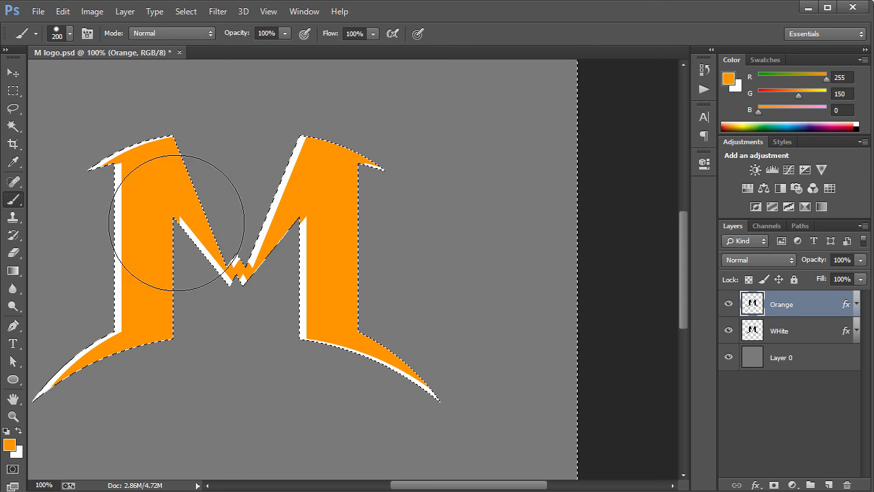
mouse_move(211, 230)
left_mouse_down()
mouse_move(245, 293)
mouse_move(237, 273)
left_mouse_up()
key("ctrl+z")
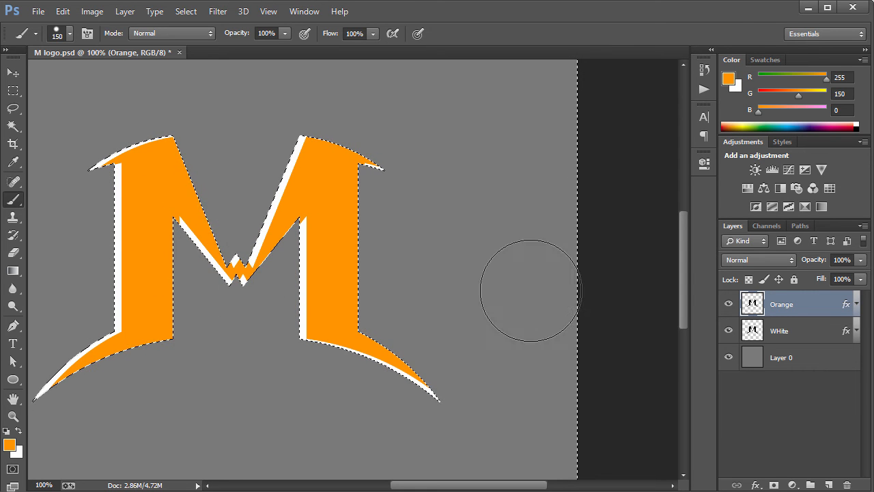
left_click_drag(178, 214, 244, 248)
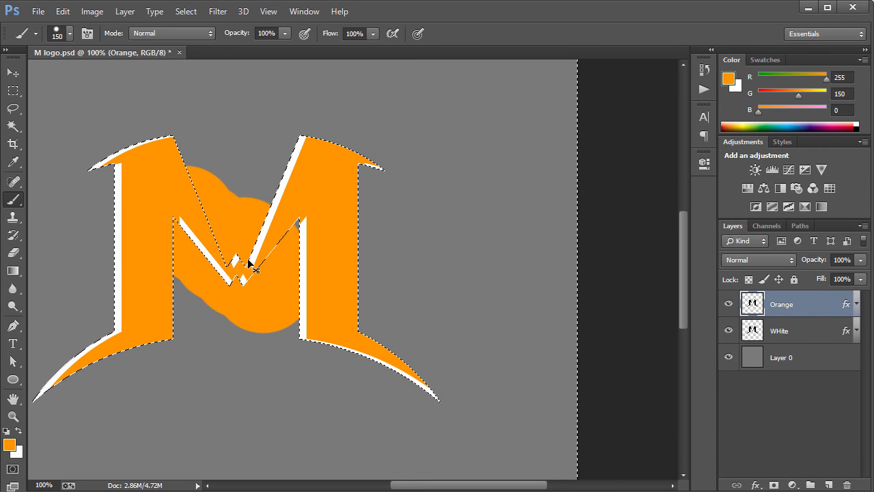
key("ctrl+z")
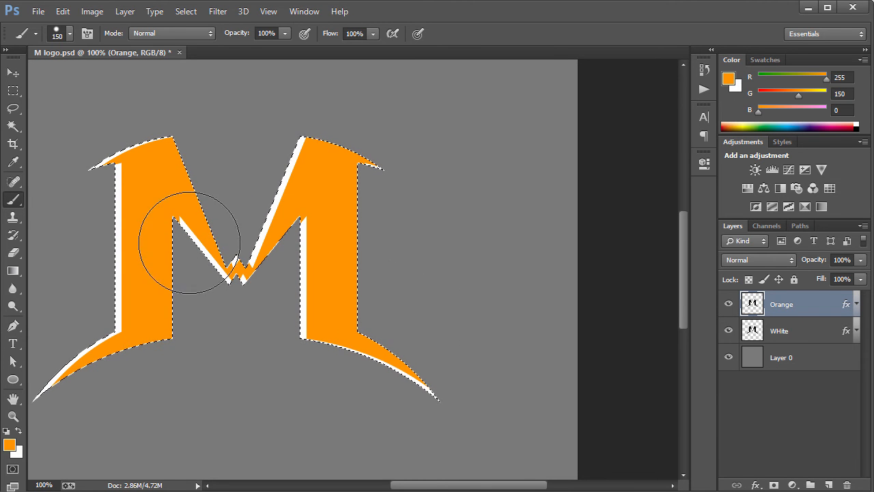
- With the M outline selected, paint the middle and right leg of the Orange layer solid orange with a 150 px brush, and deselect
mouse_move(262, 254)
left_mouse_down()
mouse_move(332, 205)
mouse_move(239, 384)
mouse_move(403, 365)
left_mouse_up()
key("ctrl+d")
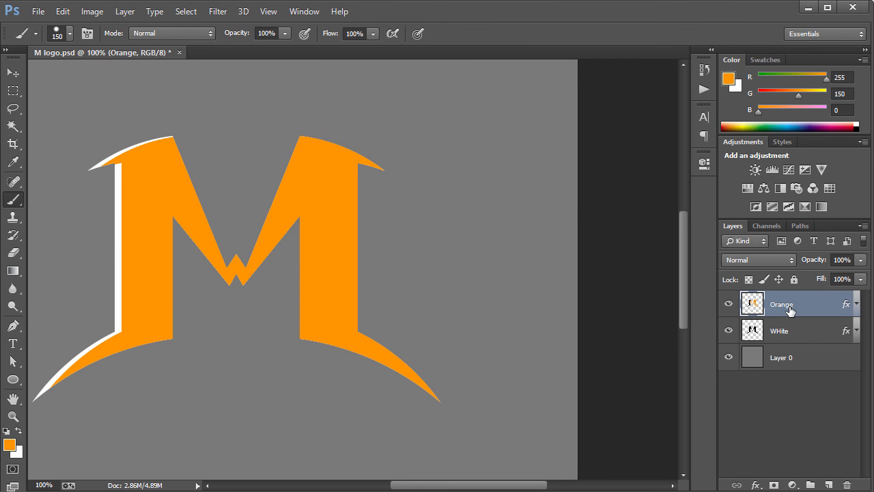
- Try shifting the Orange layer up a few pixels, and move it back down
key("v")
key("Up")
key("Up")
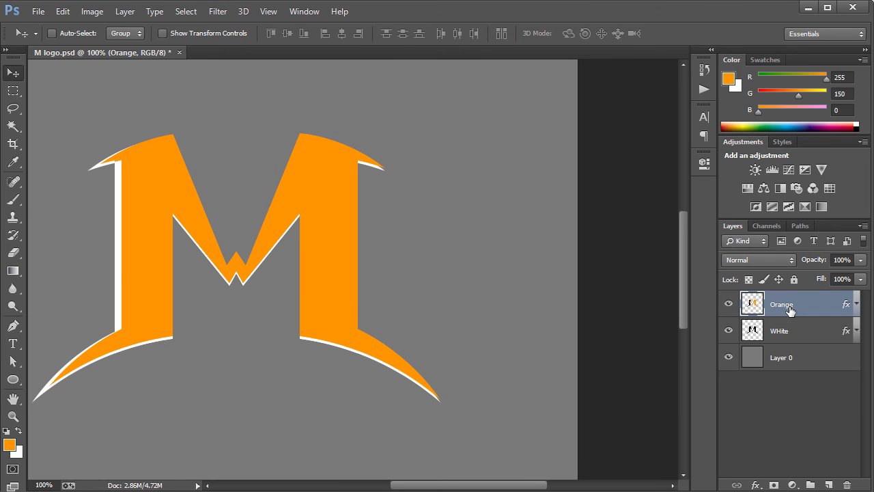
key("Down")
key("Down")
key("Down")
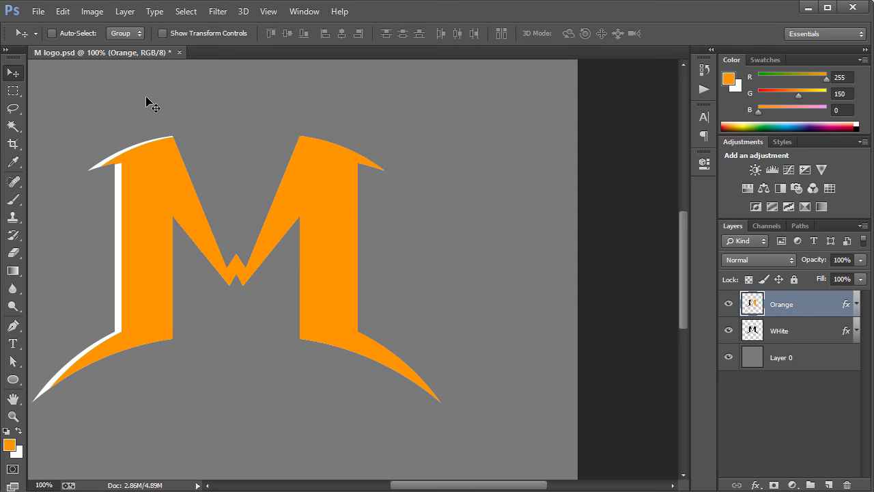
- Try to stretch the Orange layer slightly upward with Free Transform
key("ctrl+t")
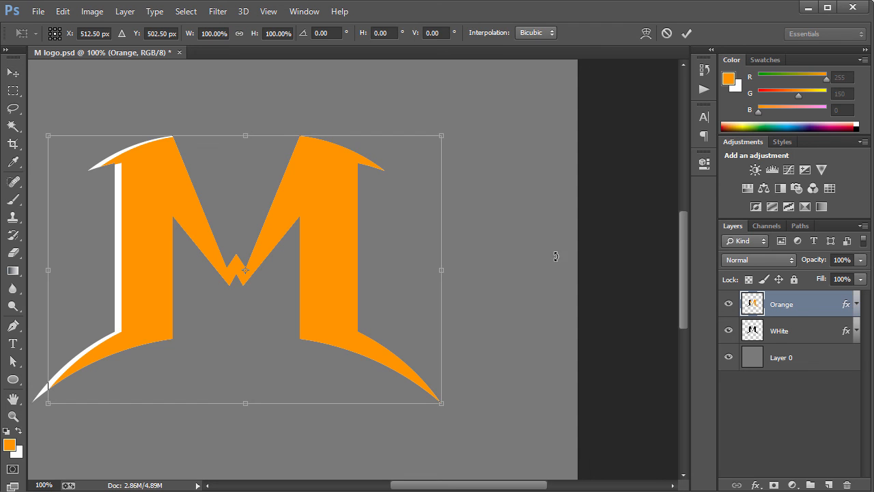
left_click_drag(246, 135, 247, 132)
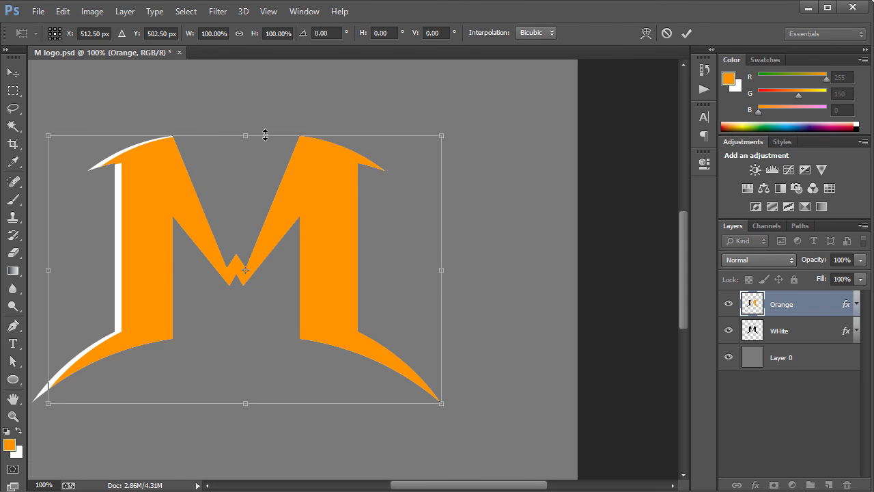
key("Return")
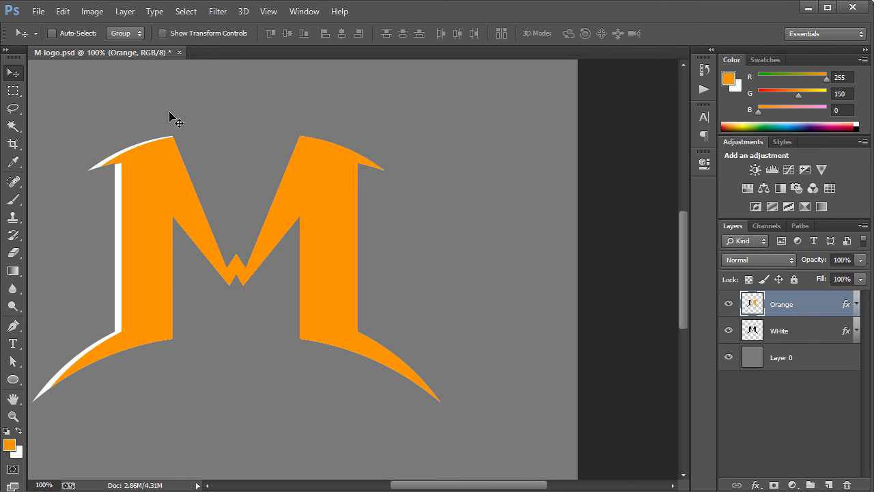
- Try a 4 px black Stroke positioned inside on the WHite layer, and undo it
left_click(794, 333)
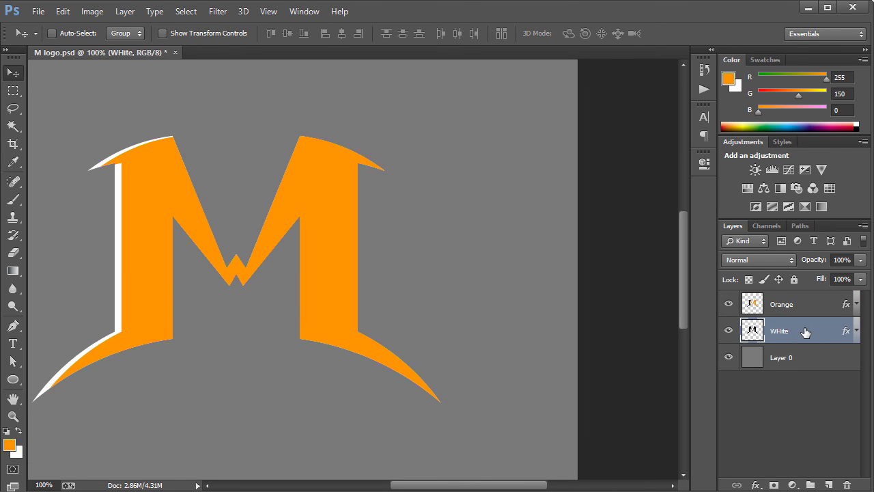
double_click(806, 331)
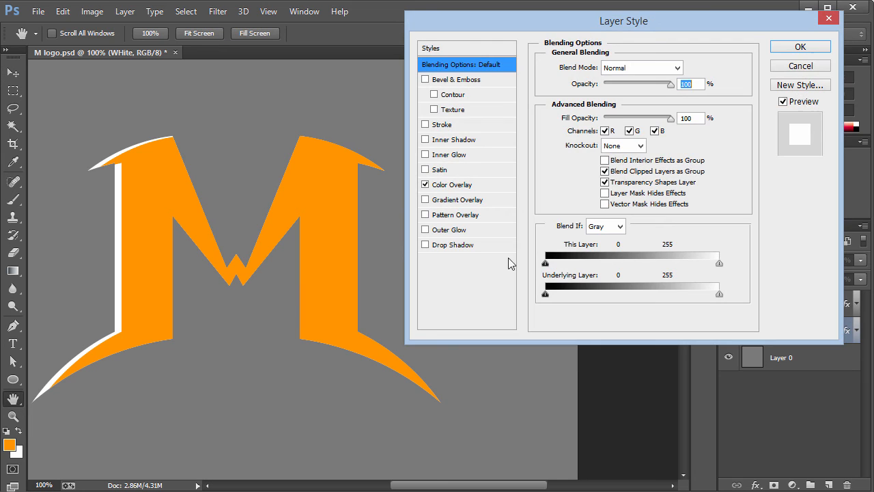
left_click(444, 125)
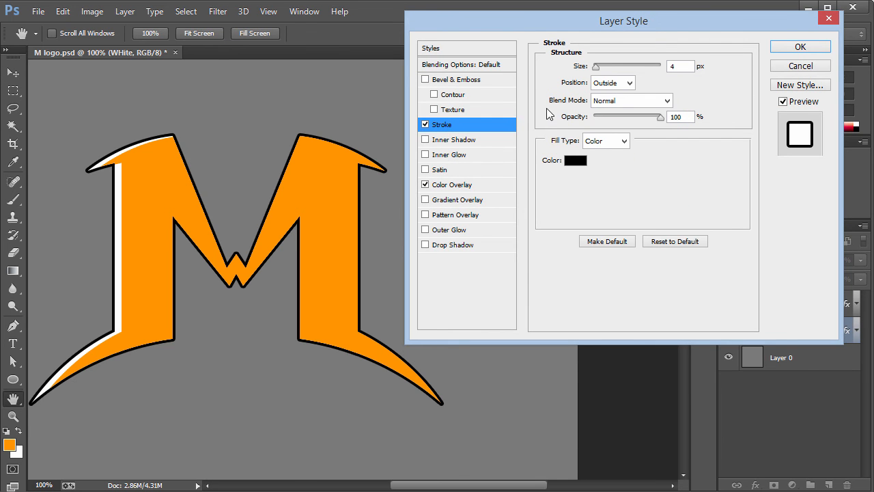
left_click(629, 89)
left_click(615, 101)
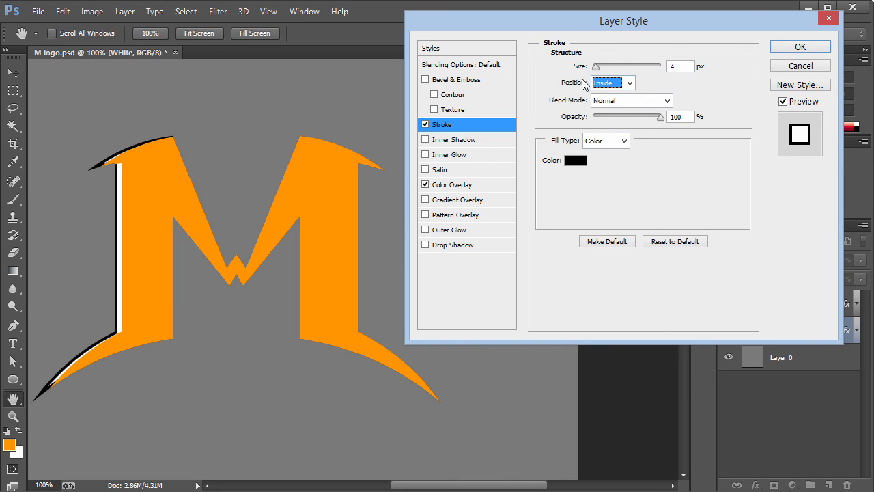
left_click(804, 47)
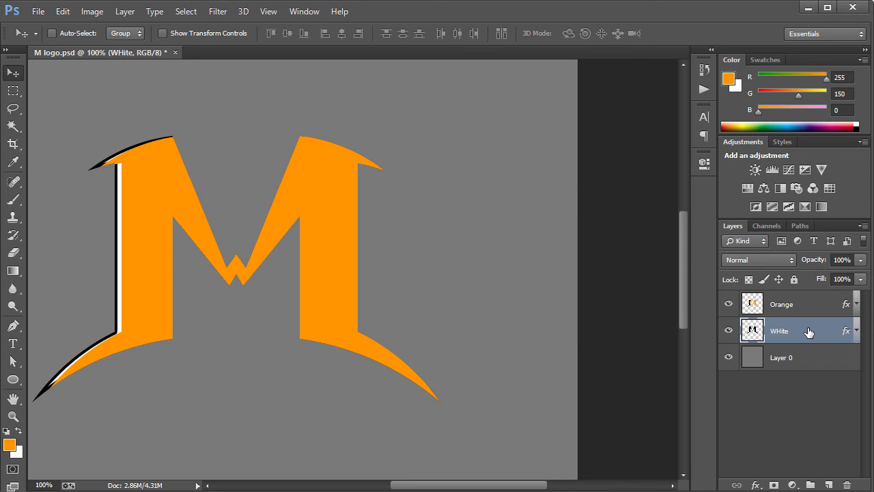
key("ctrl+z")
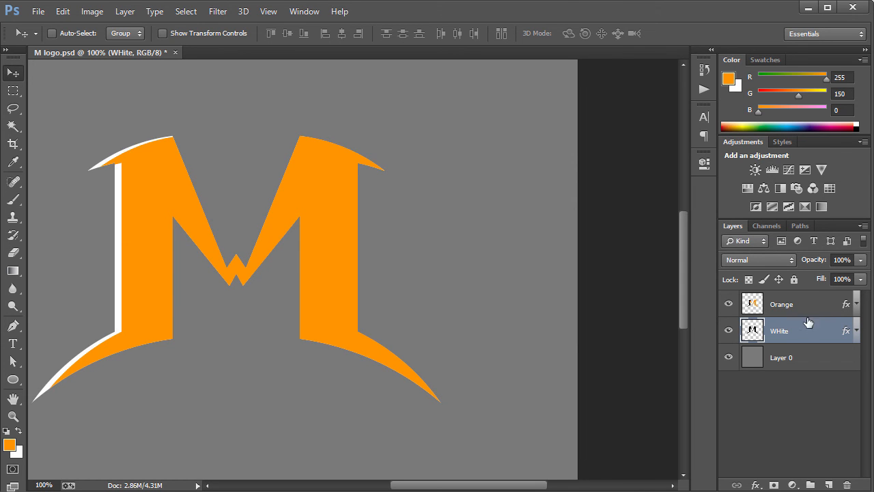
- Merge the WHite and Orange layers into a single layer
left_click(809, 304, "shift")
key("ctrl+e")
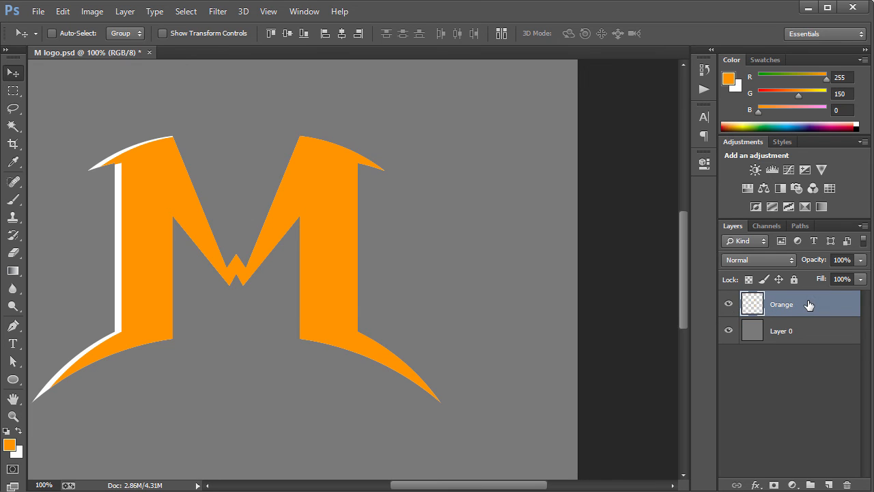
- Add a black Stroke effect to the Orange layer, trying the Inside position and returning it to Outside
double_click(809, 304)
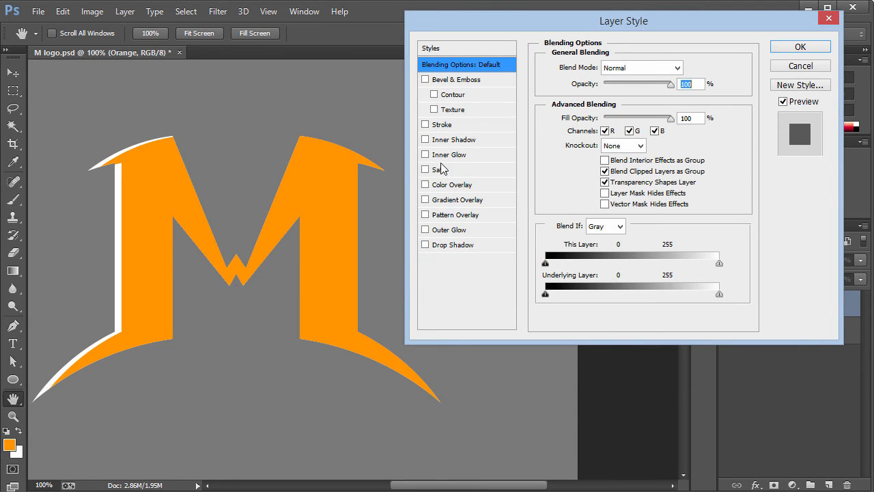
left_click(443, 125)
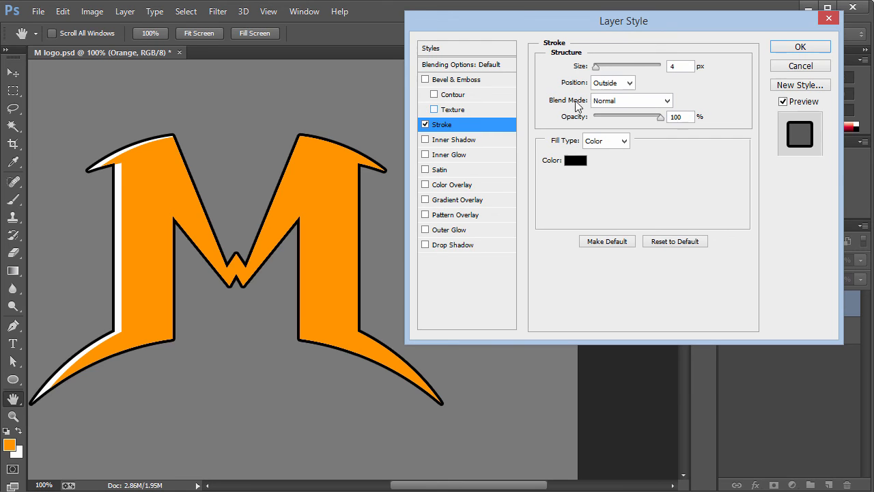
left_click(628, 83)
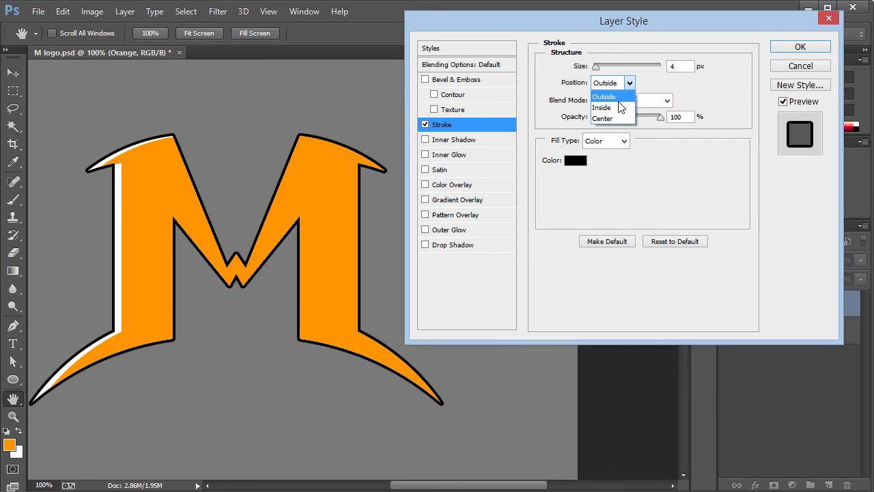
left_click(619, 108)
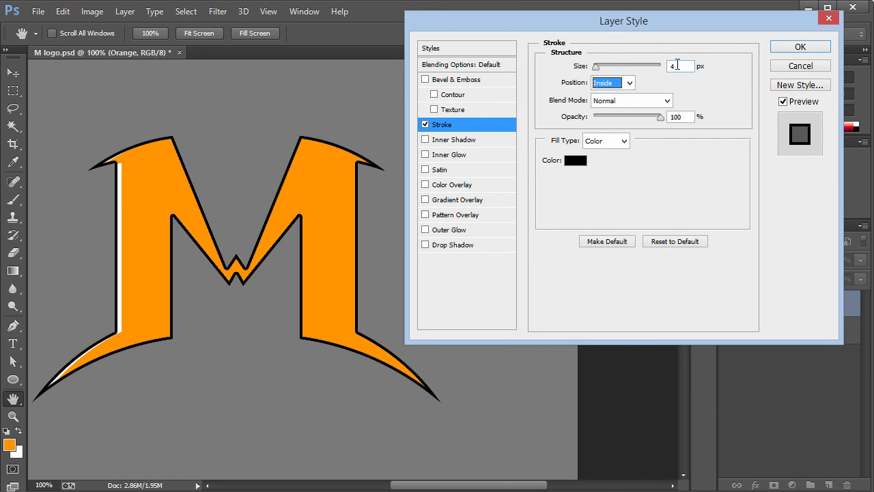
mouse_move(599, 69)
left_mouse_down()
mouse_move(606, 69)
mouse_move(597, 71)
left_mouse_up()
left_click(612, 83)
left_click(606, 92)
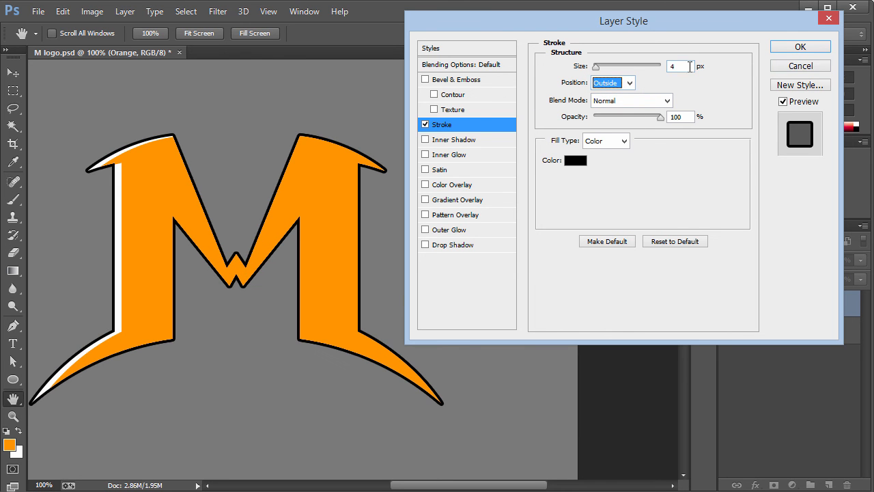
- Try a stroke size of 10 px, then set it to 15 px and apply the effect
double_click(689, 66)
type("10")
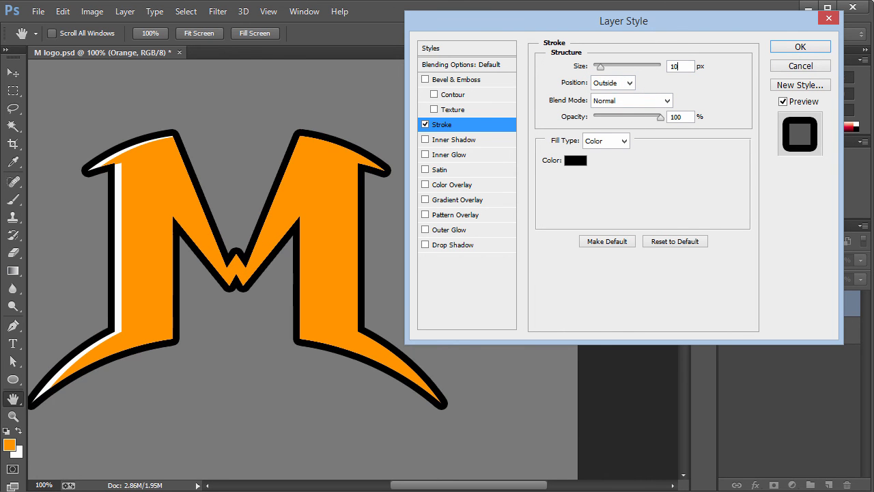
key("BackSpace")
key("BackSpace")
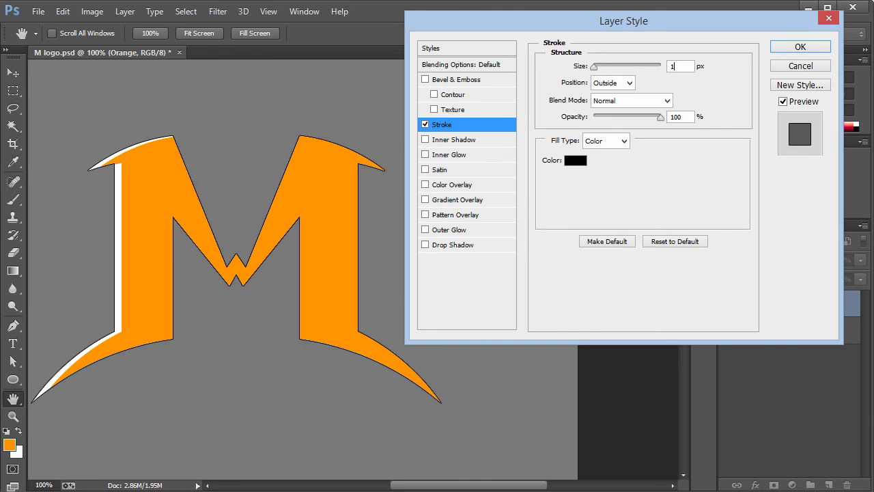
type("15")
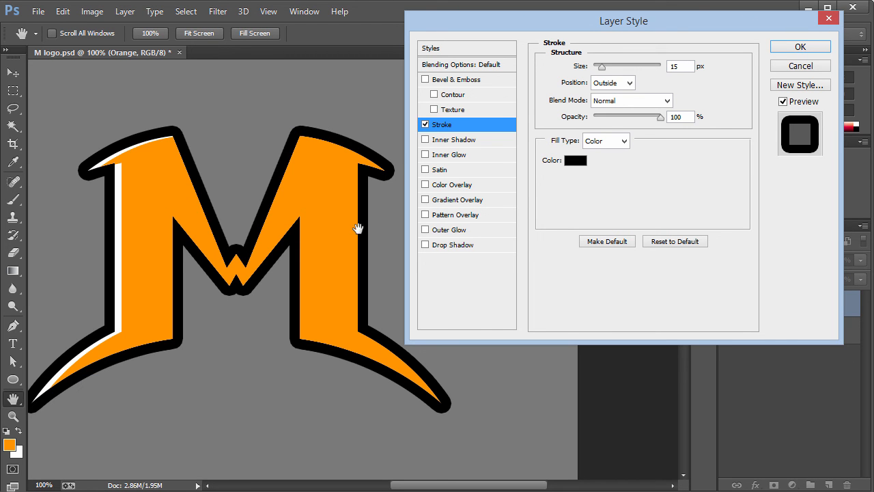
left_click(795, 49)
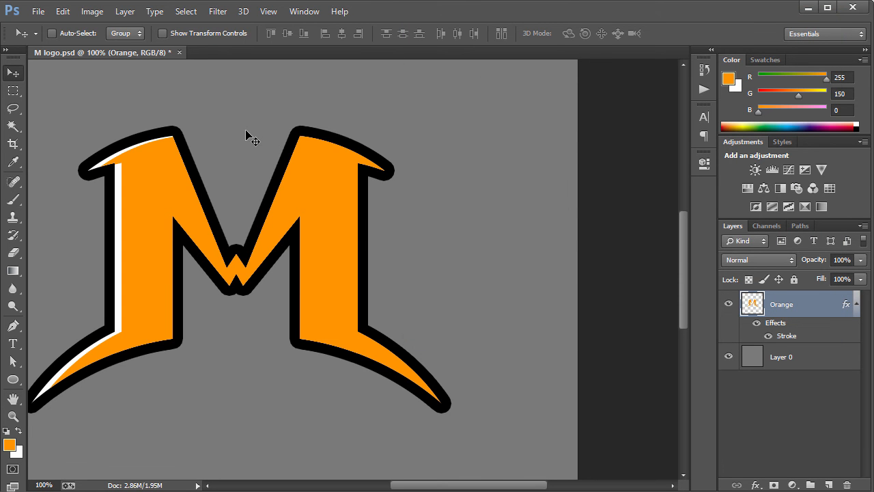
- On a new layer, start a pen path that extends the right foot's outline to a sharp tip and continues up the inner leg
key("p")
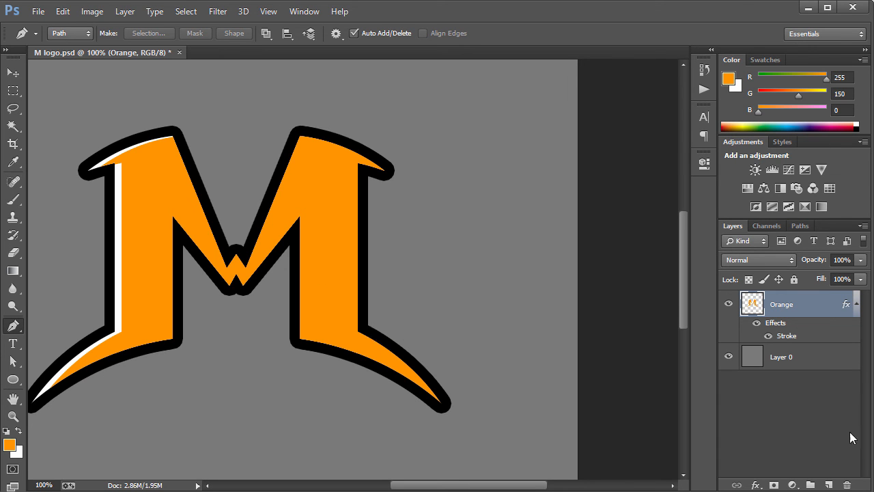
left_click(829, 485)
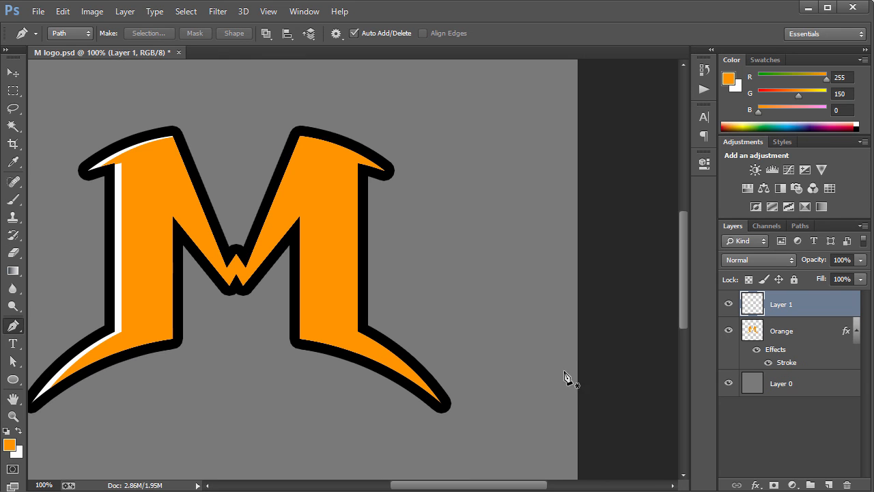
left_click(368, 325)
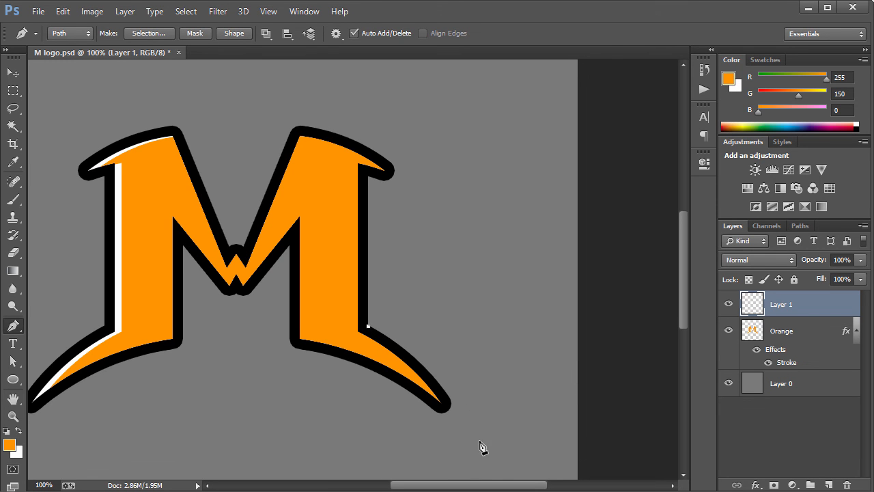
left_click_drag(483, 449, 516, 376)
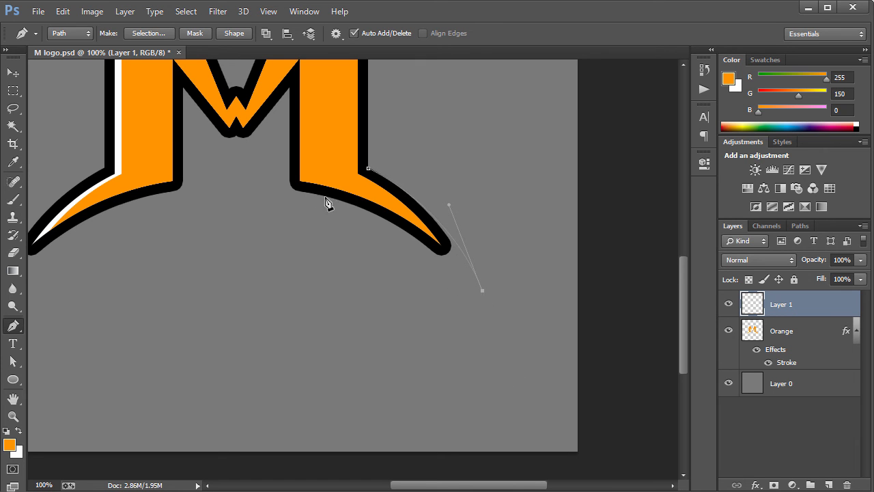
left_click_drag(291, 194, 208, 190)
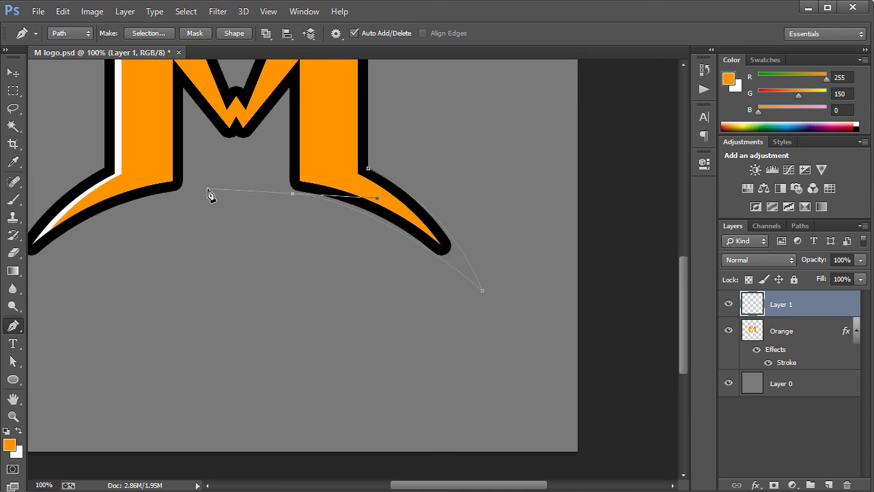
left_click(292, 194, "alt")
left_click(291, 83)
left_click(182, 82)
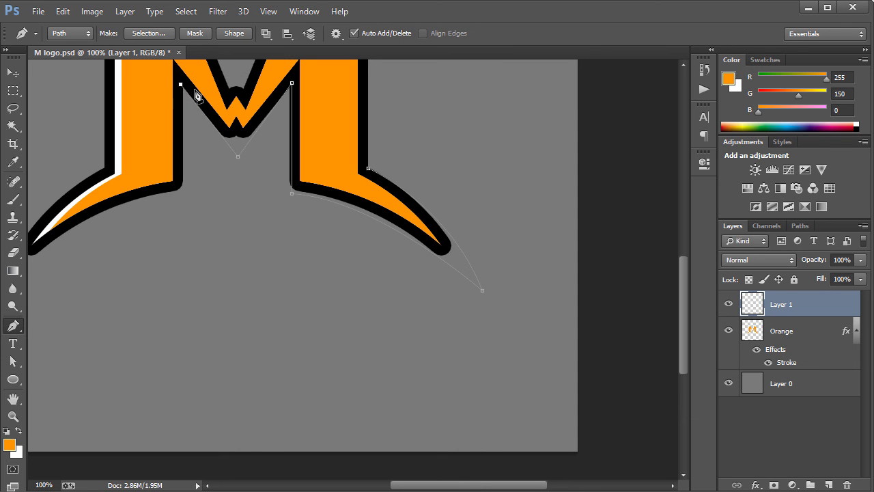
left_click(181, 195)
scroll(454, 487, "left", 4)
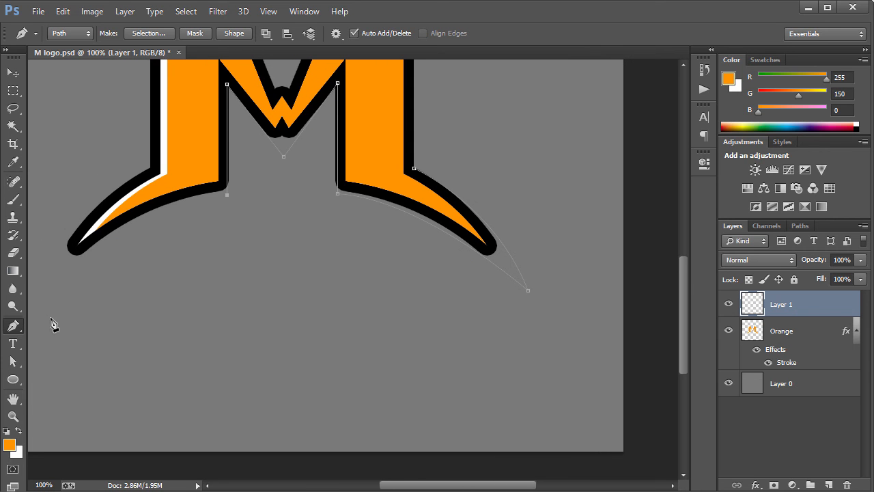
left_click_drag(396, 484, 380, 489)
scroll(355, 216, "up", 1)
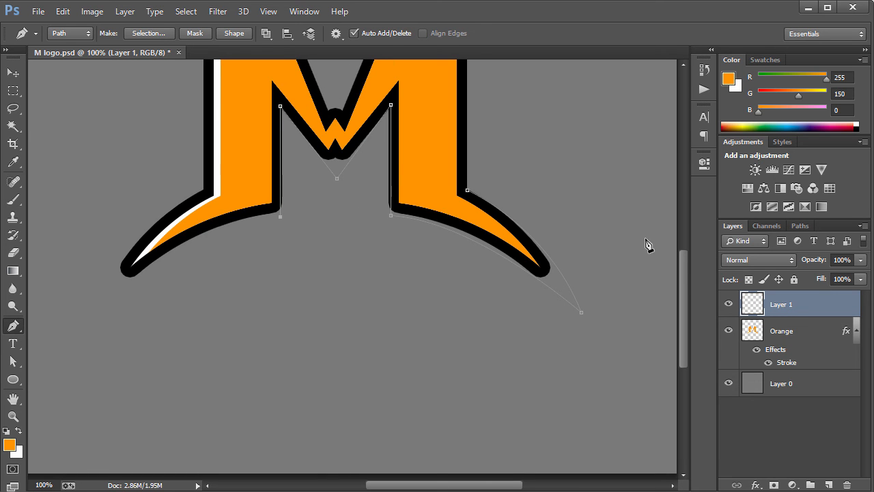
left_click_drag(685, 273, 681, 240)
key("ctrl+z")
key("ctrl+z")
key("ctrl+alt+z")
key("ctrl+alt+z")
key("ctrl+alt+z")
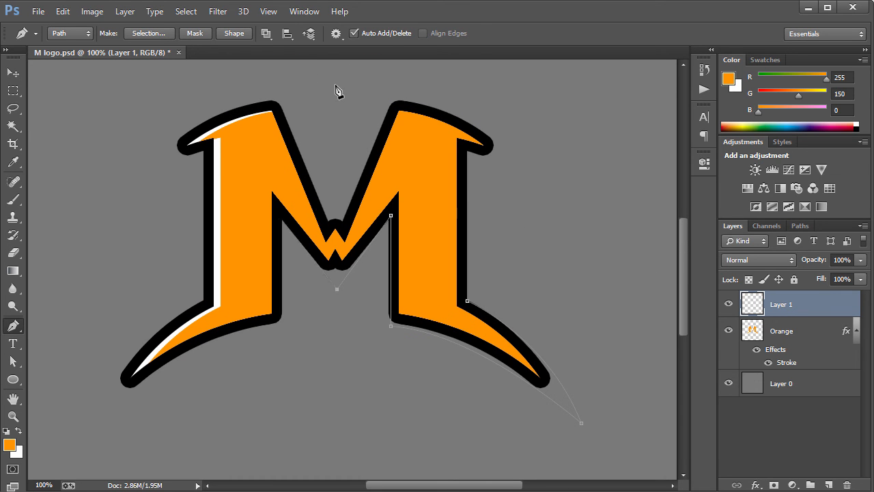
- Continue the path up the M's centre and the right diagonal, and curve it out beyond the upper right serif
left_click(337, 218)
left_click(398, 101)
left_click_drag(528, 158, 572, 199)
- Adjust the position and curvature of the serif's tip anchor point, and remove its outgoing handle
key("shift+Left")
key("shift+Left")
key("shift+Up")
key("shift+Right")
key("shift+Right")
key("shift+Right")
key("shift+Down")
key("shift+Down")
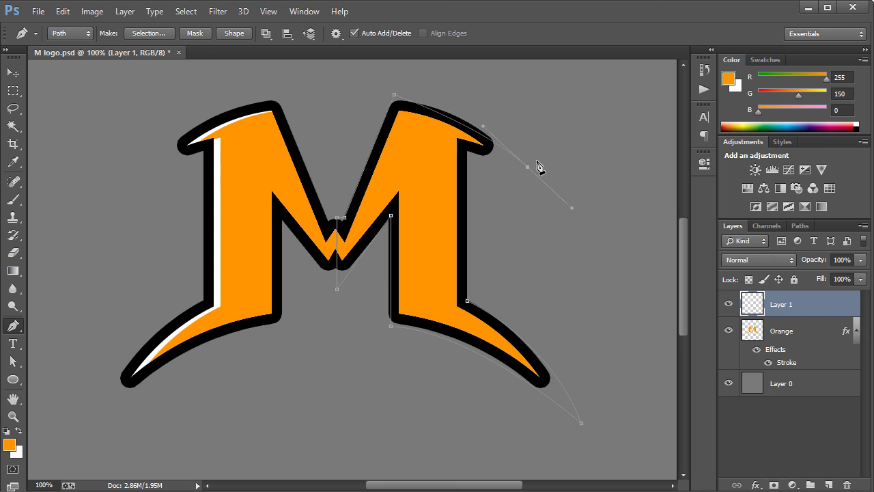
key("shift+Up")
key("shift+Up")
key("shift+Left")
key("shift+Left")
key("Down")
key("Down")
key("Down")
key("shift+Right")
key("Down")
key("Down")
key("Down")
left_click_drag(523, 161, 567, 234)
left_click(524, 172, "alt")
- Curve the path back under the serif, close it down the right stem, and convert it to a selection
left_click_drag(468, 150, 434, 141)
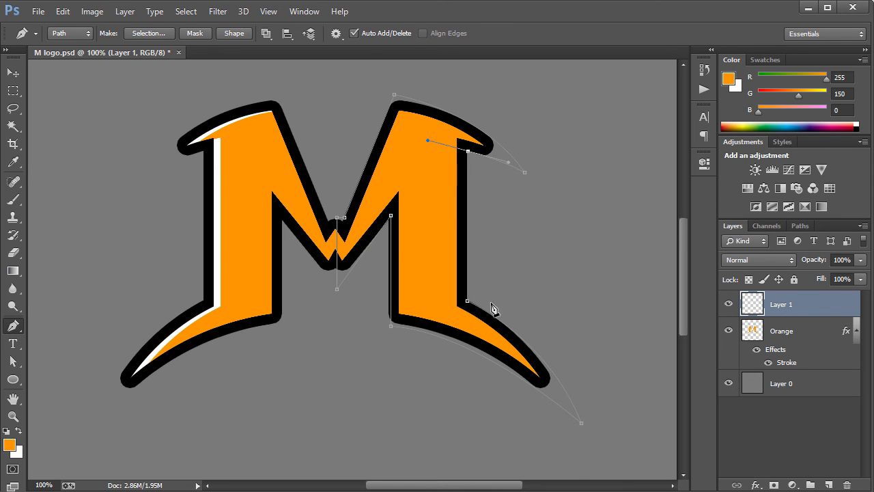
left_click(468, 301)
key("ctrl+z")
left_click(468, 150, "alt")
left_click(468, 301)
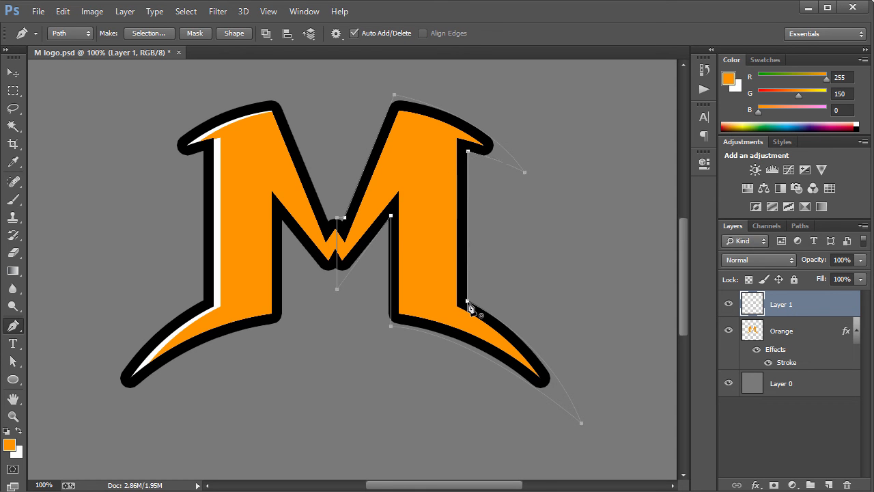
key("ctrl+Return")
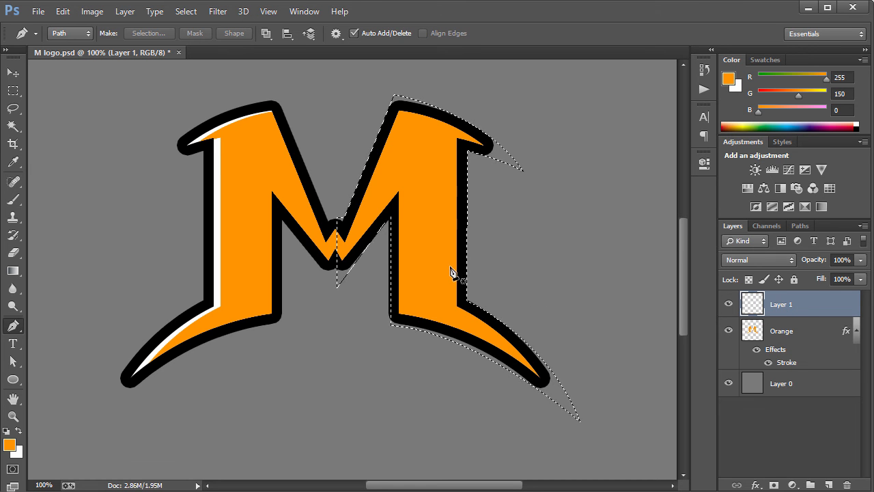
- Fill the selection on Layer 1 with black (000000), deselect, and move Layer 1 below the Orange layer
left_click(9, 445)
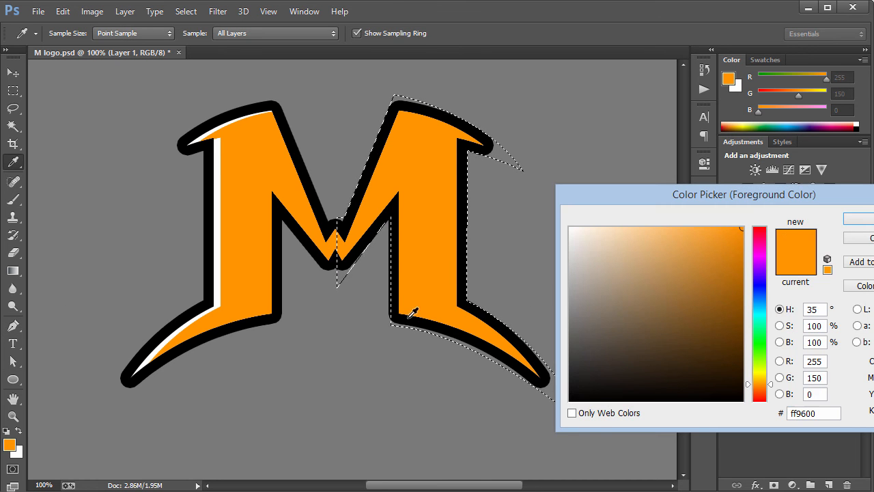
type("000000")
left_click(870, 220)
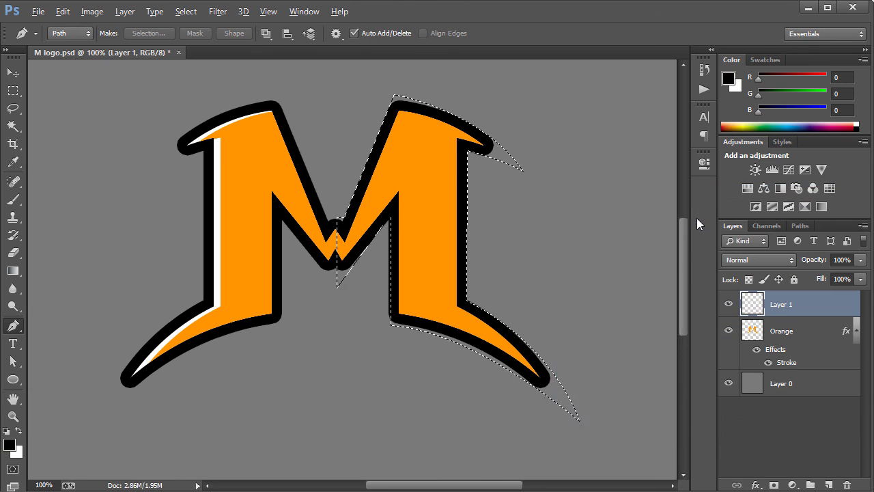
key("alt+BackSpace")
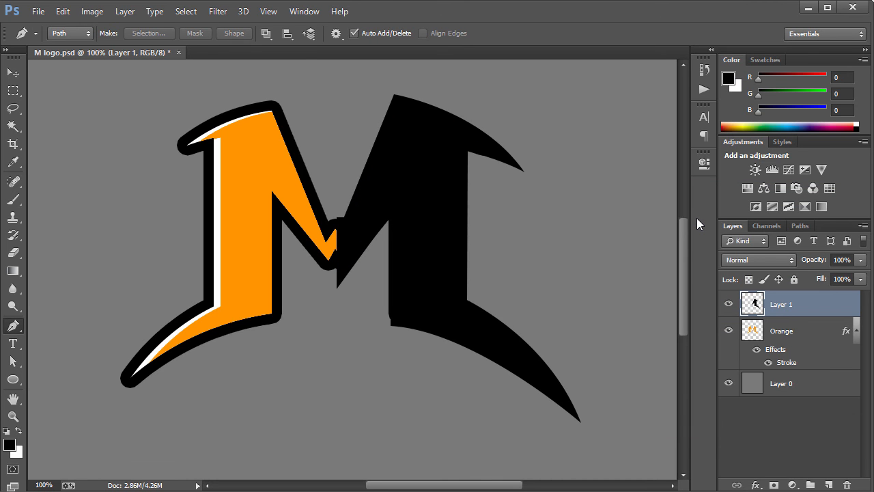
left_click_drag(825, 309, 778, 367)
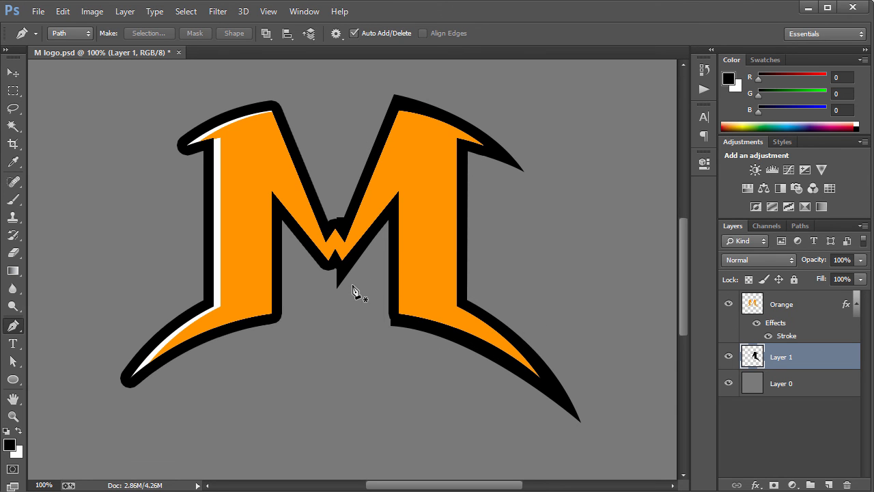
left_click(390, 295)
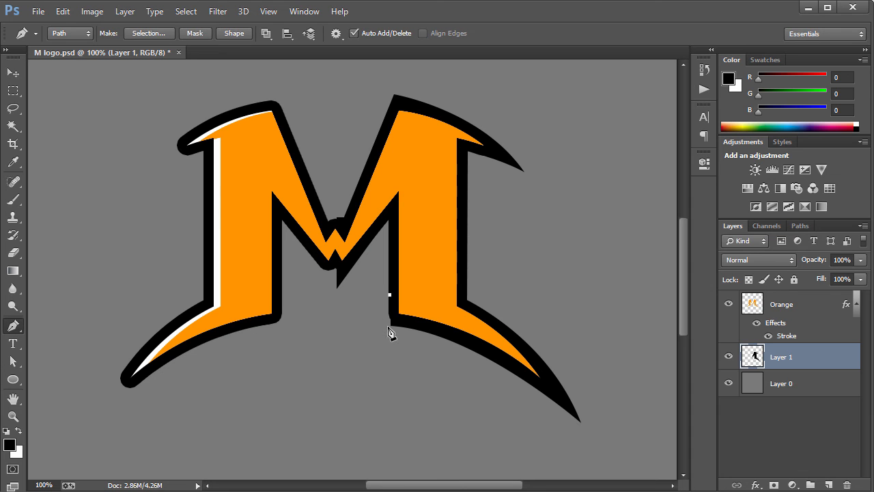
left_click(389, 326)
key("ctrl+plus")
key("ctrl+plus")
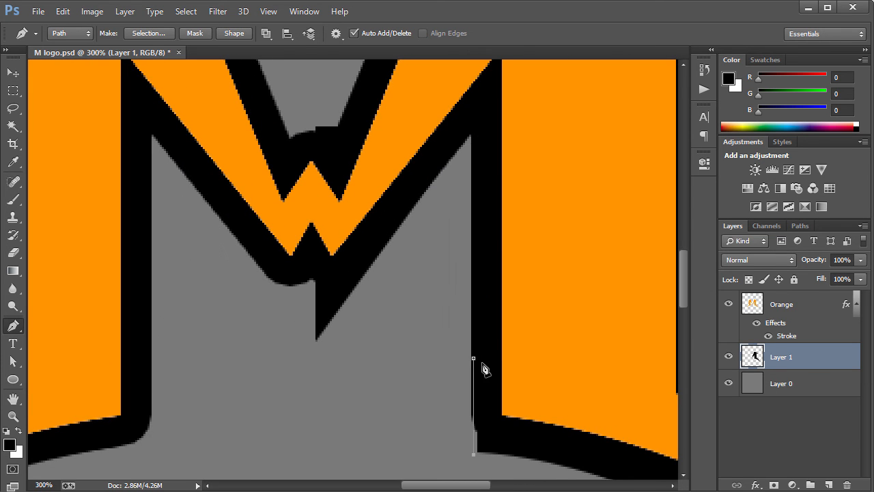
left_click(473, 358)
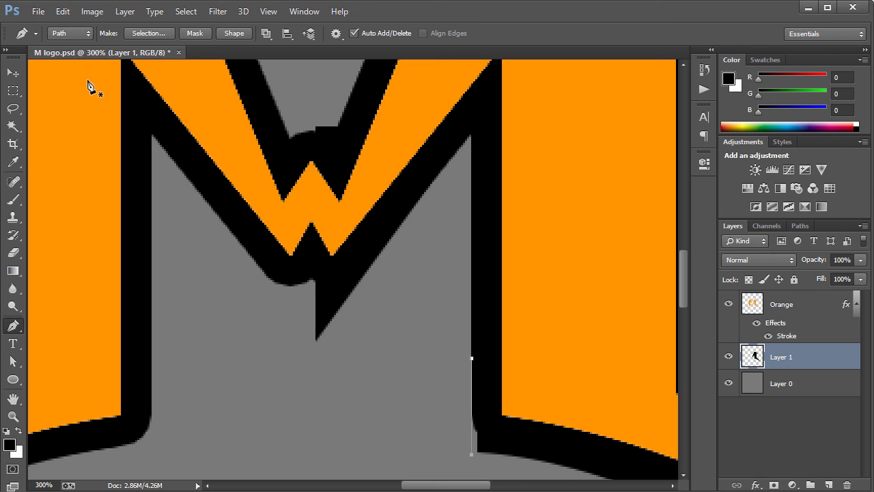
key("Return")
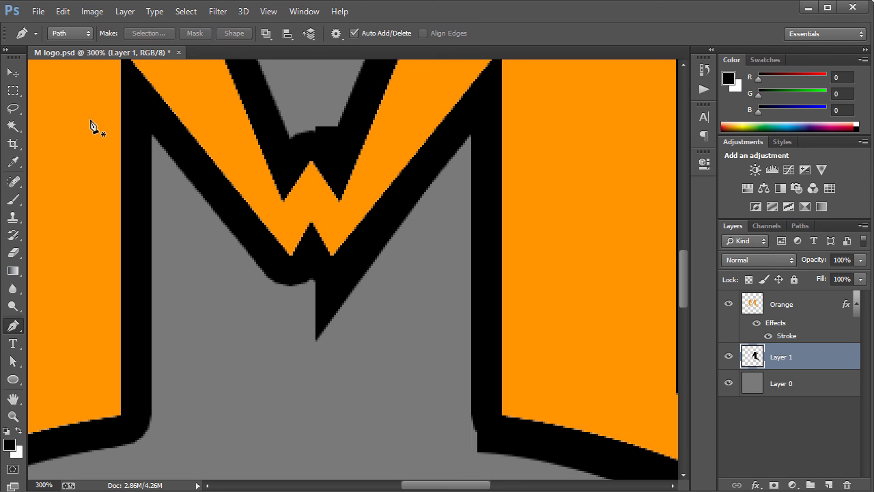
- Square off the notch at the right leg's lower inner corner by filling a rectangular selection with black, and deselect
left_click(13, 91)
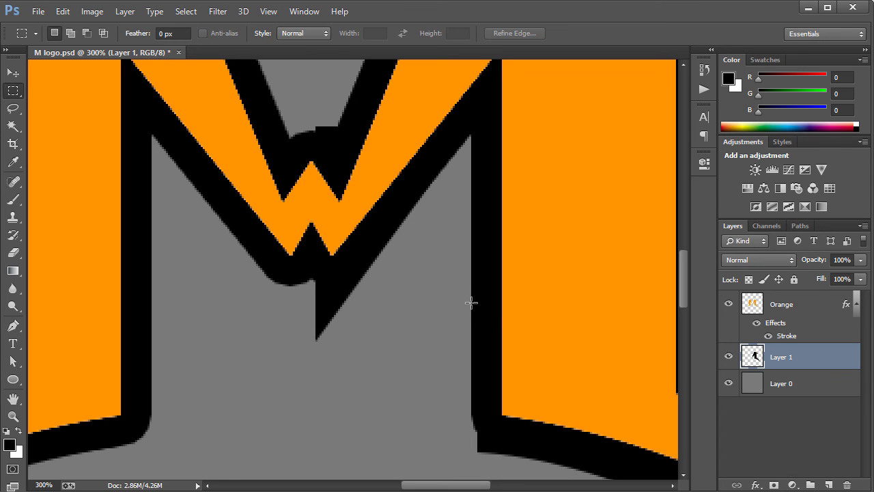
mouse_move(472, 303)
left_mouse_down()
mouse_move(512, 440)
mouse_move(498, 453)
left_mouse_up()
key("alt+BackSpace")
key("ctrl+d")
key("ctrl+0")
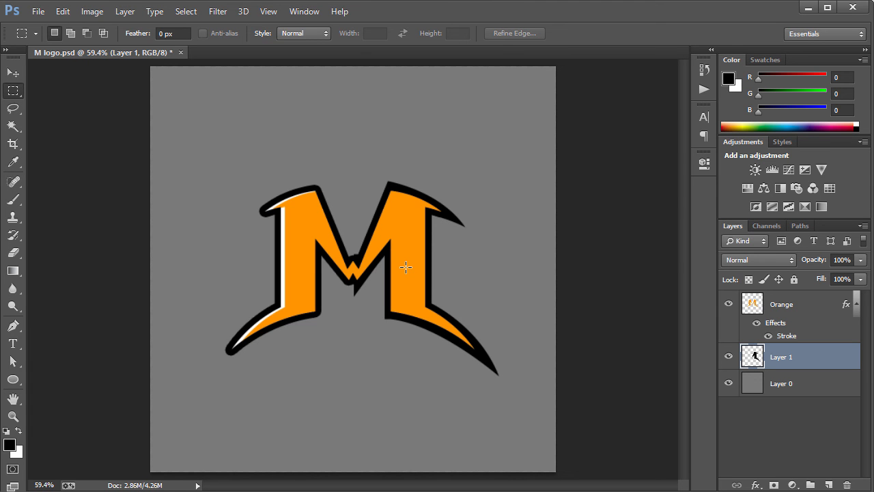
- Duplicate the black outline layer, Layer 1
key("ctrl+plus")
key("ctrl+plus")
key("ctrl+plus")
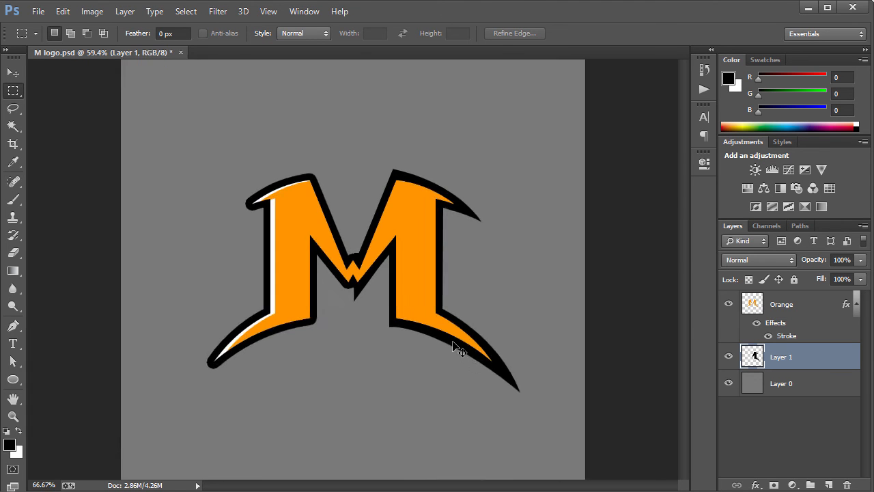
key("ctrl+0")
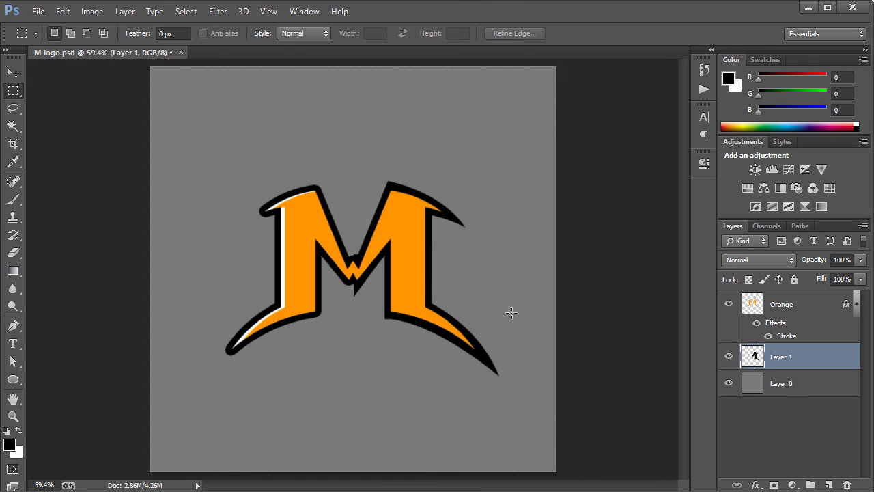
key("ctrl+j")
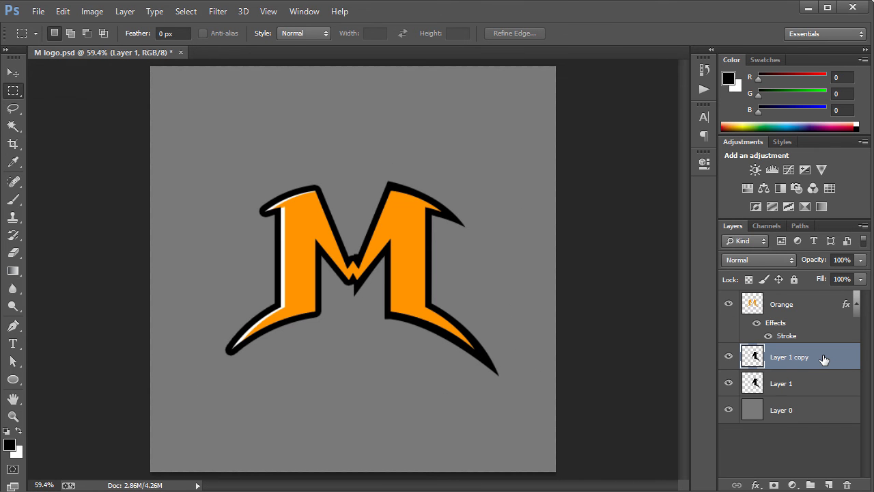
- Flip the Layer 1 copy outline horizontally and position it behind the left half of the M to mirror the right side
key("ctrl+t")
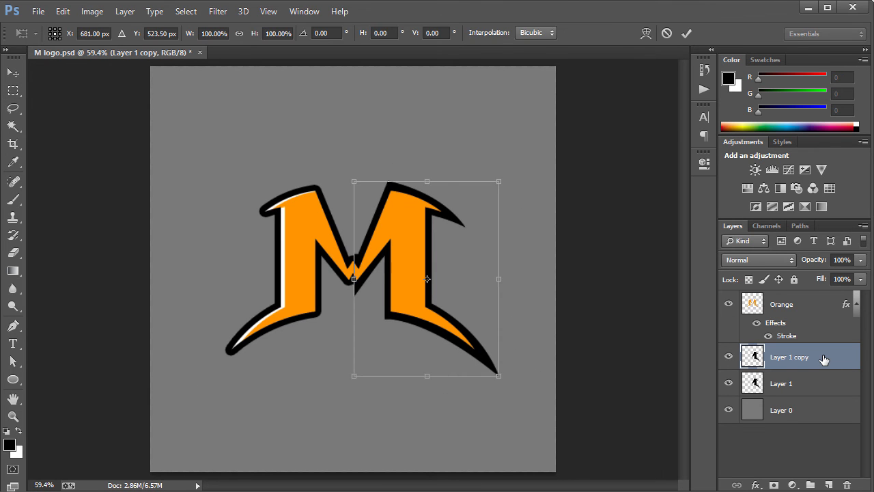
right_click(482, 254)
left_click(561, 456)
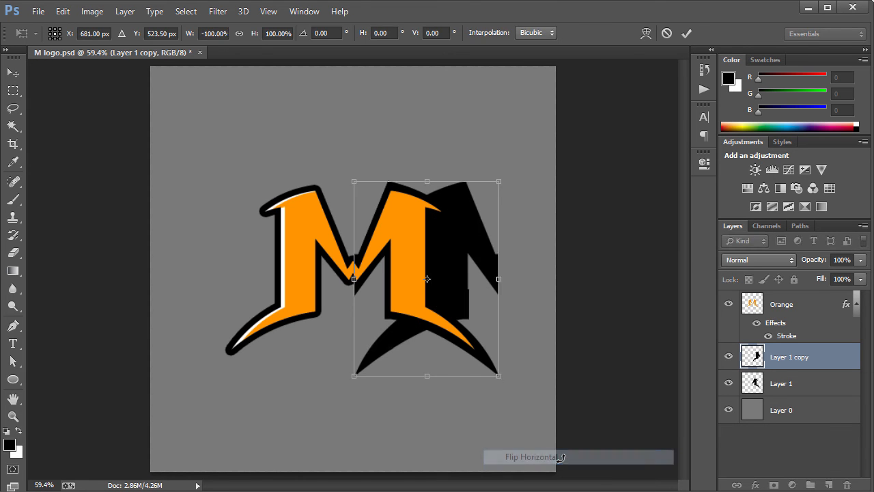
key("Return")
key("v")
left_click_drag(472, 268, 327, 267)
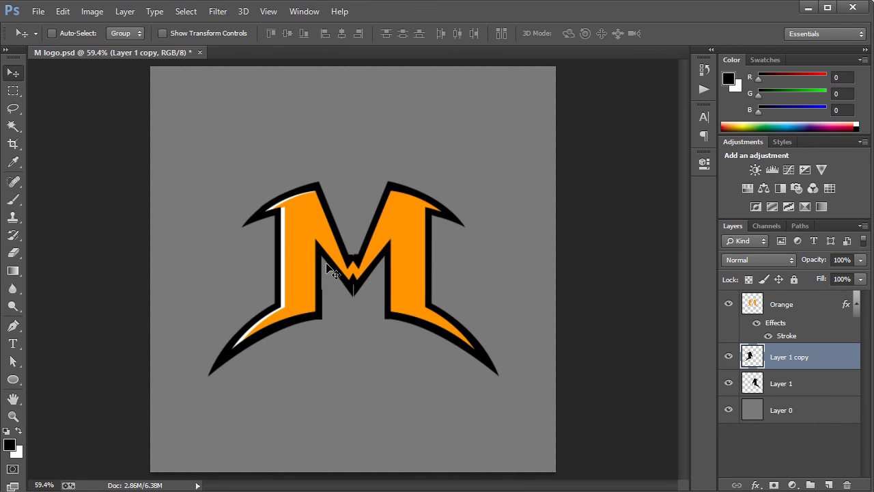
key("Left")
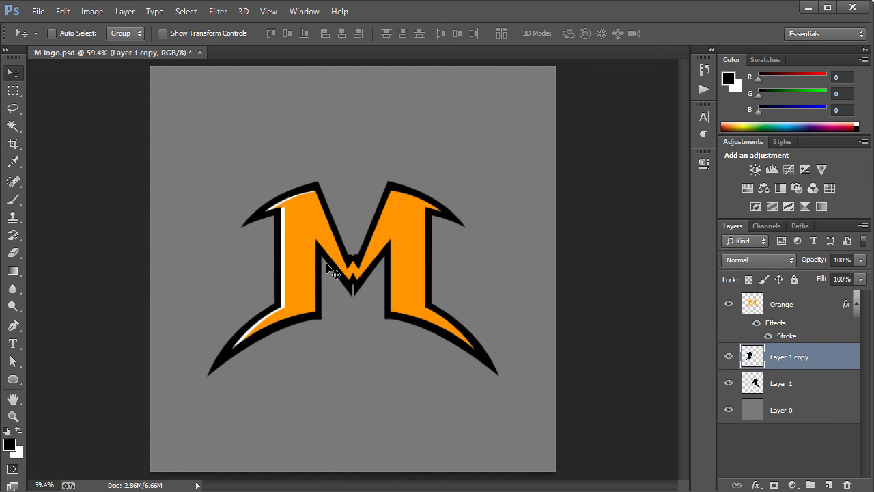
- Close the small gap in the outline's flat upper edge at the M's centre by filling a rectangular selection with black
scroll(332, 270, "up", 4)
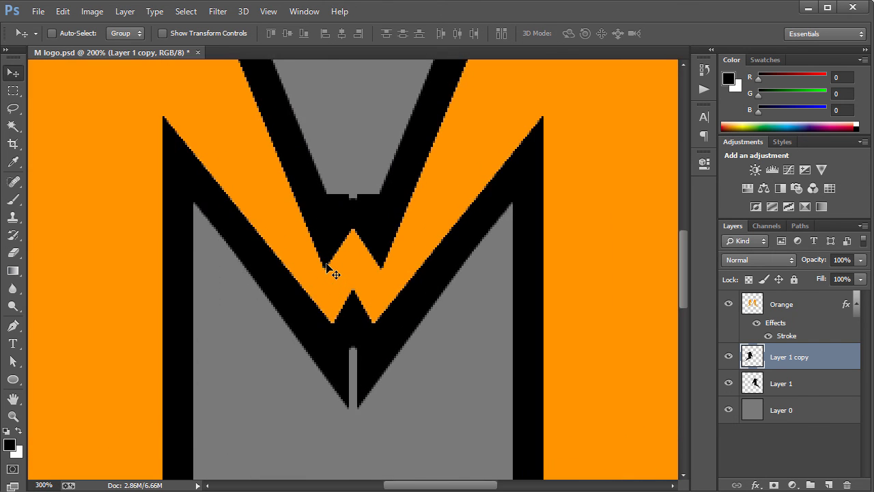
left_click(13, 90)
left_click_drag(315, 194, 400, 277)
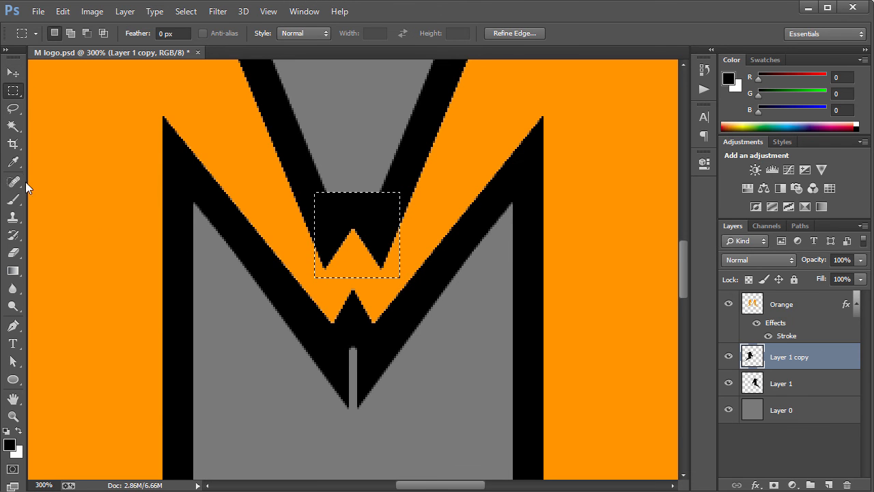
- Draw a closed pen path around the gap in the outline's lower centre point, convert it to a selection, and fill it with black
key("p")
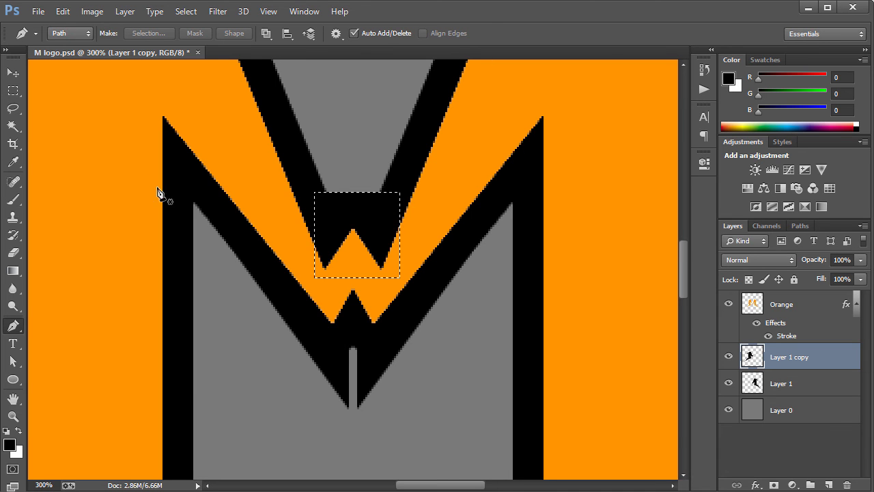
left_click(331, 385)
left_click(353, 419)
left_click(381, 377)
left_click(363, 331)
left_click(332, 334)
left_click(331, 385)
key("ctrl+Return")
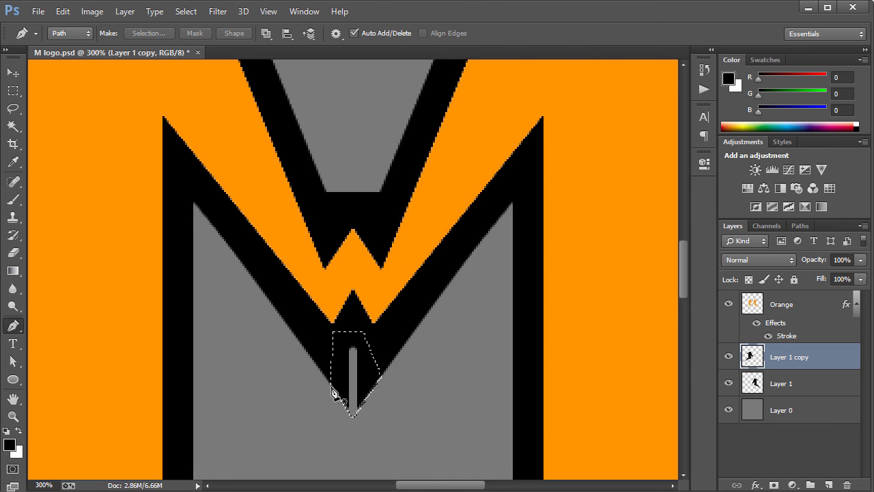
key("alt+BackSpace")
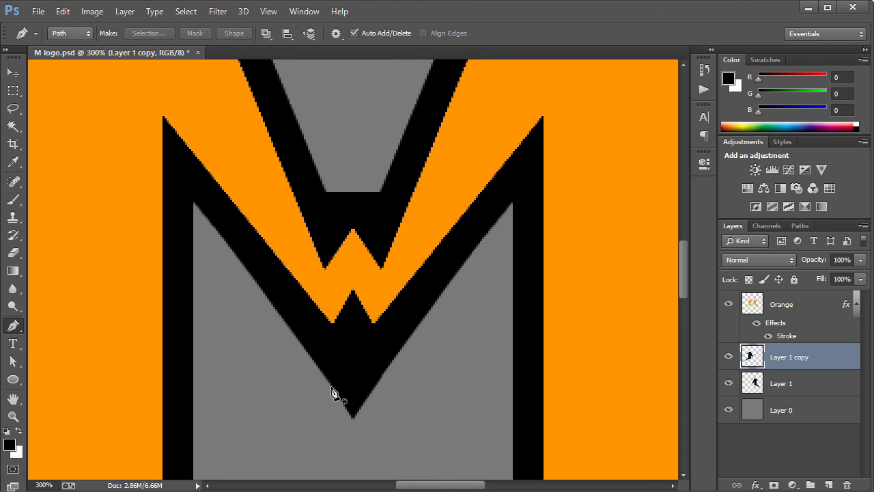
- Add a triangular peak to the outline's flat edge in the M's upper centre by filling a closed pen path with black
key("ctrl+0")
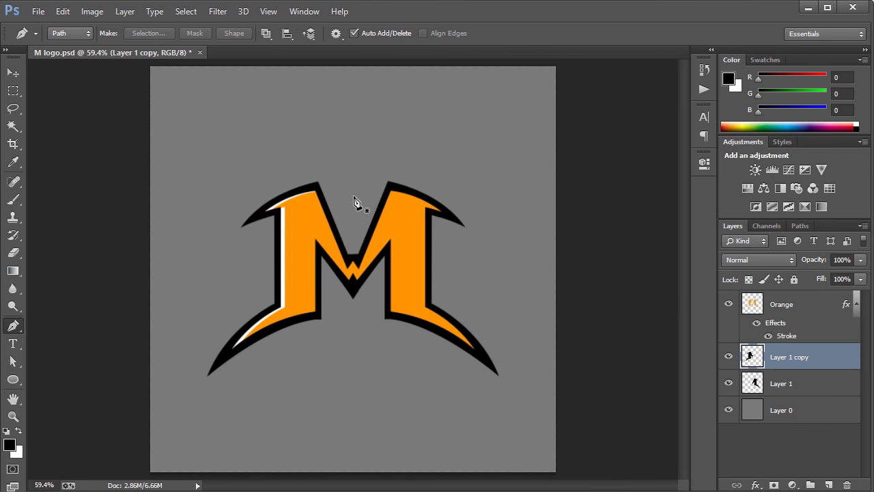
key("ctrl+plus")
key("ctrl+plus")
key("ctrl+plus")
key("ctrl+plus")
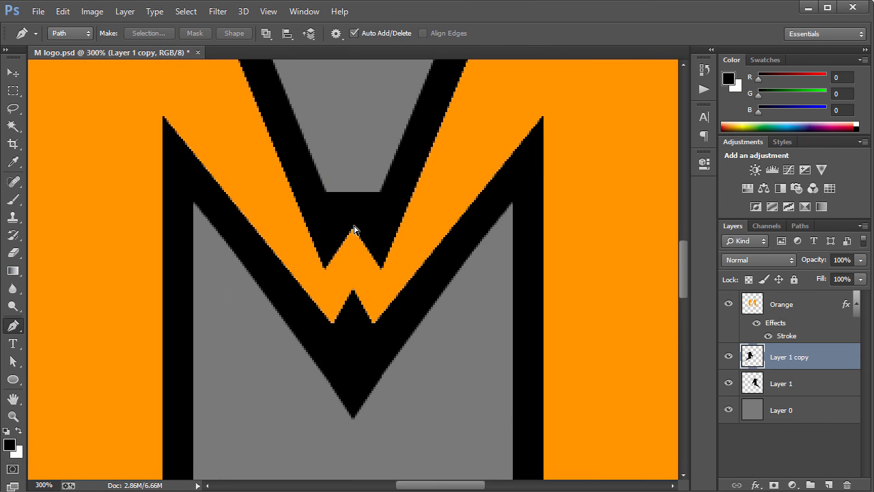
left_click(326, 191)
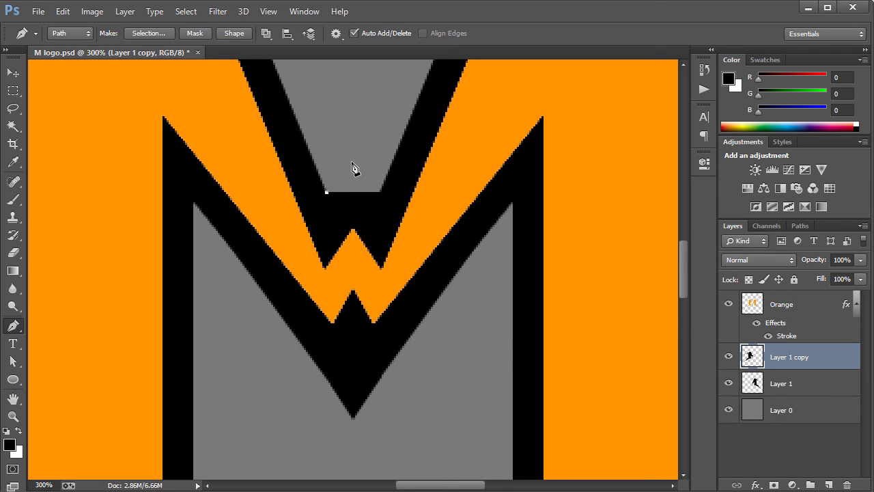
left_click(379, 192)
left_click(386, 210)
left_click(321, 204)
left_click(327, 194)
key("a")
left_click(351, 165)
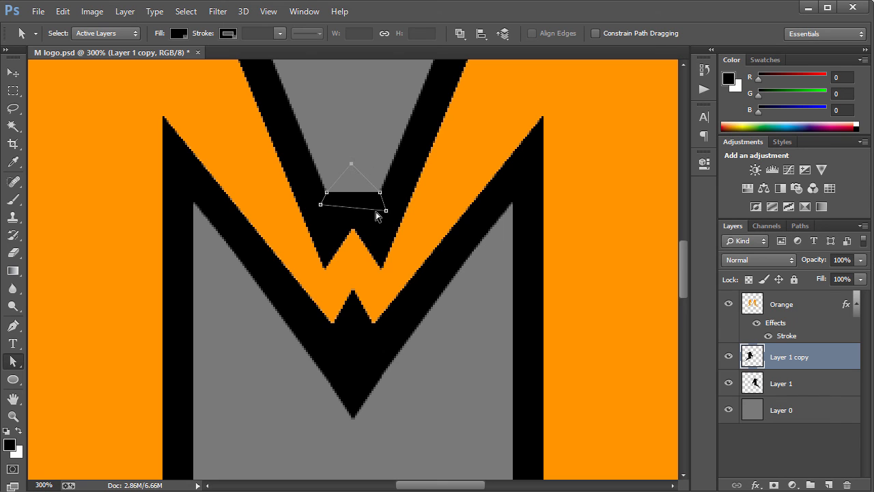
key("ctrl+Return")
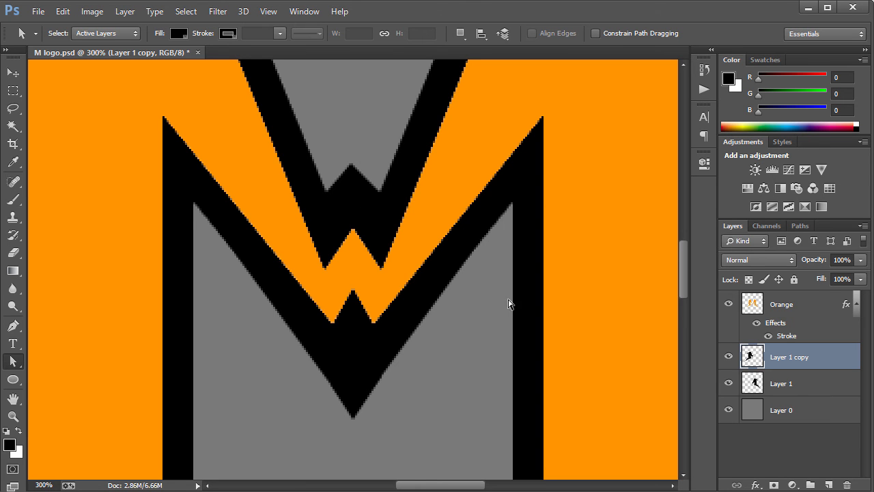
- Merge the Orange, Layer 1 copy and Layer 1 layers into one layer
key("ctrl+0")
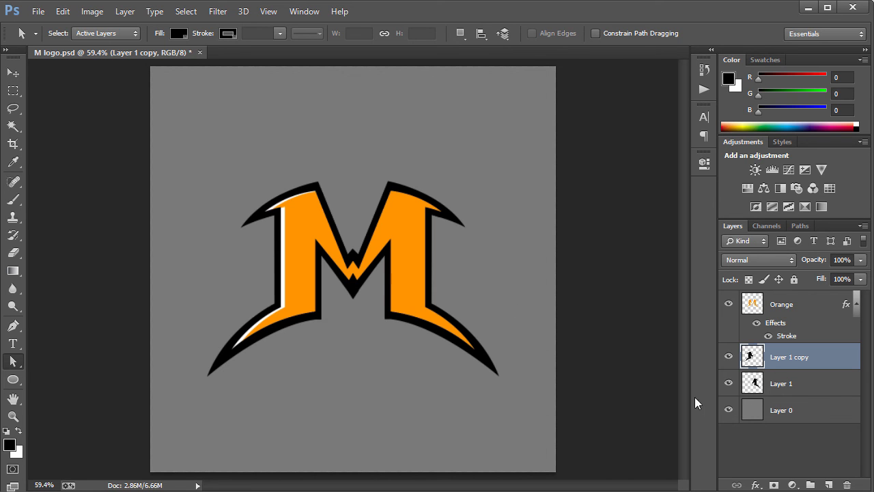
left_click(805, 361)
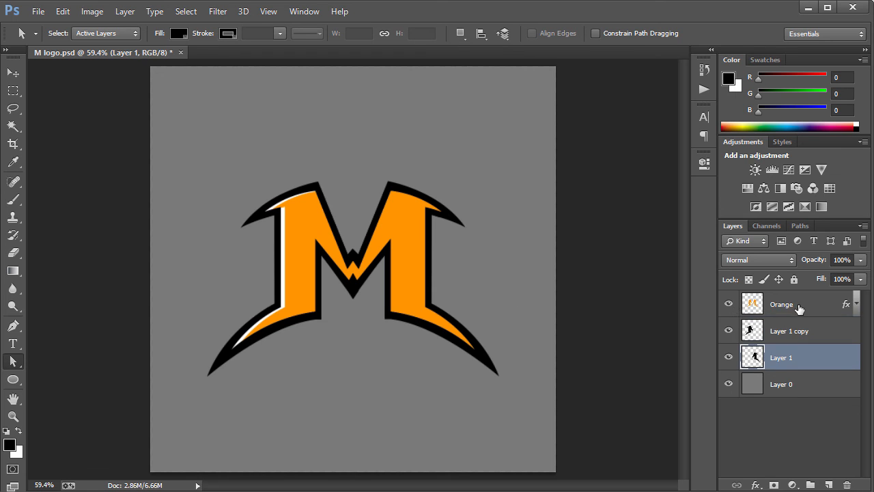
left_click(801, 307, "ctrl")
left_click(804, 336, "ctrl")
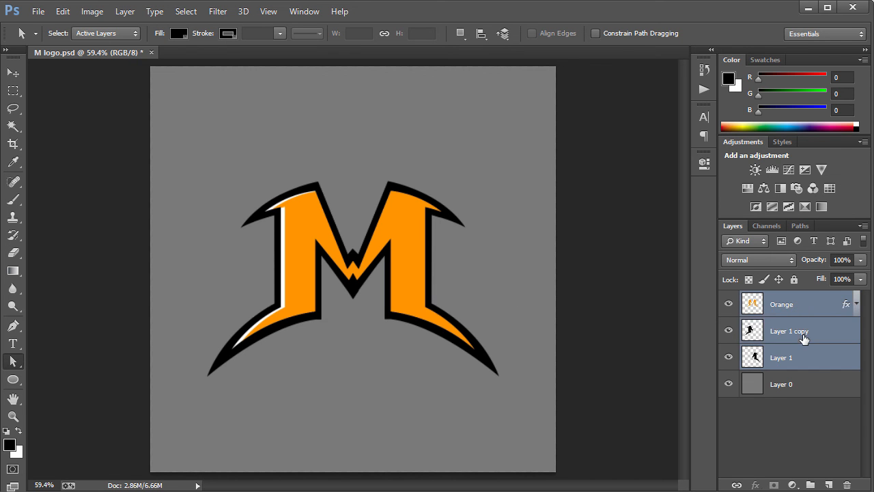
key("ctrl+e")
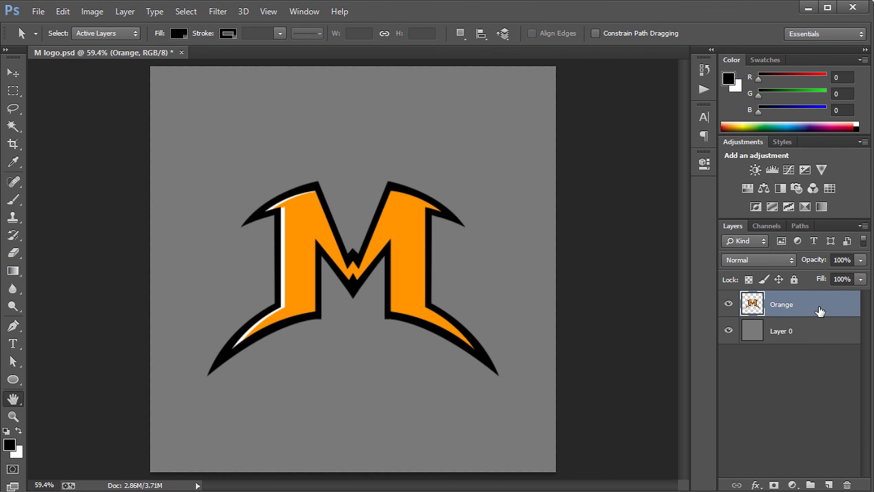
- Add a Drop Shadow to the merged Orange layer with a distance of 10 px and a size of 20 px
double_click(819, 310)
left_click(459, 245)
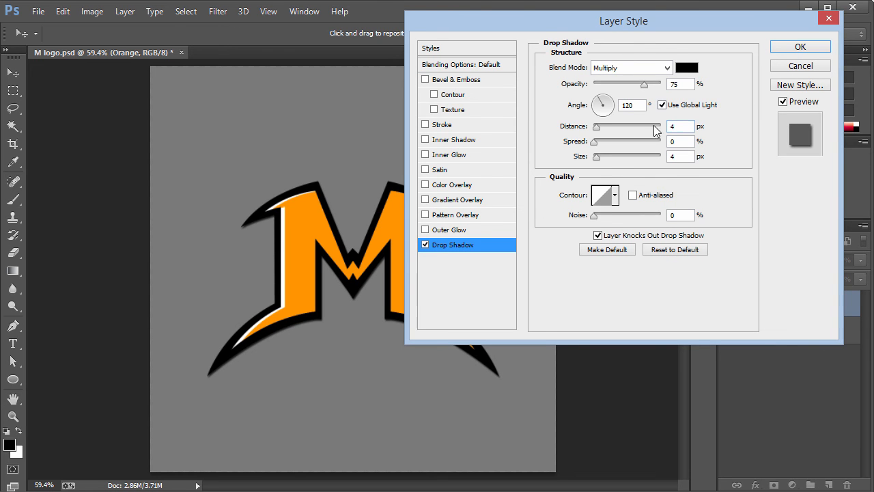
key("BackSpace")
type("10")
key("Tab")
key("Tab")
type("20")
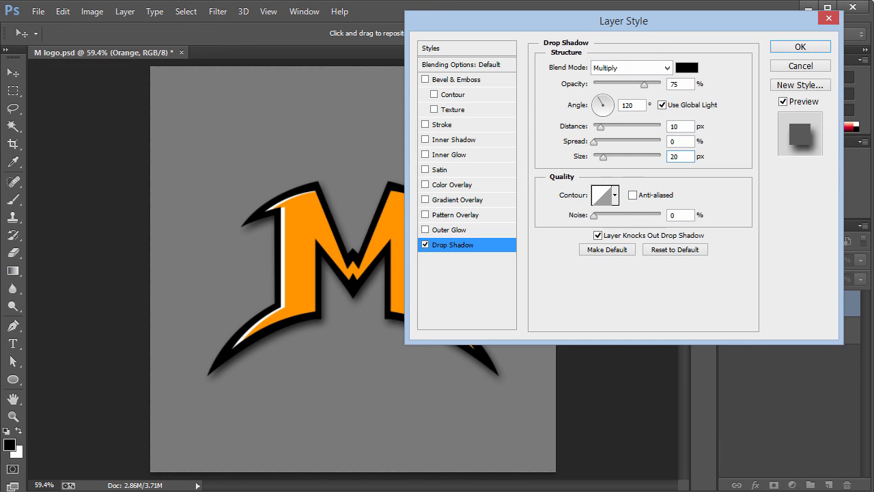
key("Return")
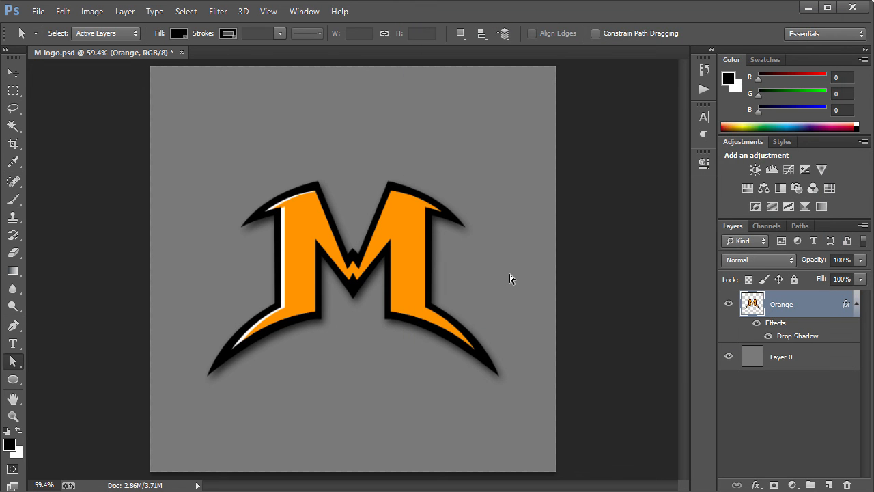